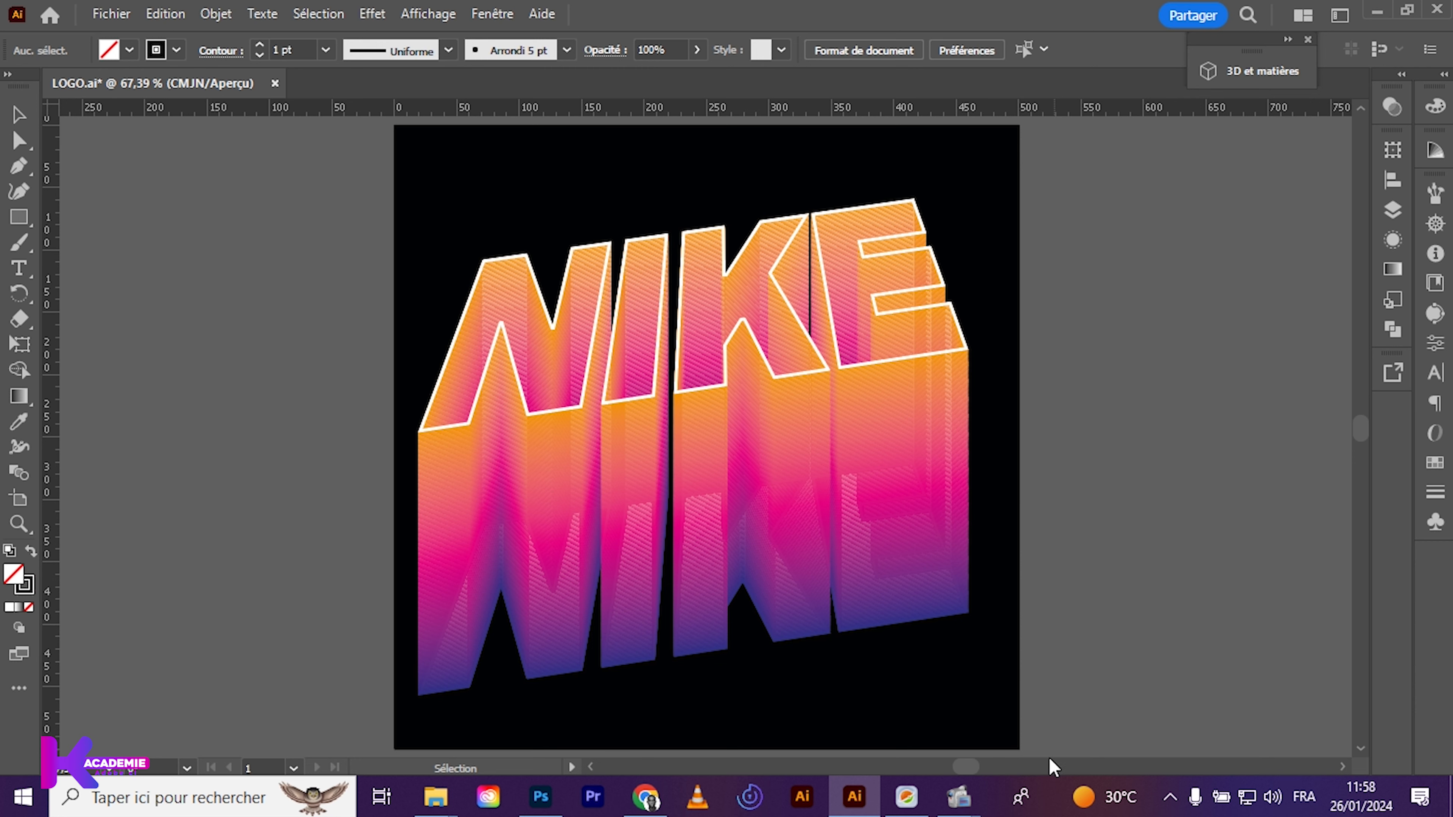
Switch to Photoshop and examine the NIKE design on the black T-shirt mockup in 130.psd
click(561, 808)
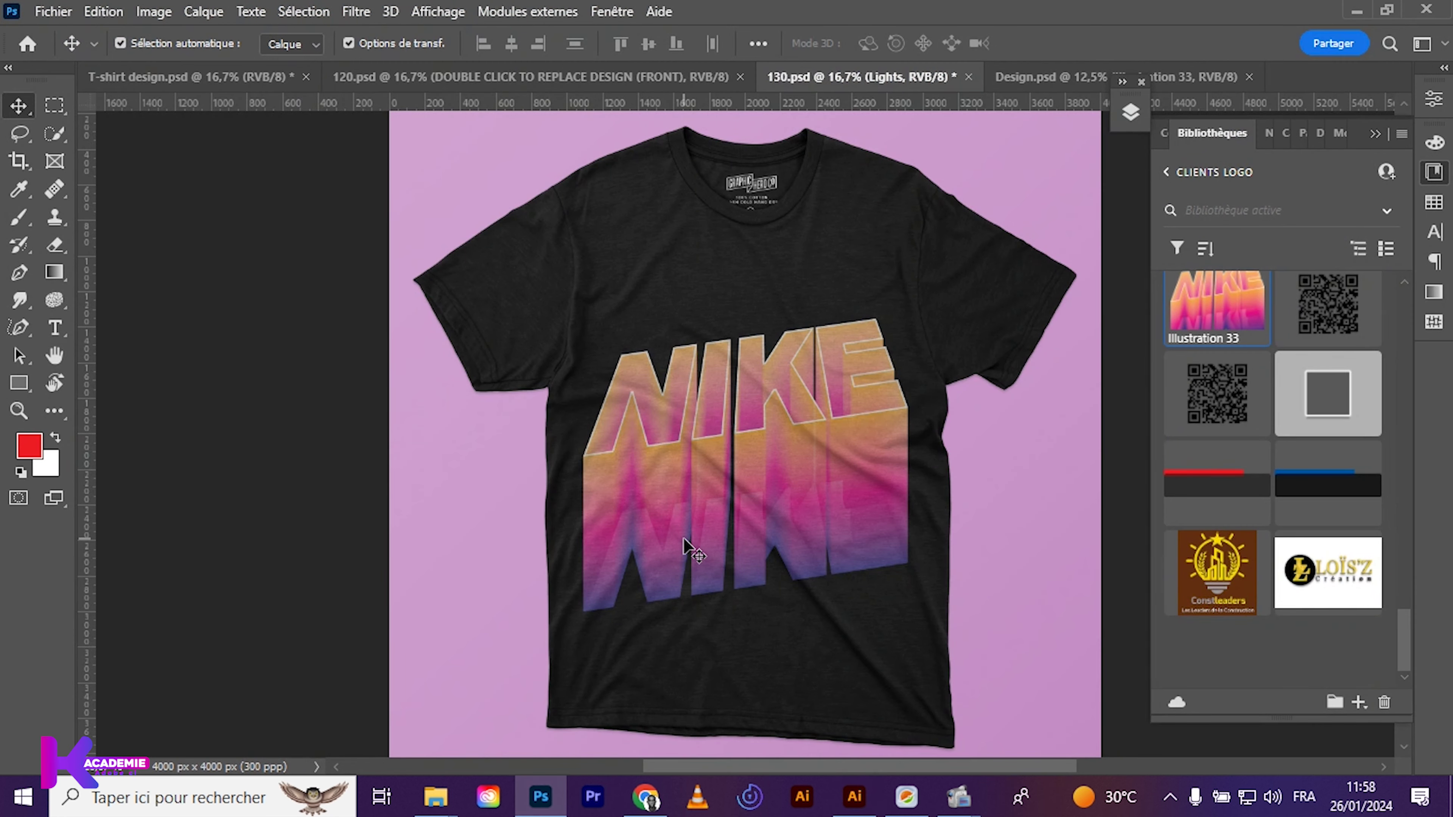
scroll(685, 541, up, 1)
scroll(667, 476, up, 1)
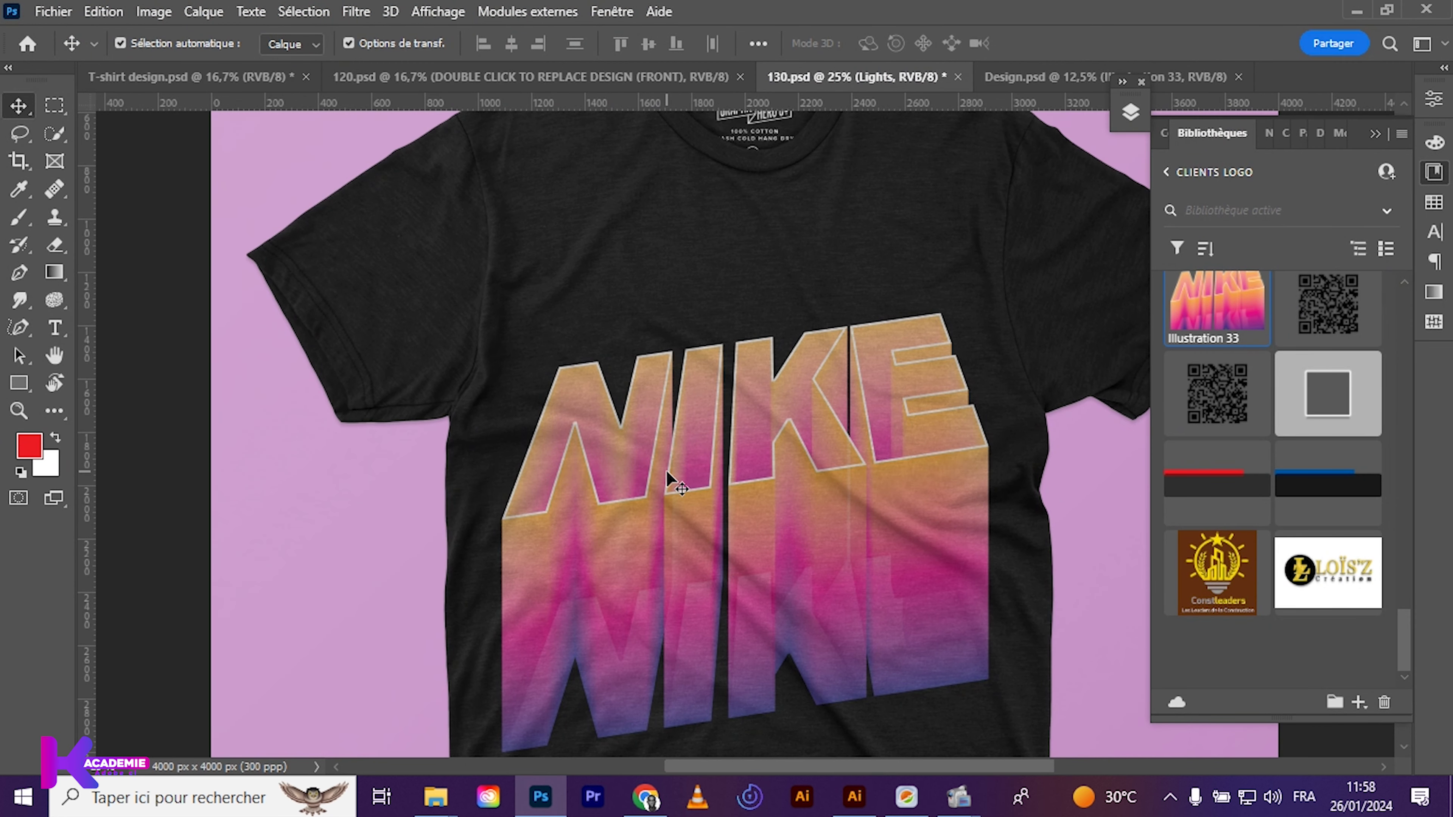
scroll(667, 477, up, 1)
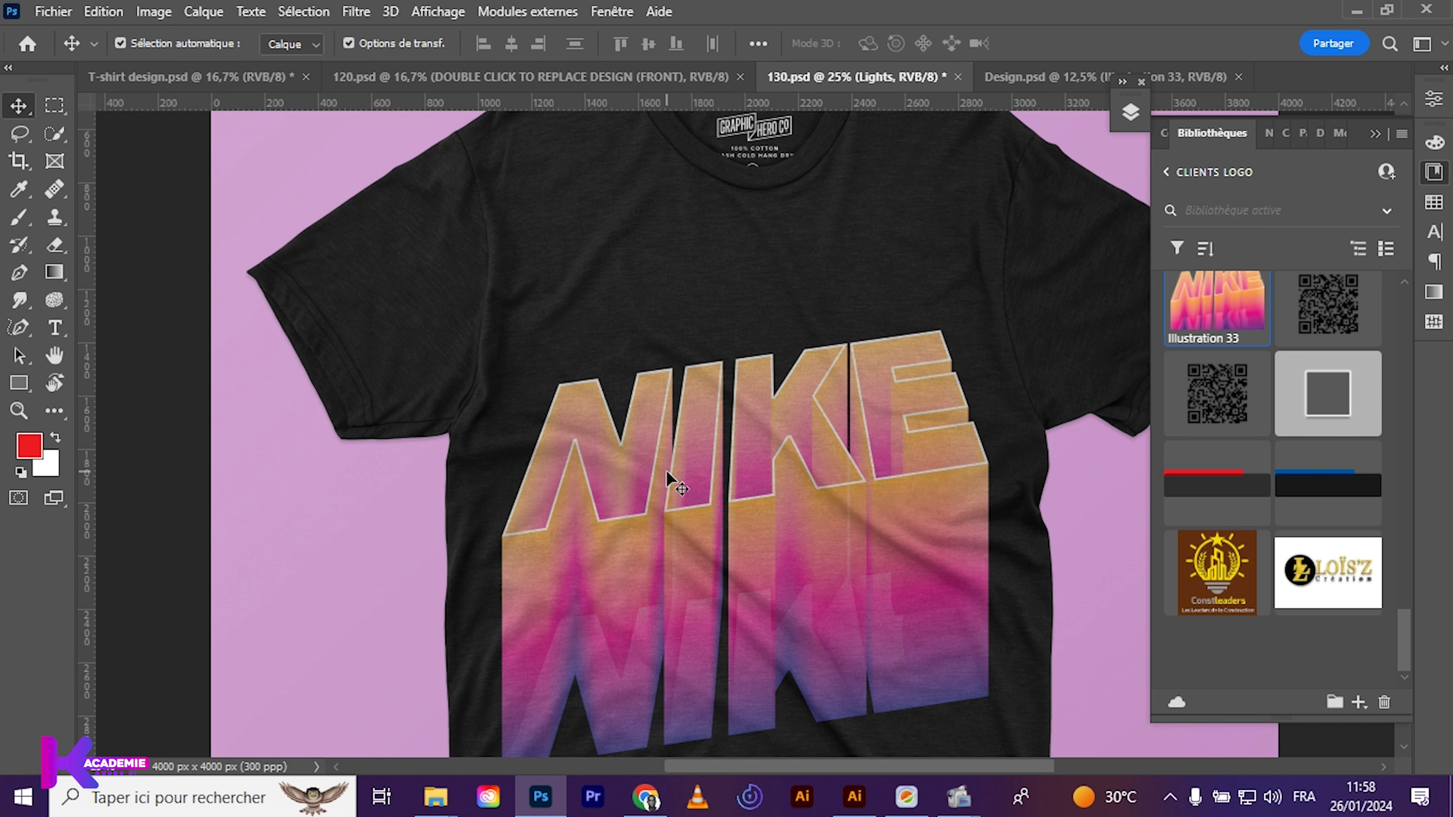
scroll(732, 535, down, 5)
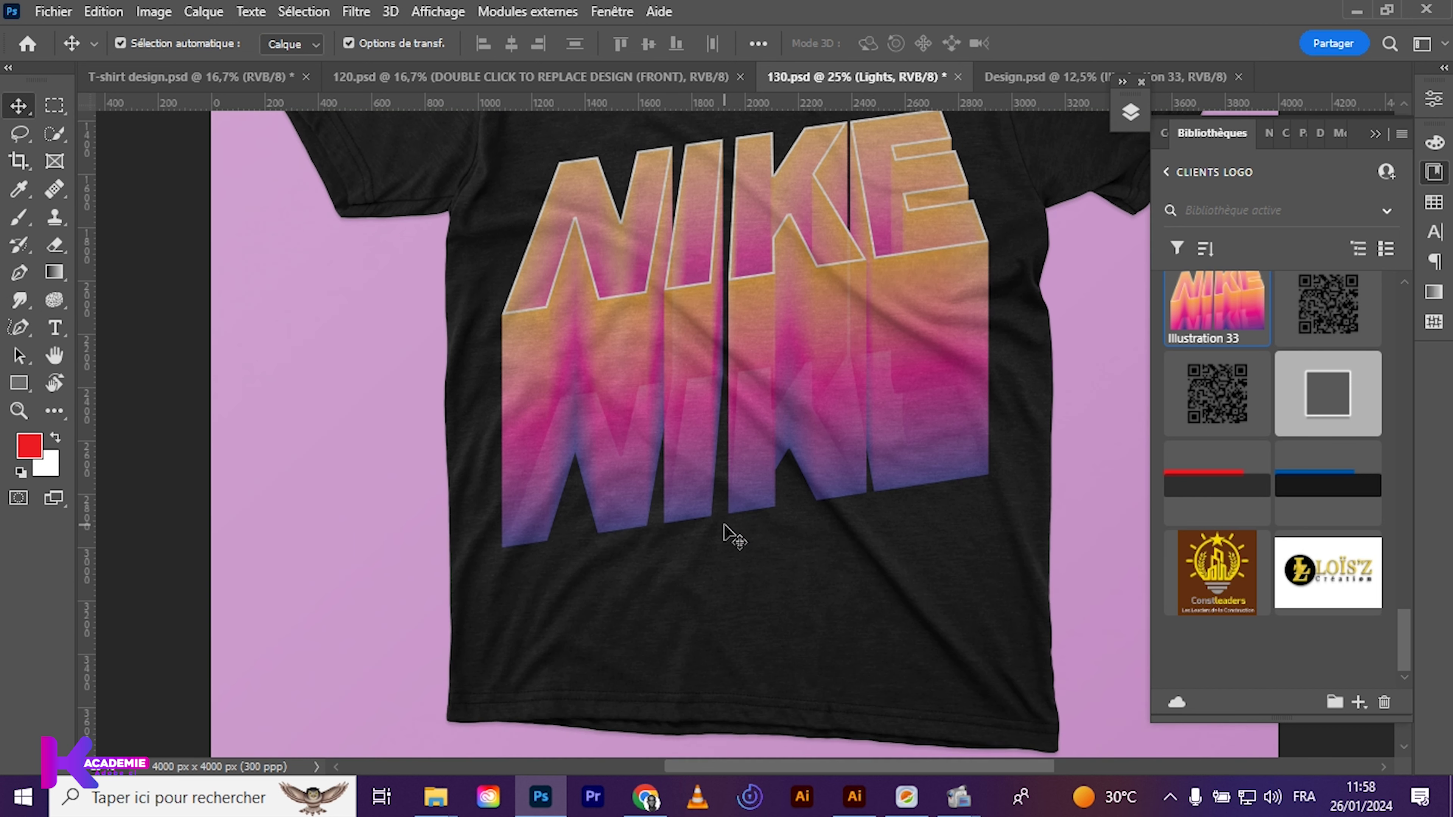
key(ctrl+minus)
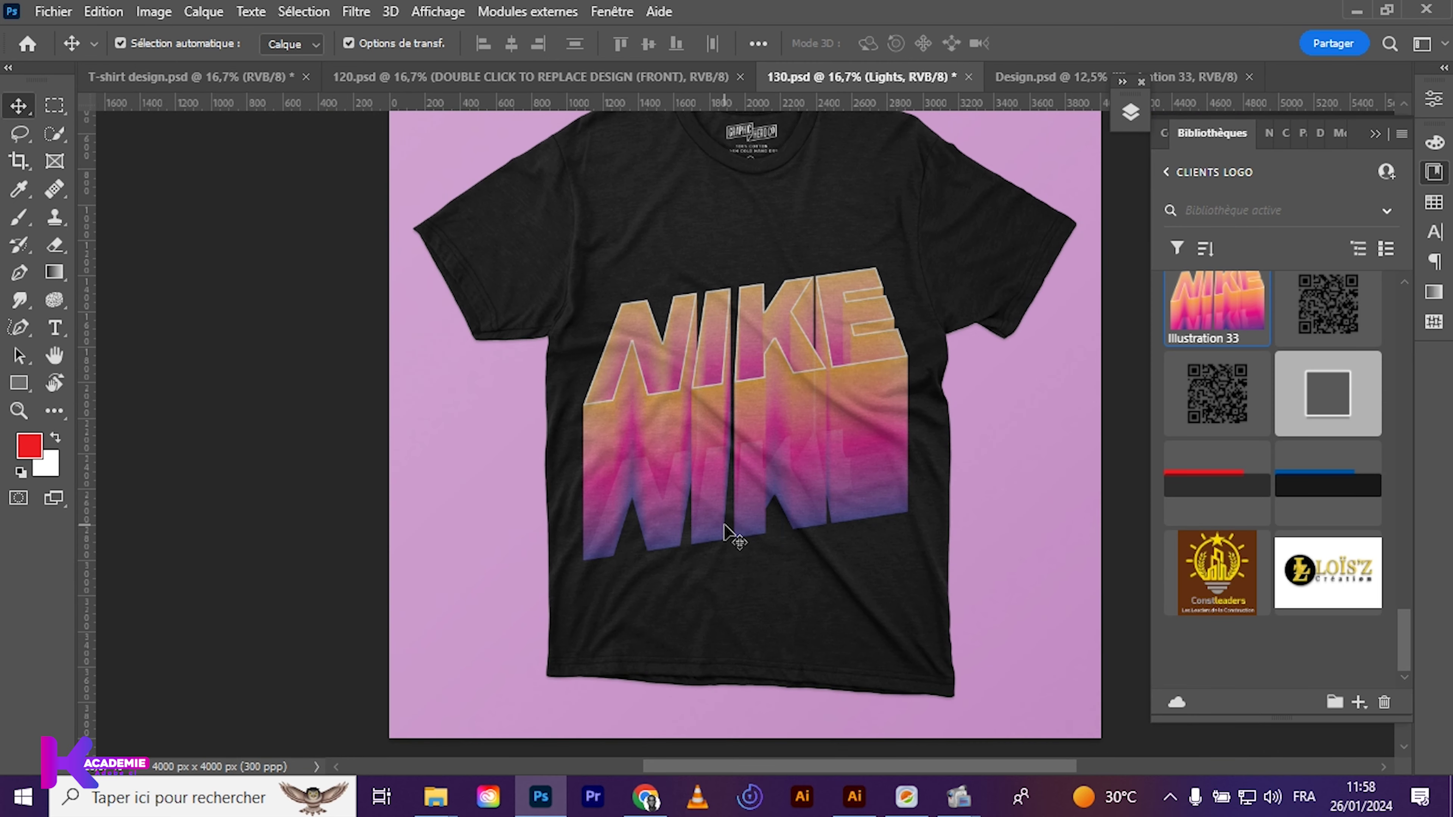
key(ctrl+plus)
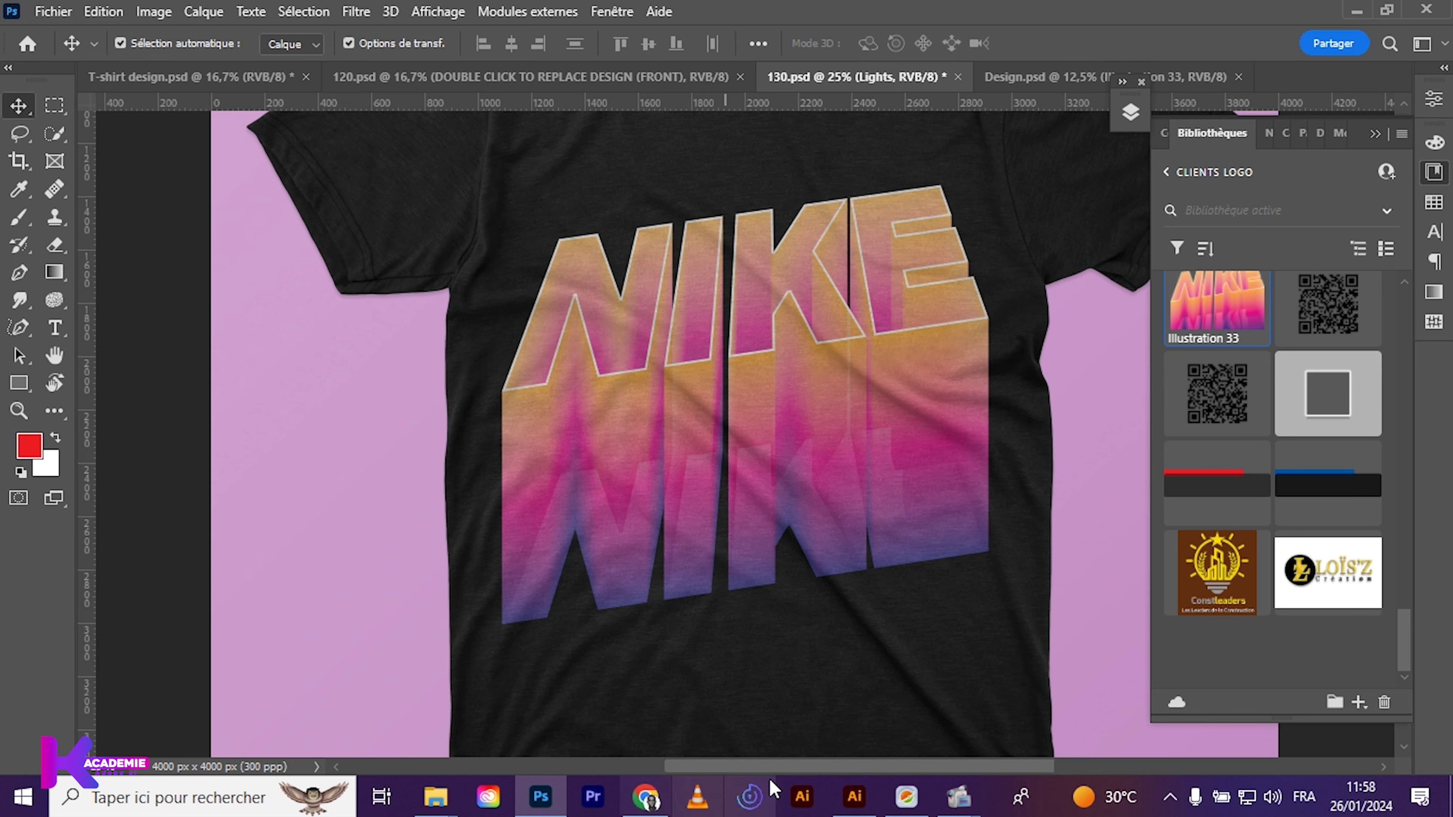
Switch to Illustrator and hide the colourful NIKE artwork group in LOGO.ai
click(854, 798)
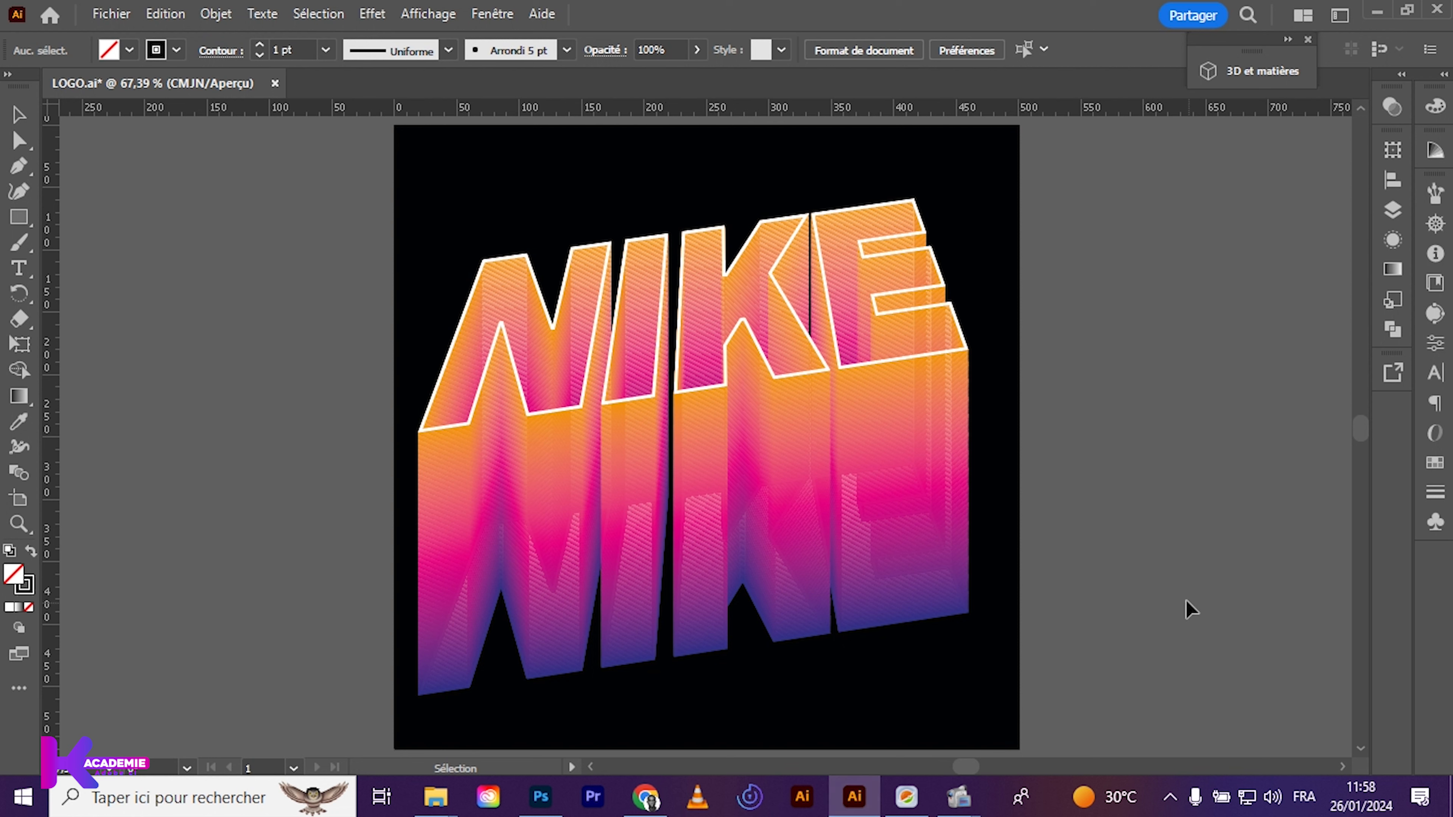
click(1401, 219)
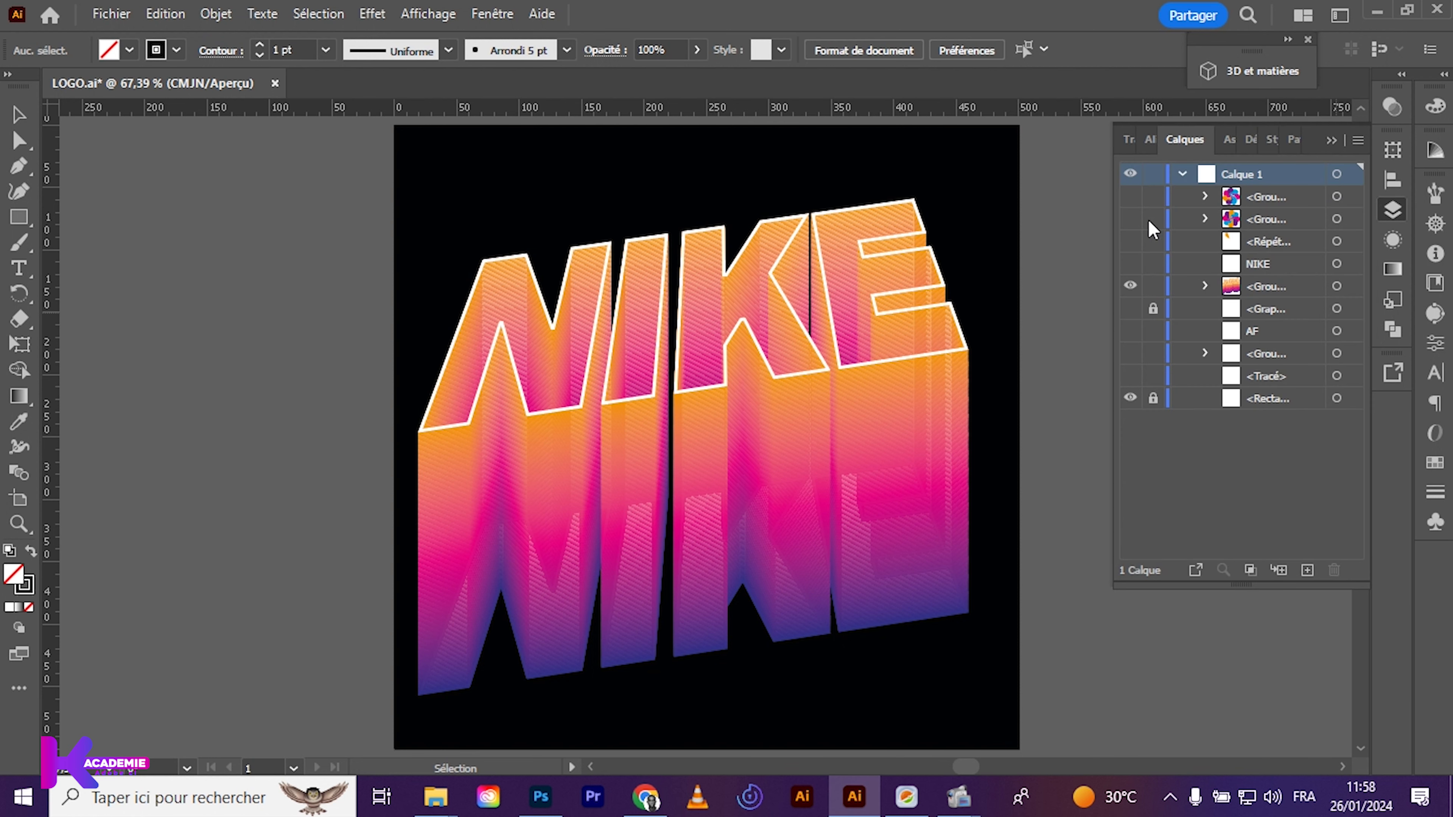
click(1130, 286)
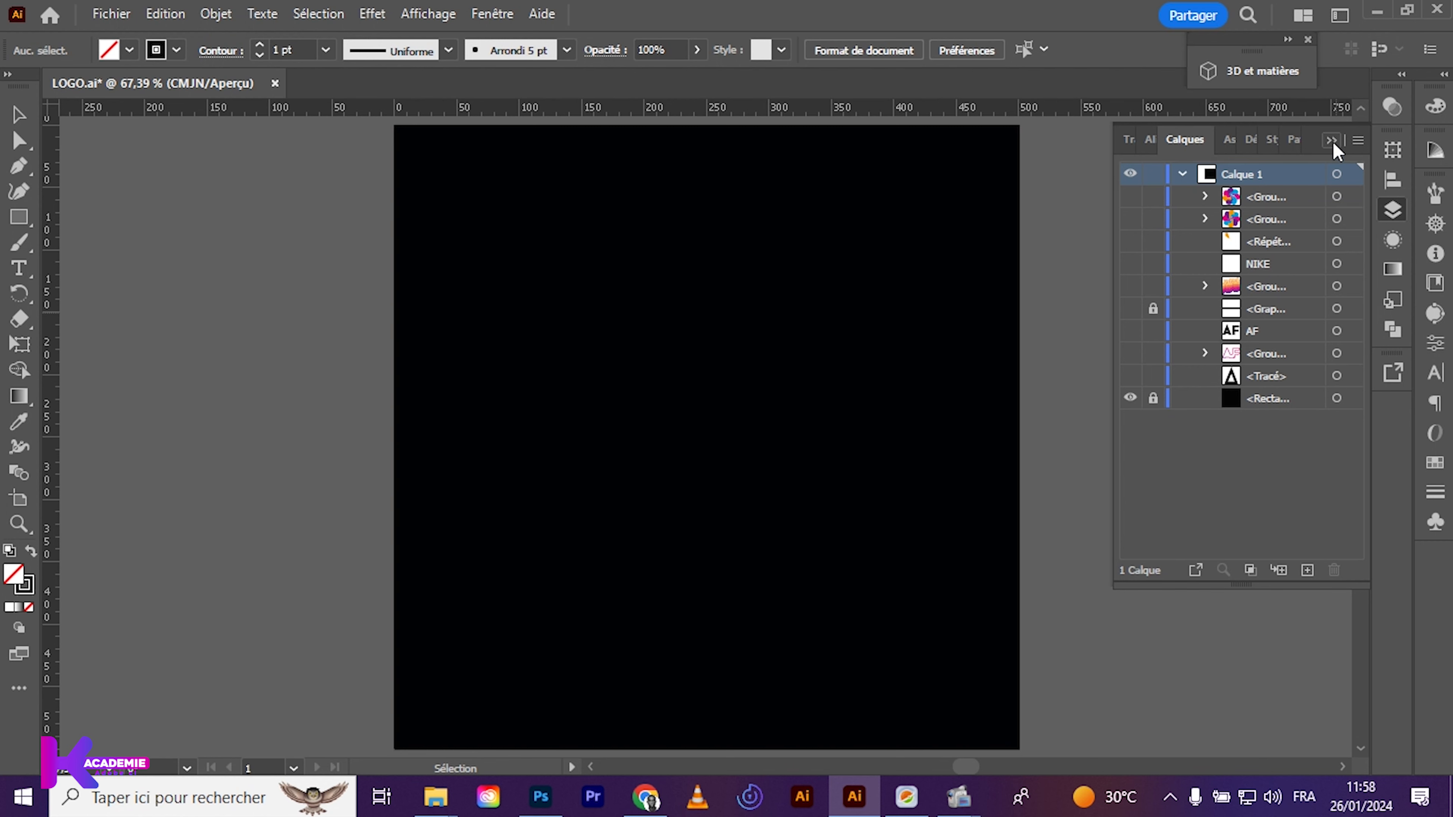
click(1331, 139)
Create a new 2000 x 2000 px document in CMYK colour mode with 300 ppi raster effects
click(112, 13)
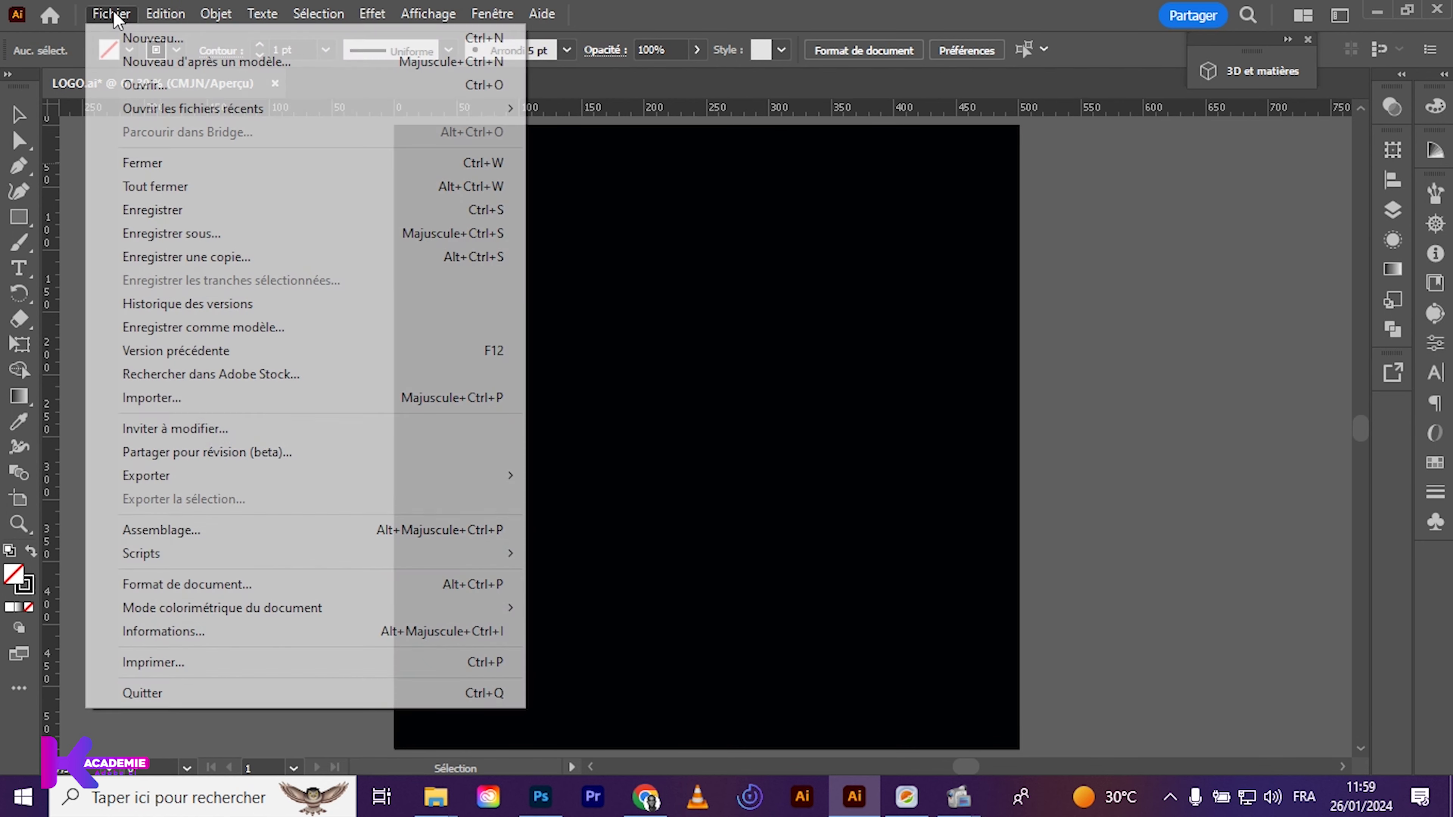
click(127, 43)
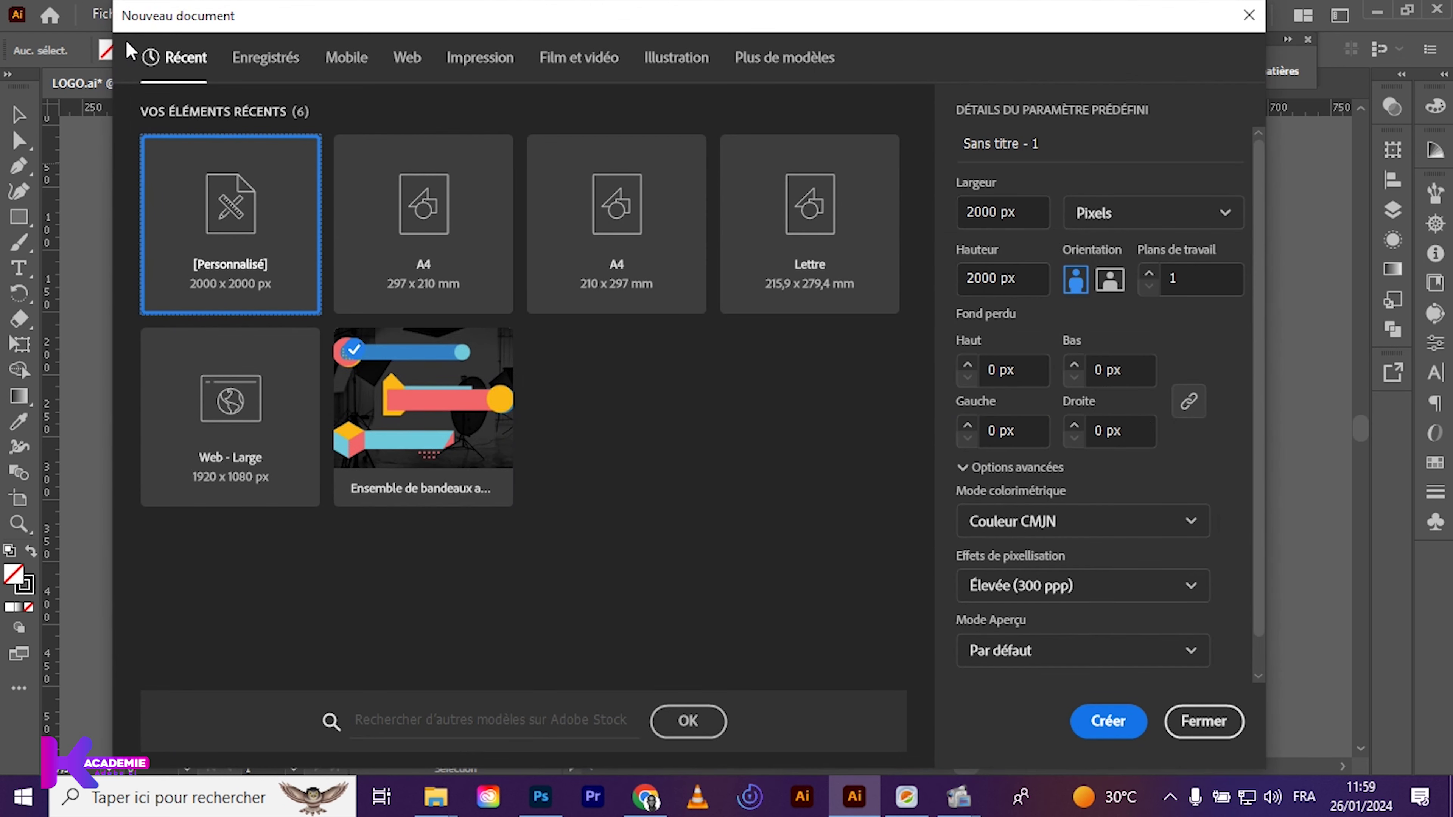
click(1110, 735)
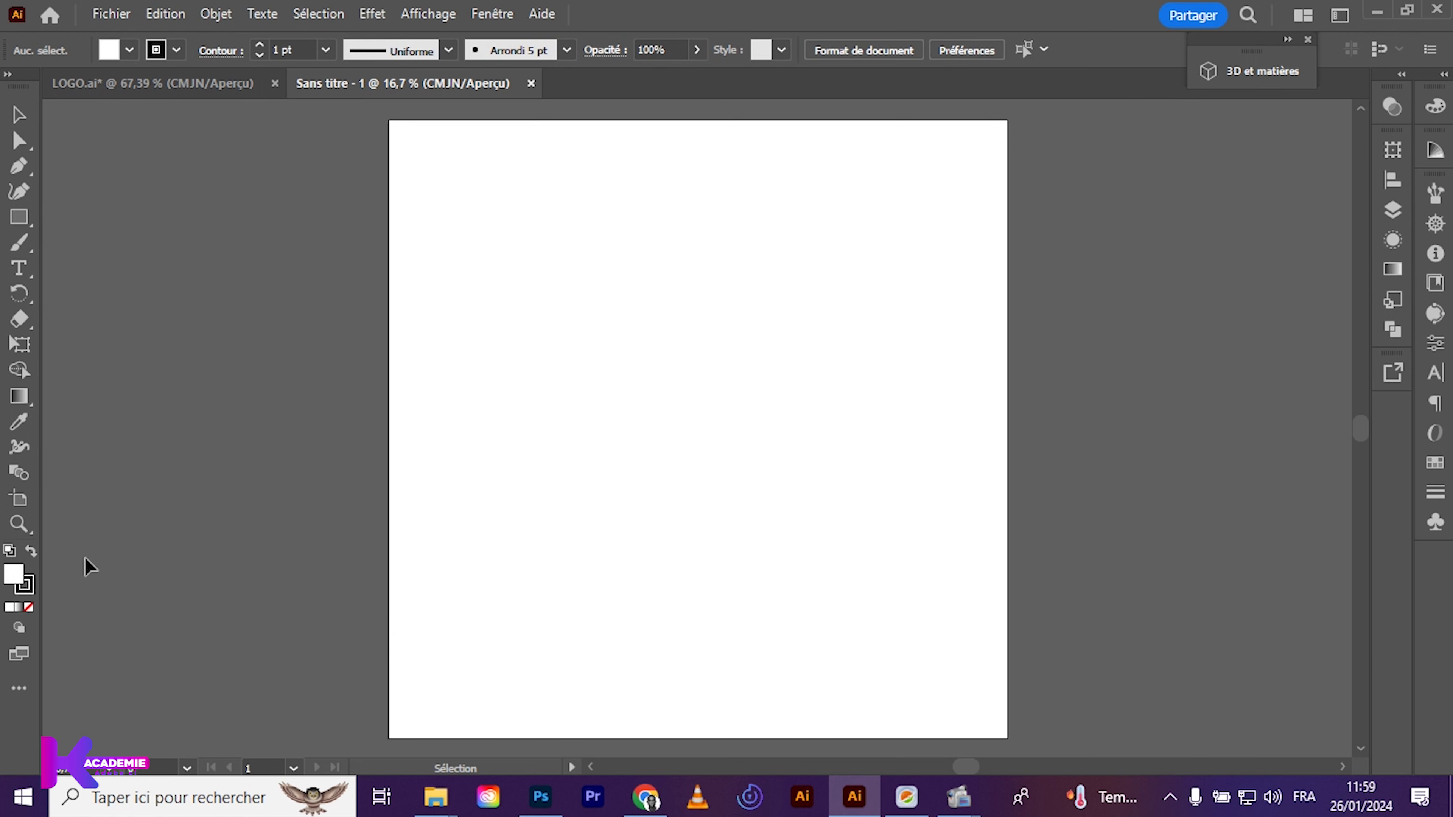
Draw a black-filled rectangle covering the whole artboard as the background
click(32, 550)
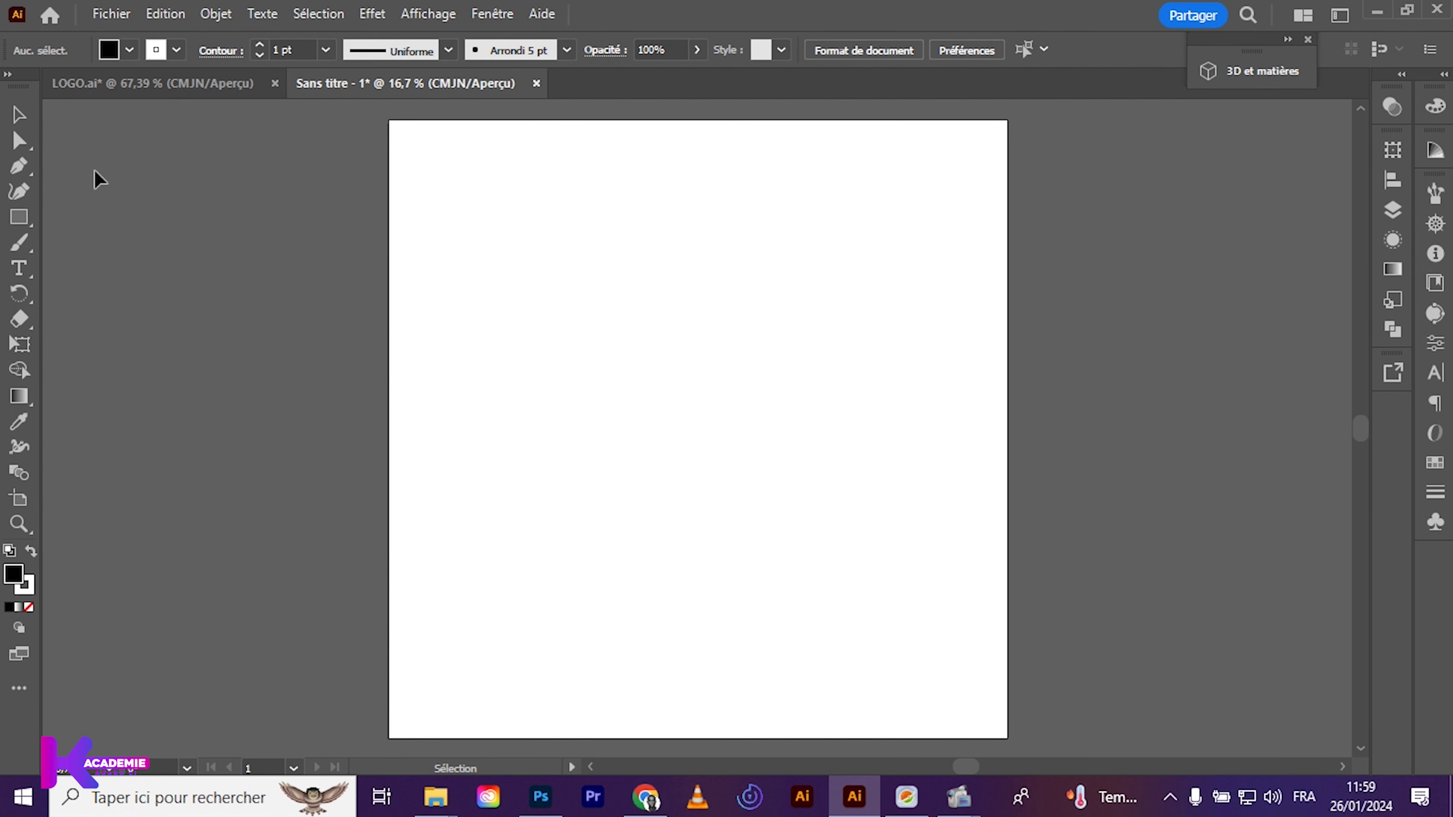
click(19, 217)
drag(379, 117, 1023, 600)
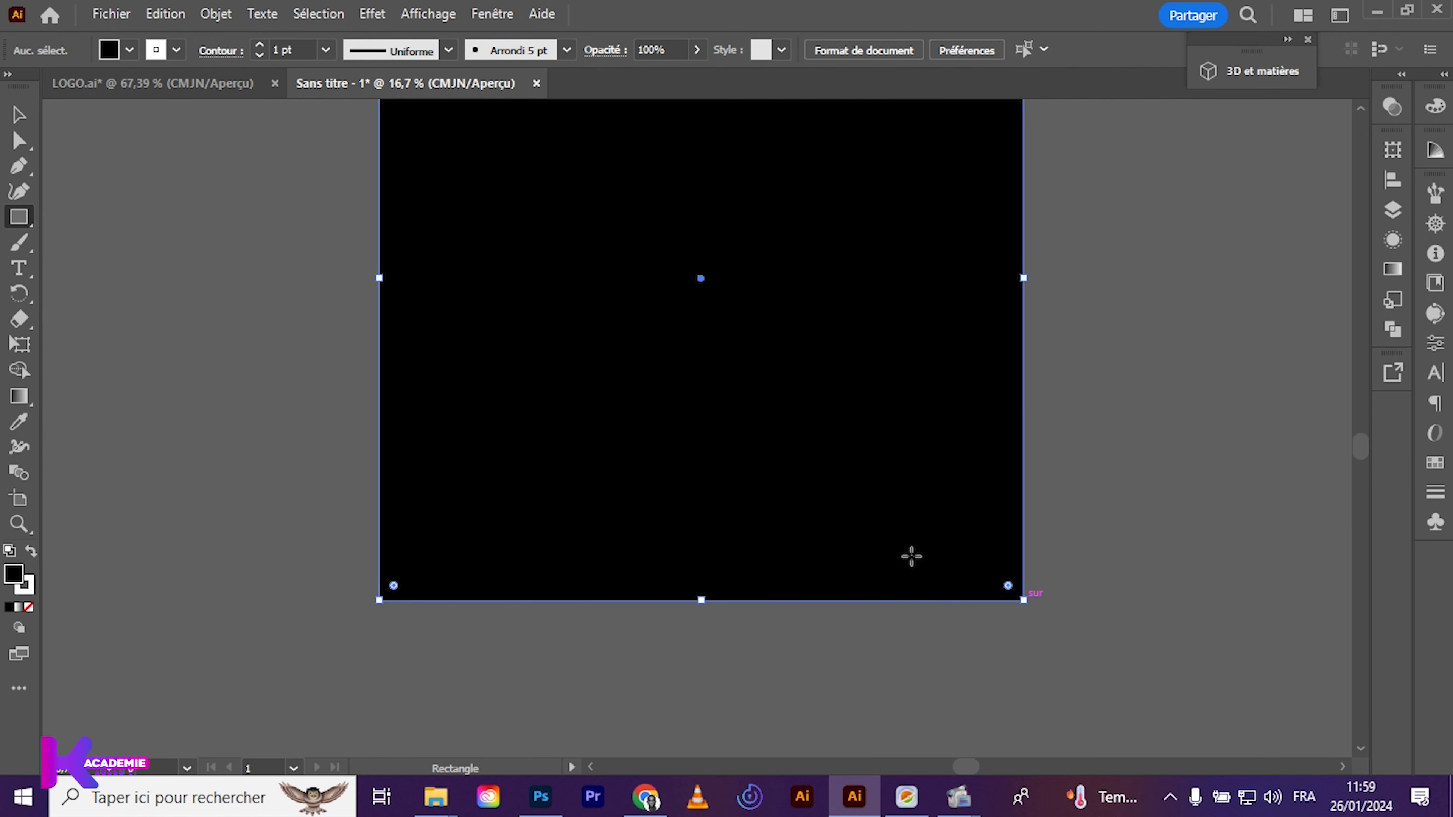
scroll(915, 559, up, 5)
key(v)
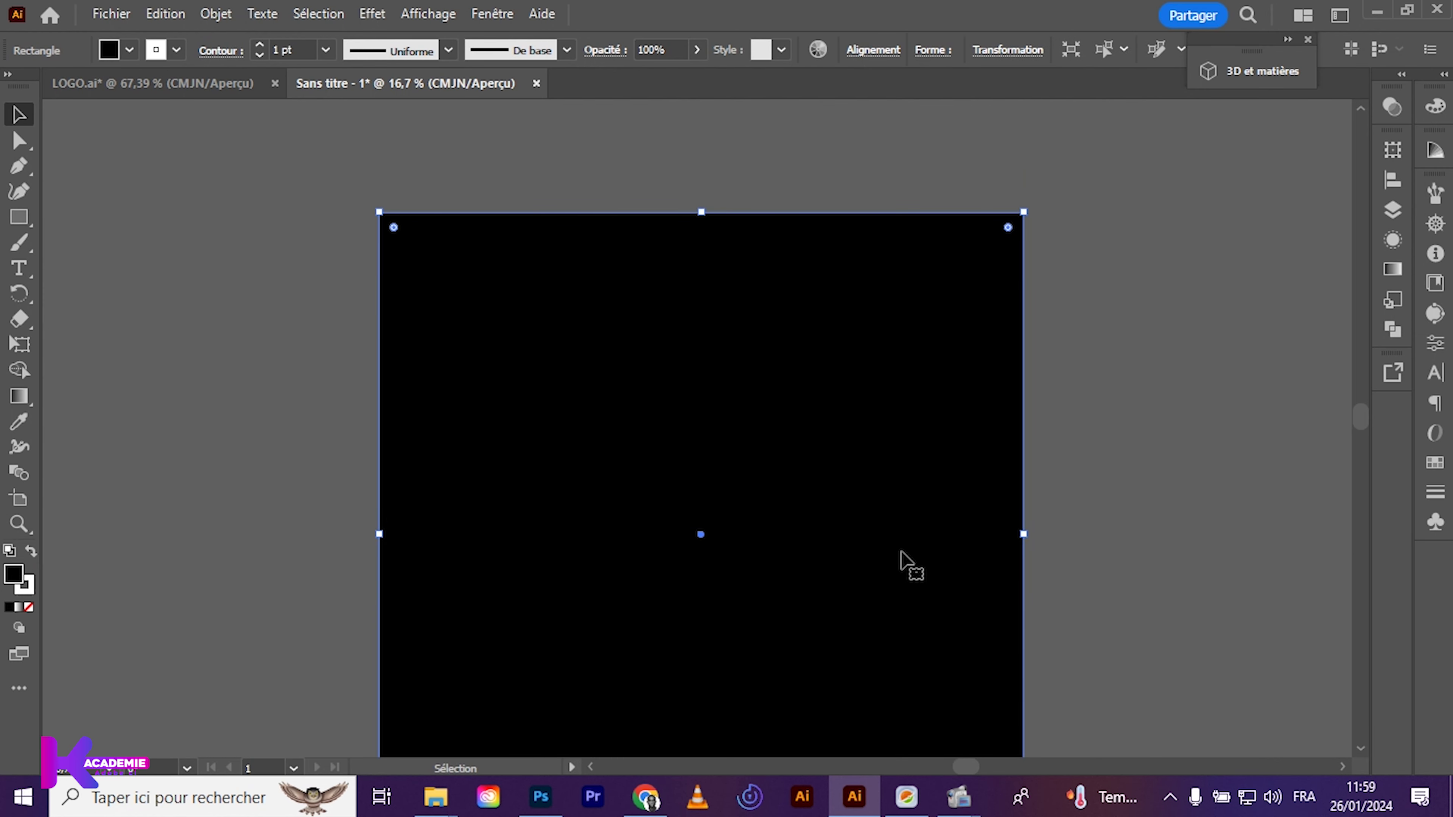
Lock the black background rectangle inside Calque 1
click(1378, 217)
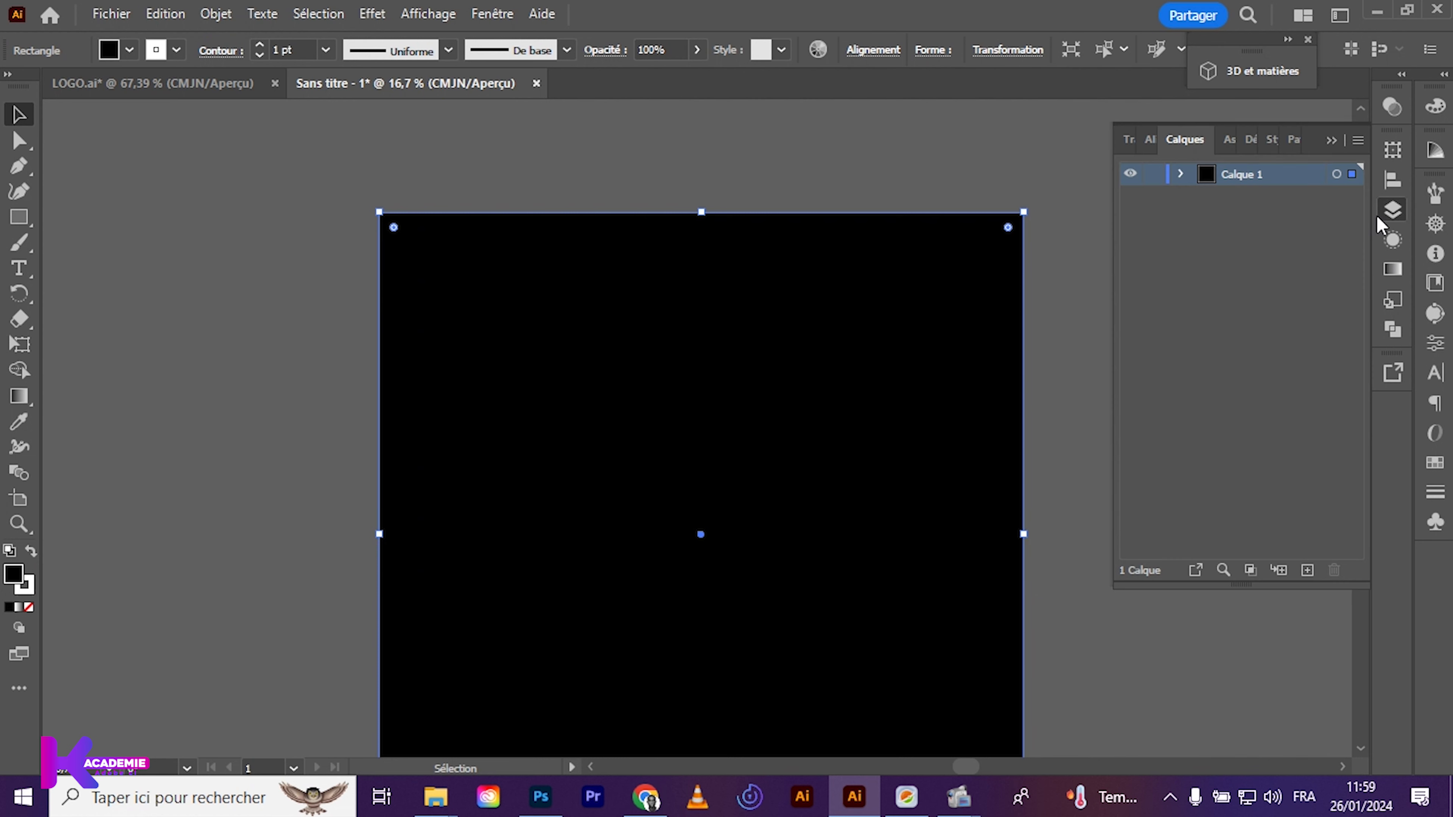
click(1181, 174)
click(1152, 196)
click(1330, 142)
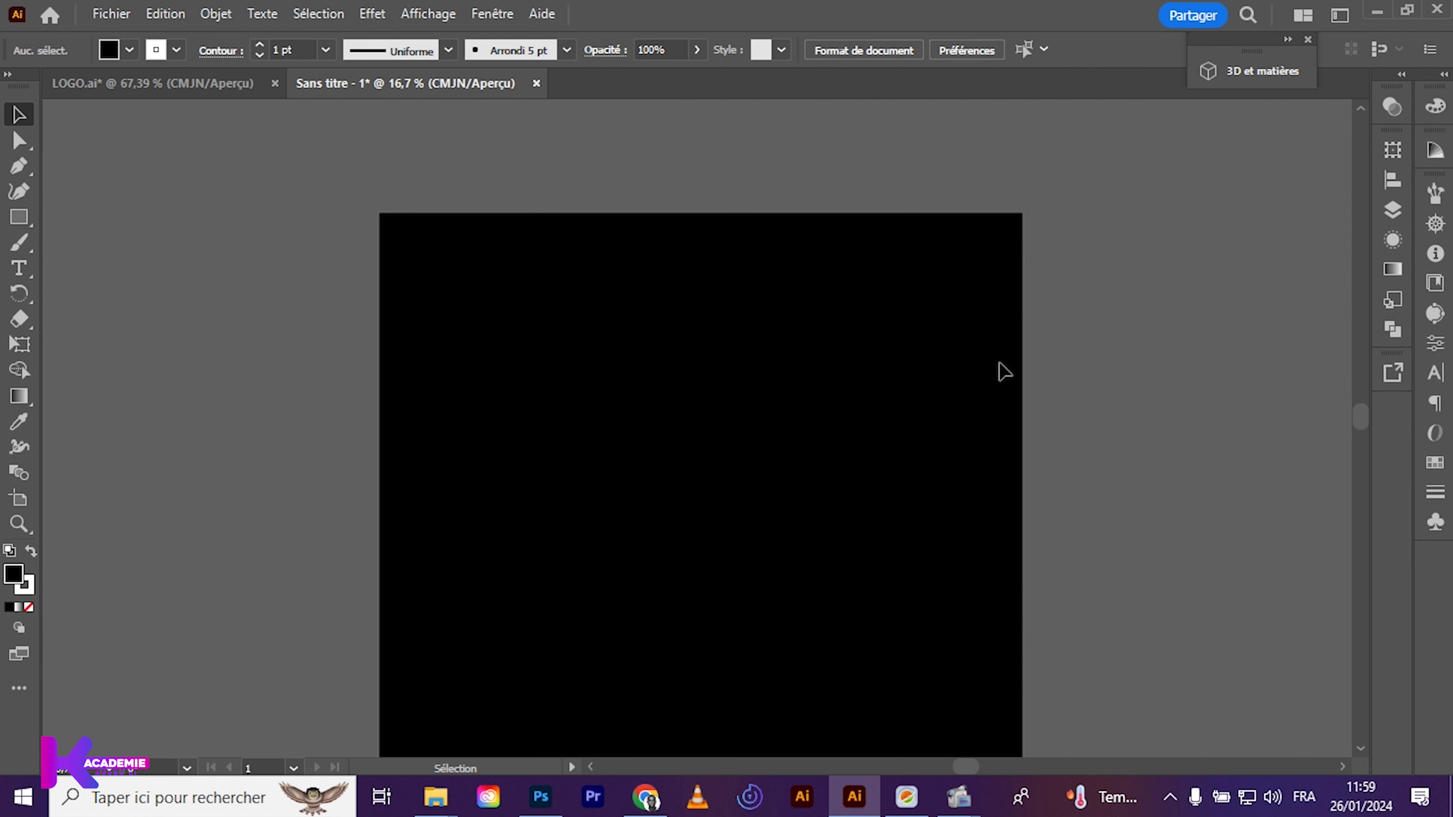
Add the point text "NIKE" on the upper part of the black background
scroll(1005, 372, down, 6)
scroll(1005, 372, up, 5)
scroll(1004, 372, down, 2)
scroll(1005, 372, up, 1)
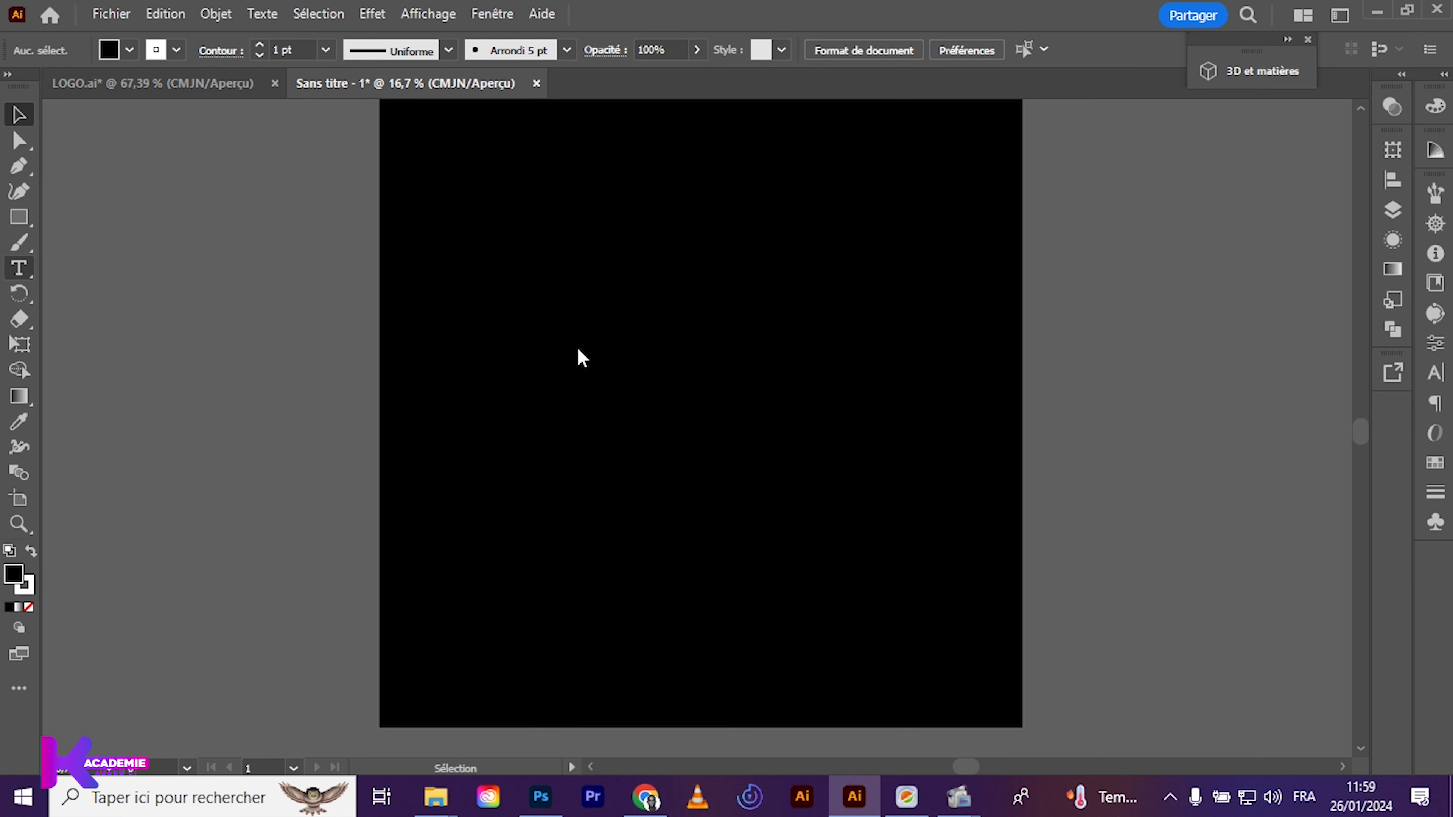
click(553, 339)
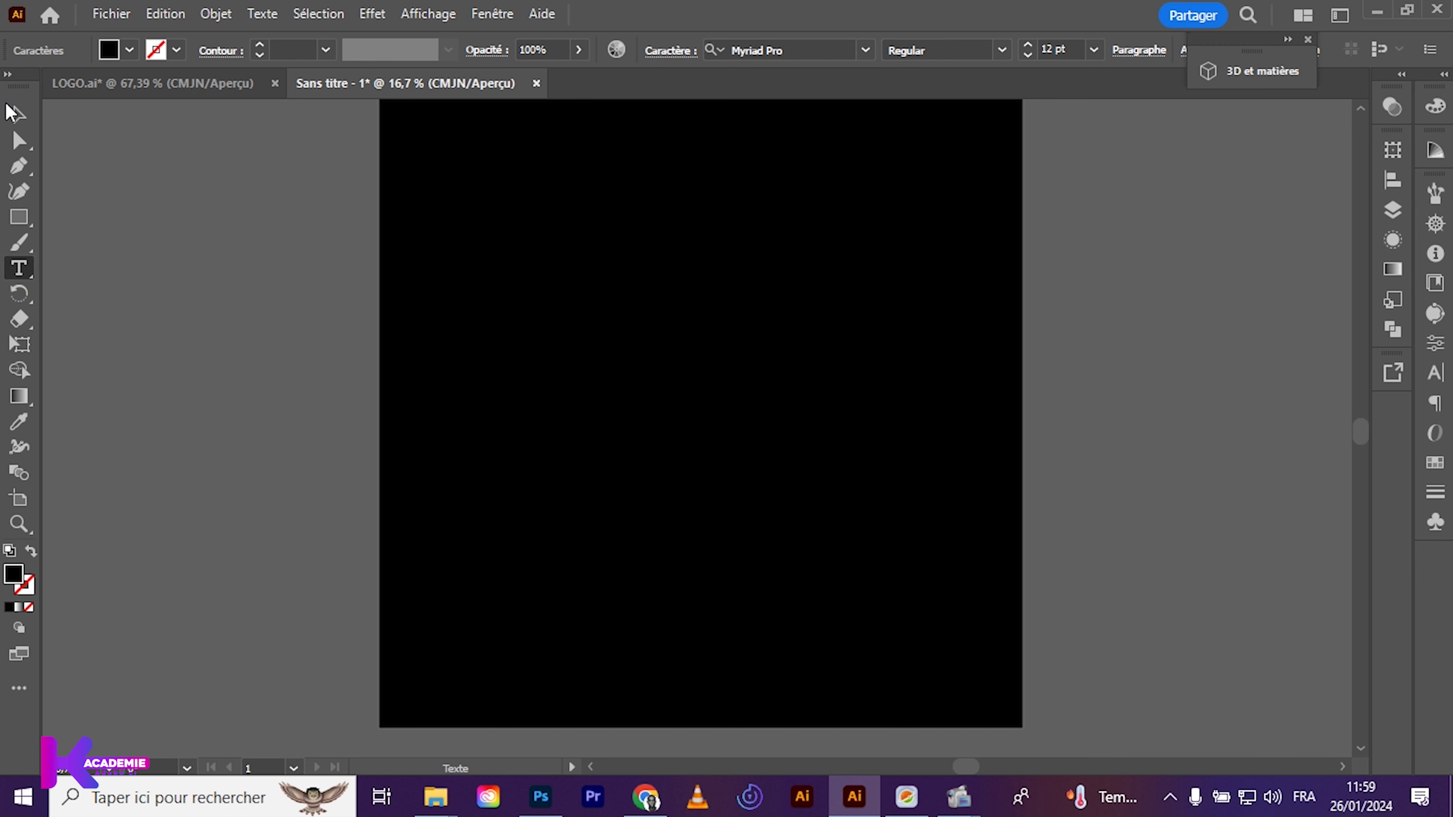
click(18, 115)
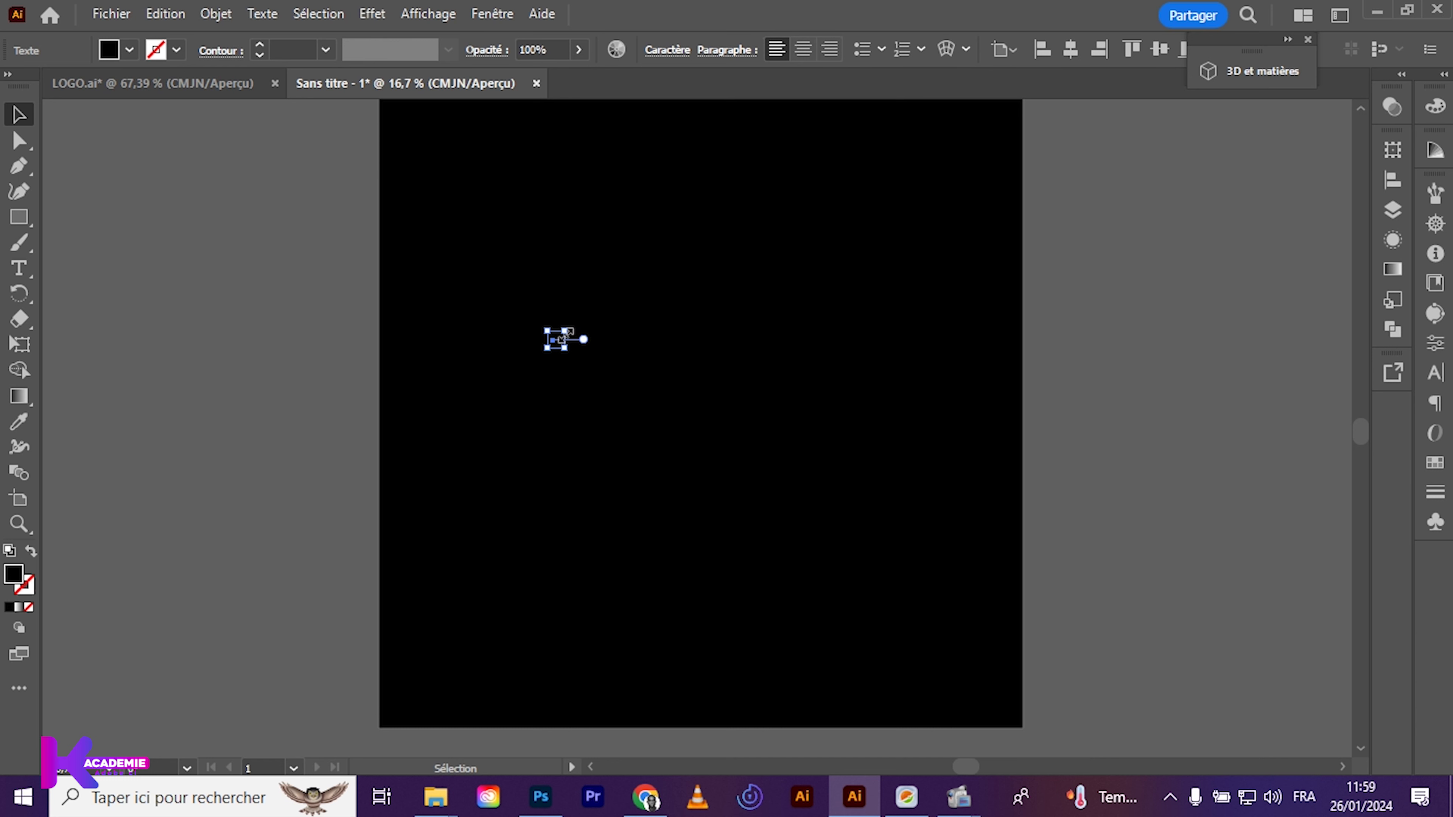
Enlarge the NIKE text near the middle of the artboard and fill it with white
drag(569, 332, 1008, 119)
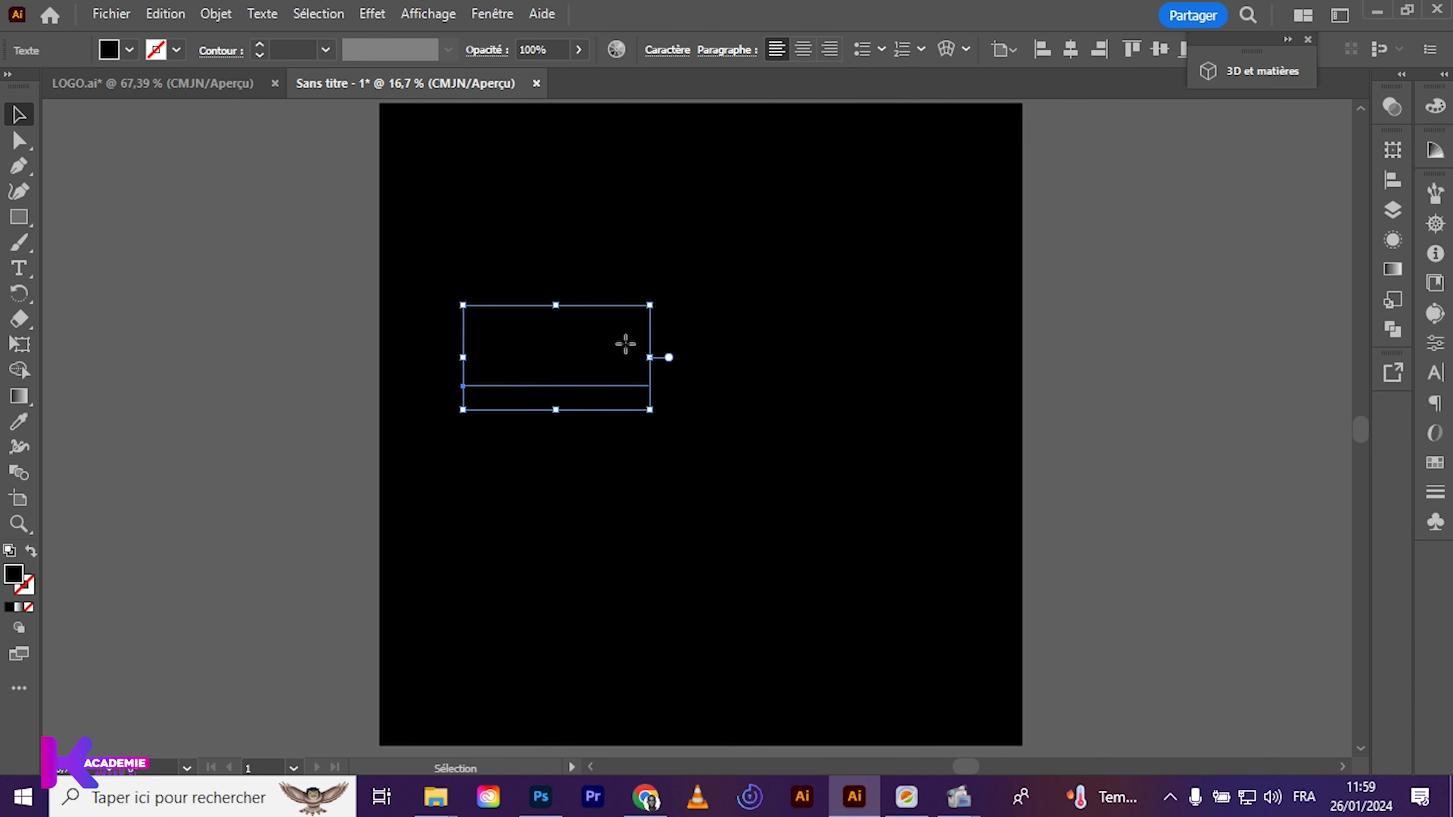
drag(620, 344, 709, 372)
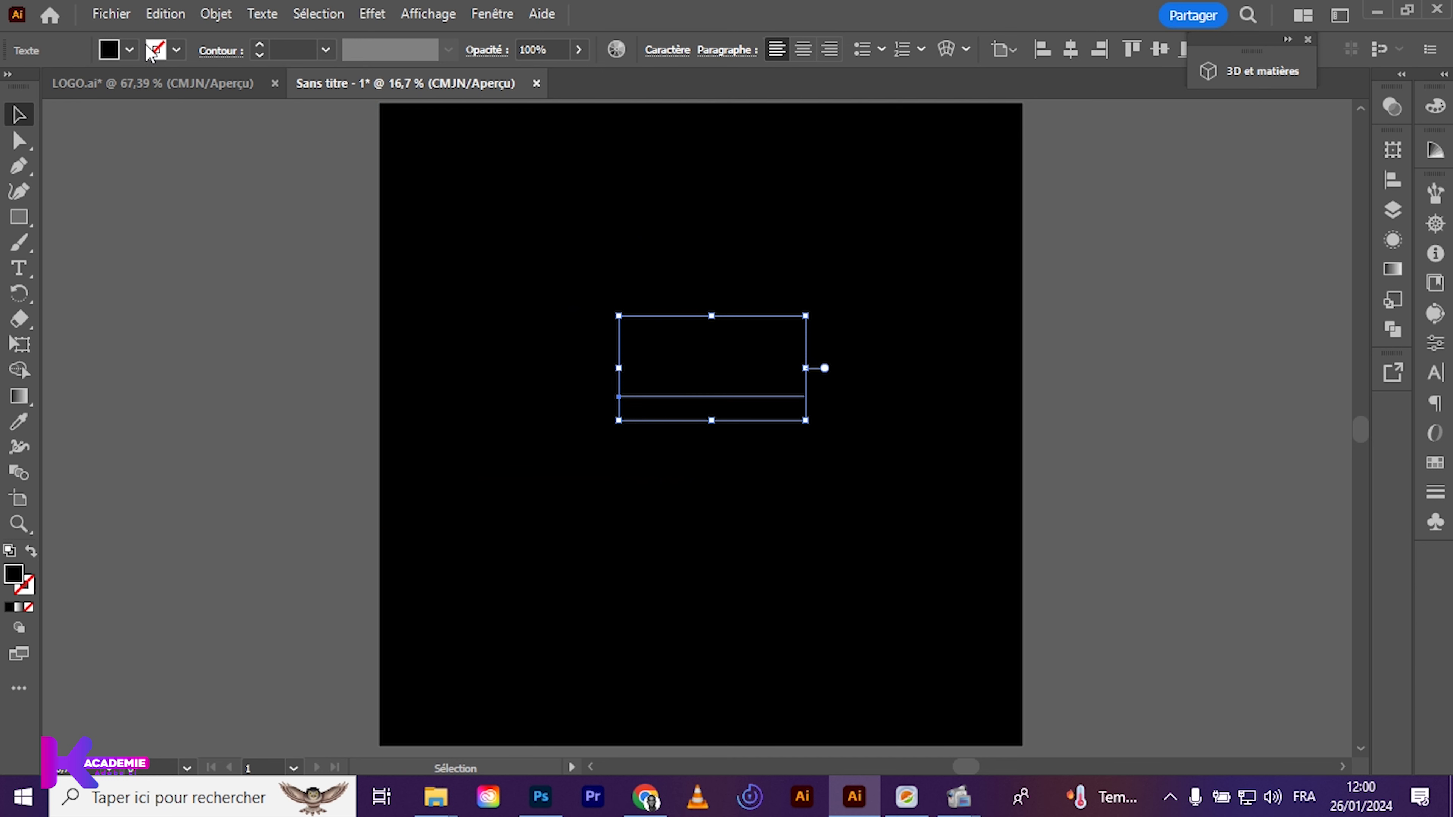
click(130, 50)
click(42, 86)
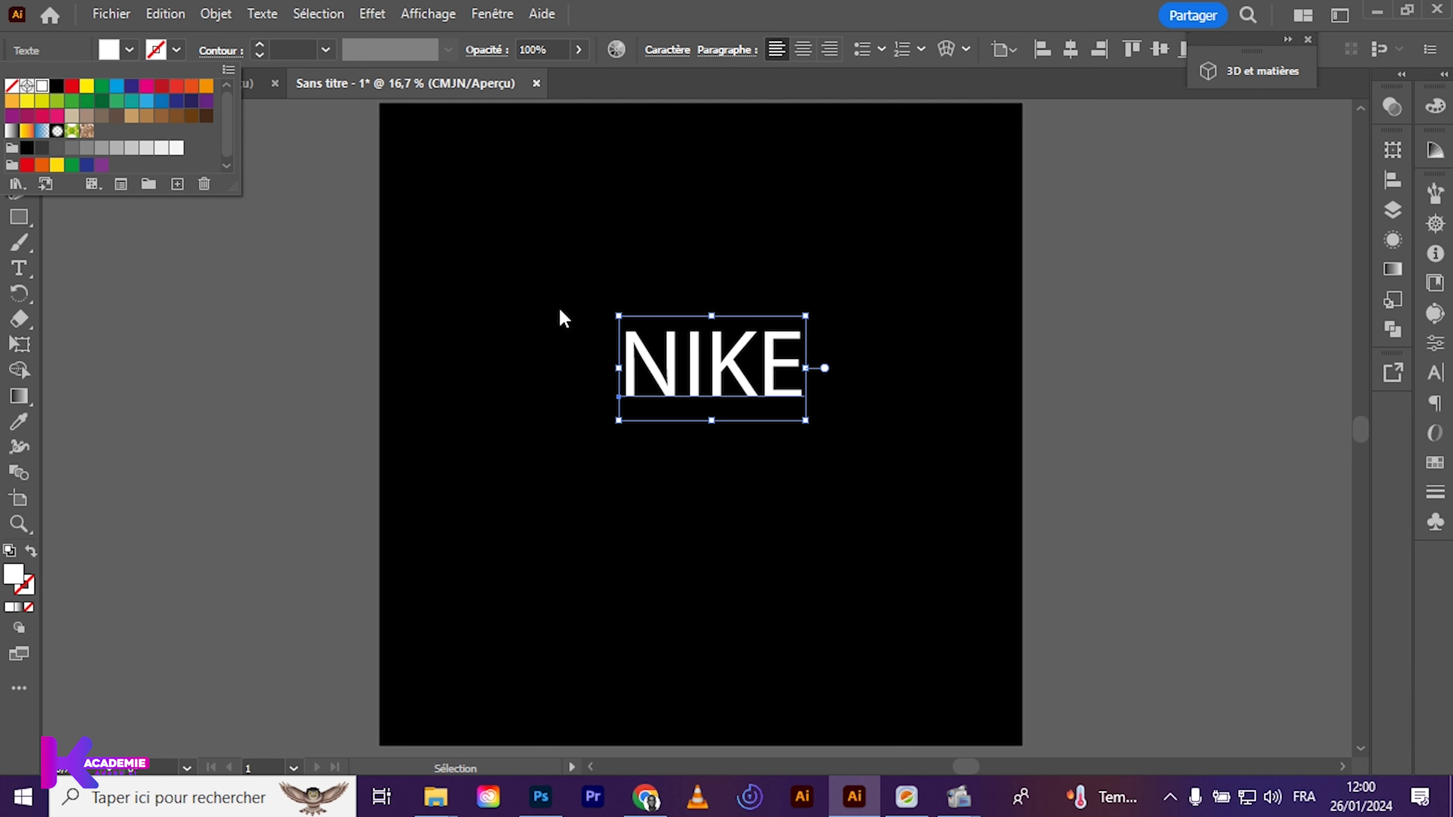
Scale the NIKE text up to nearly the full artboard width and centre it horizontally
click(805, 315)
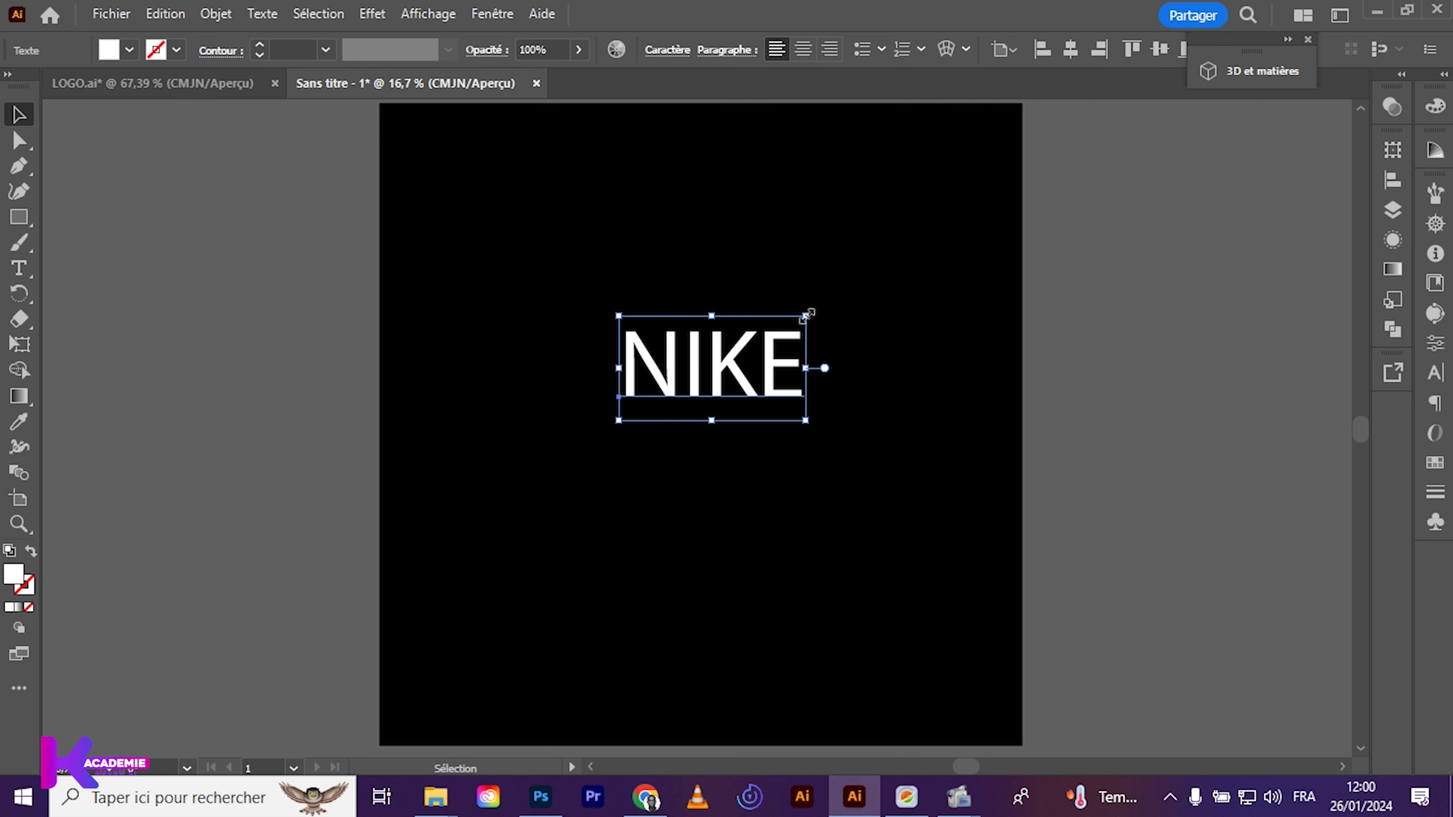
drag(810, 314, 1023, 199)
drag(907, 333, 897, 349)
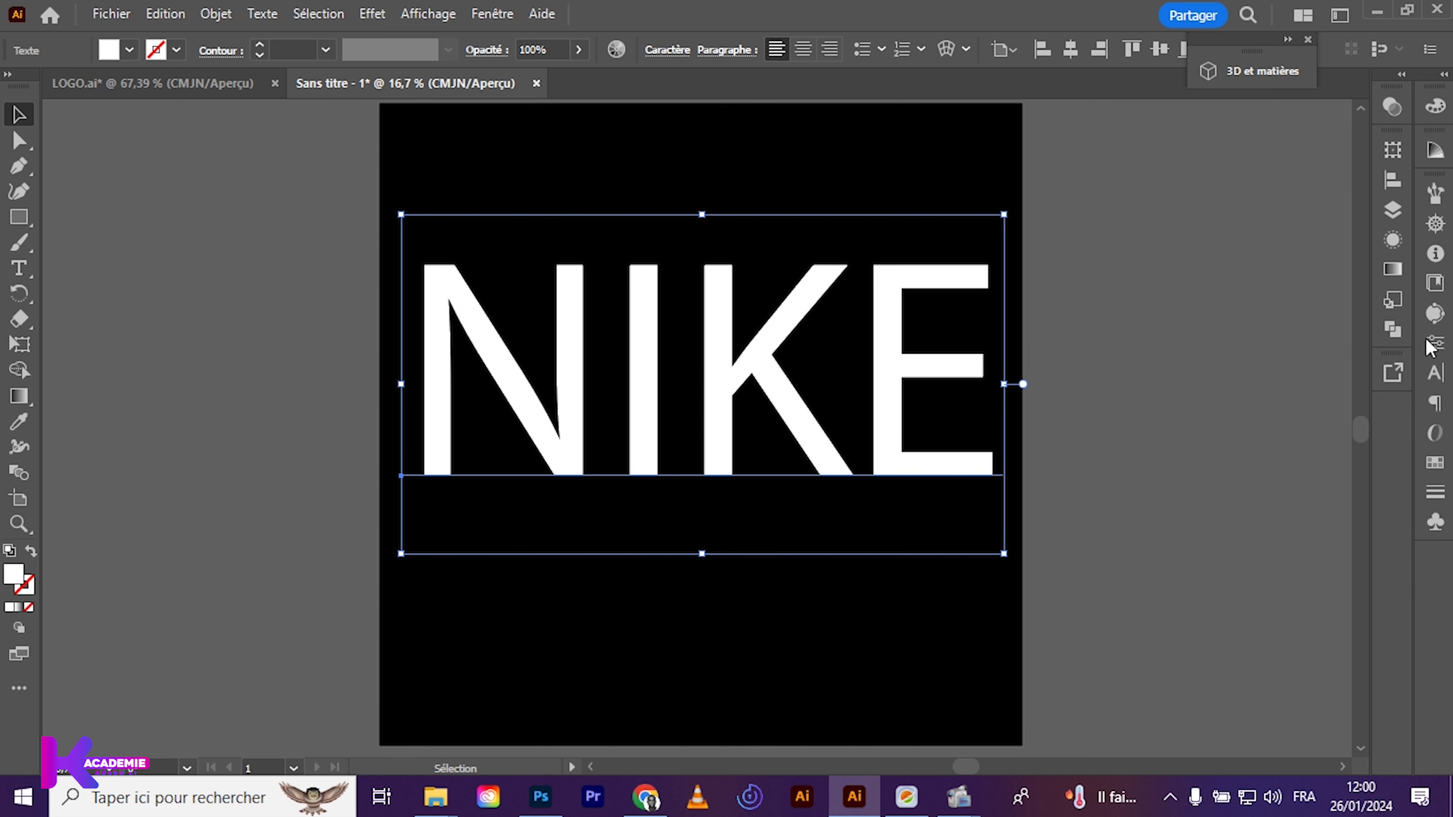
Try the Modern Machine font on the NIKE text and nudge the text slightly
click(1436, 382)
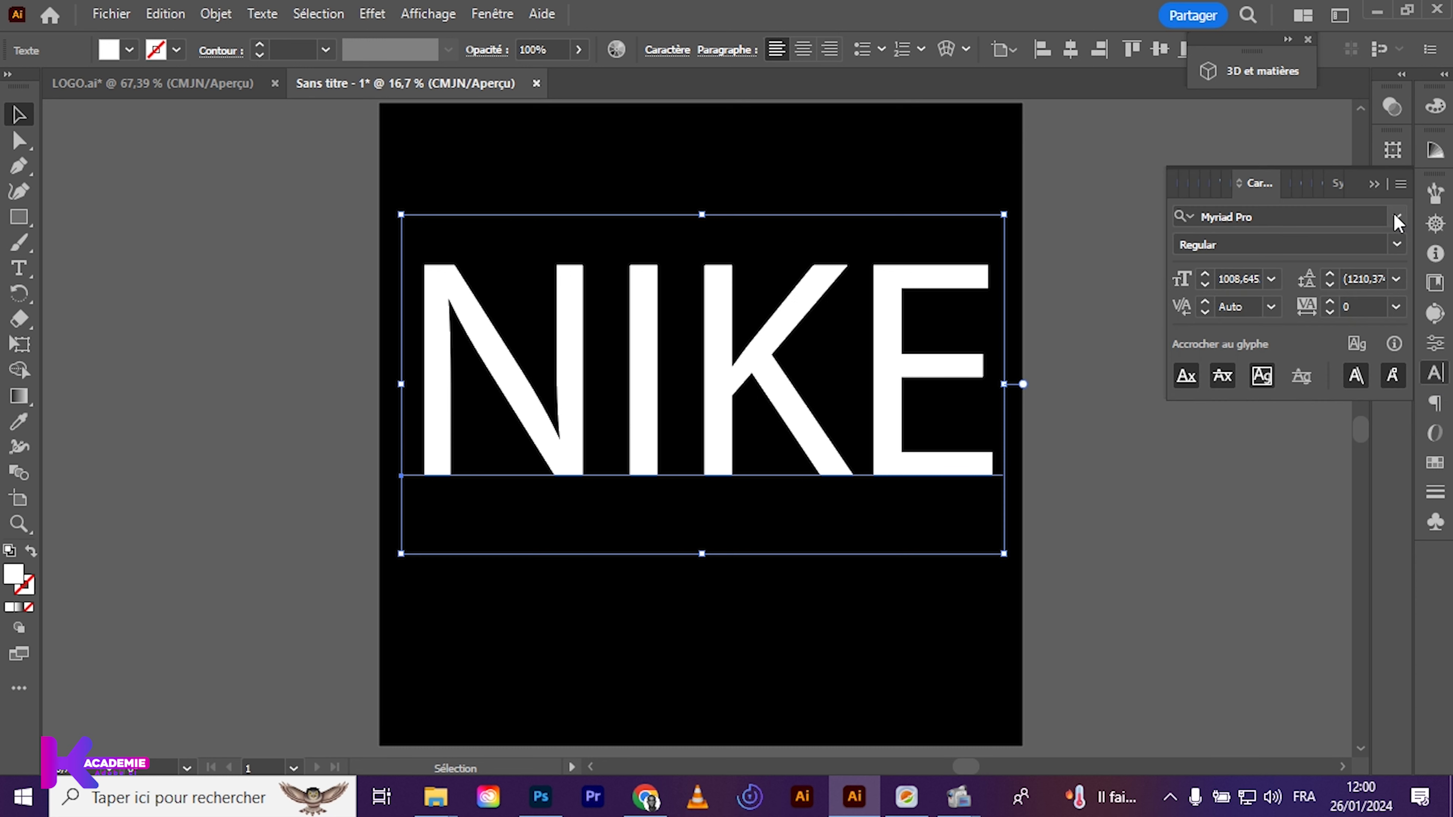
click(1396, 223)
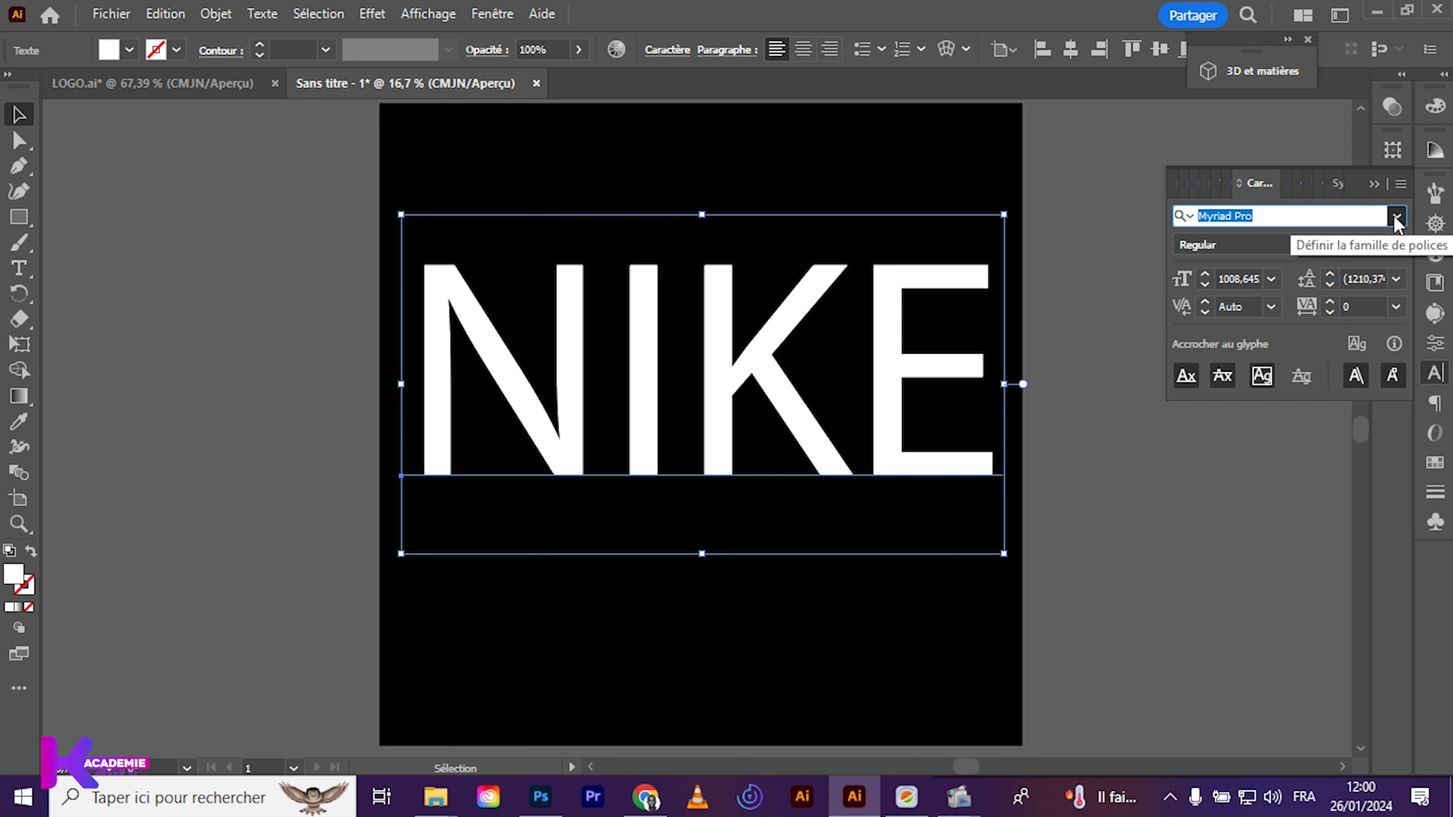
click(1395, 217)
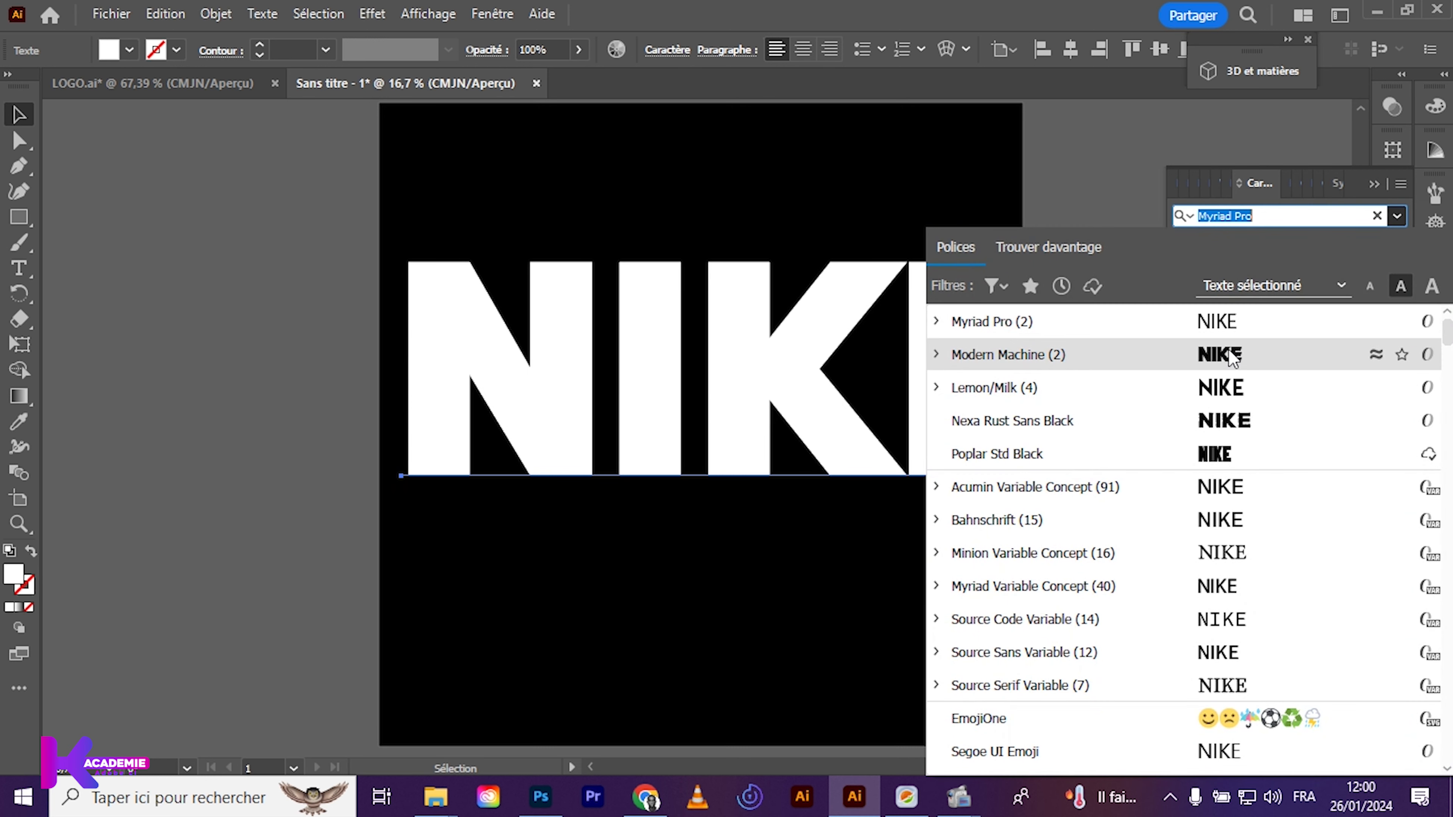
click(1228, 349)
mouse_move(920, 369)
mouse_down()
mouse_move(878, 368)
mouse_move(909, 376)
mouse_up()
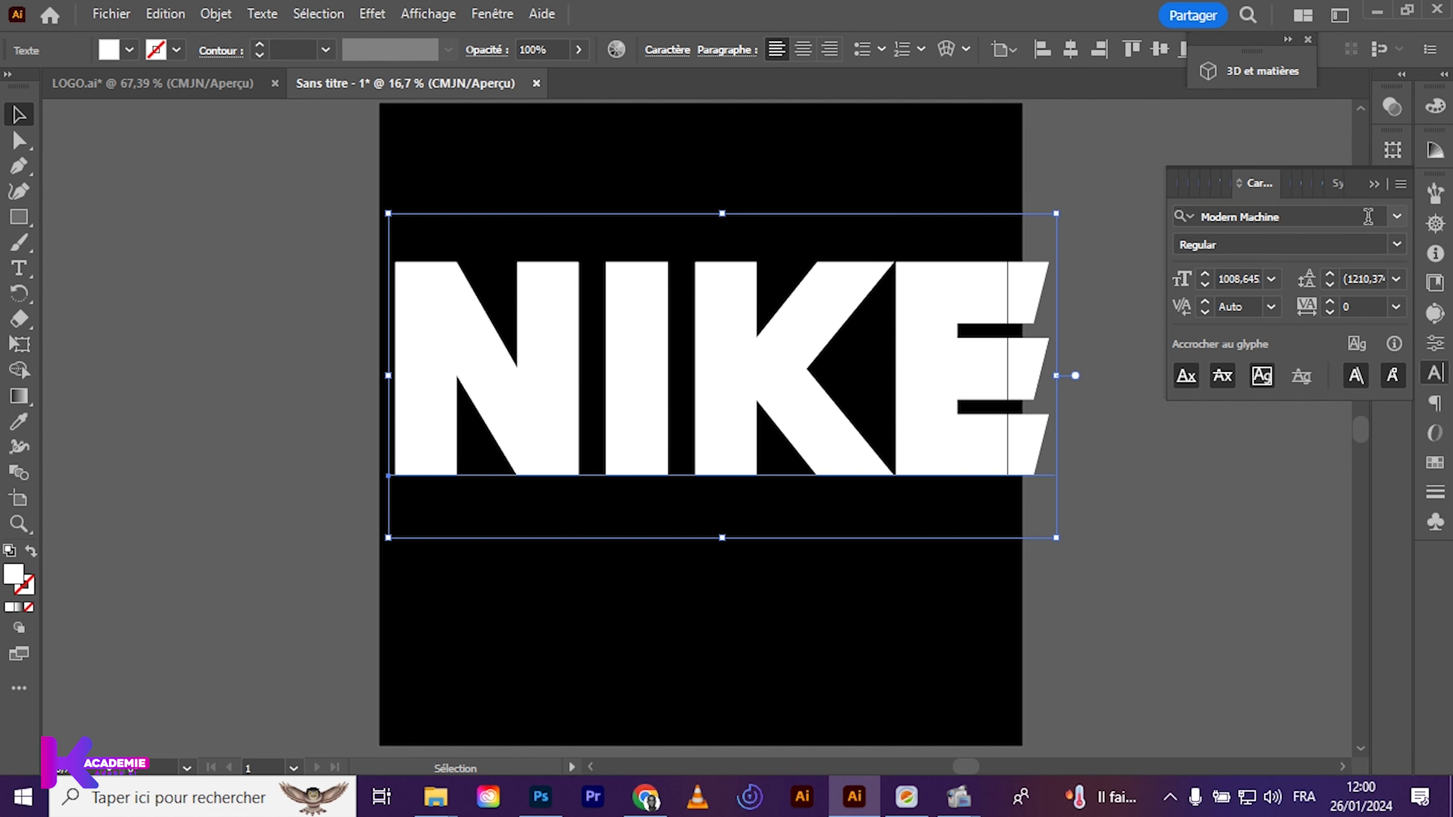
Set the NIKE text in the Alfarn 2 font and scale it down to about 652 pt, centred within the artboard
click(1400, 219)
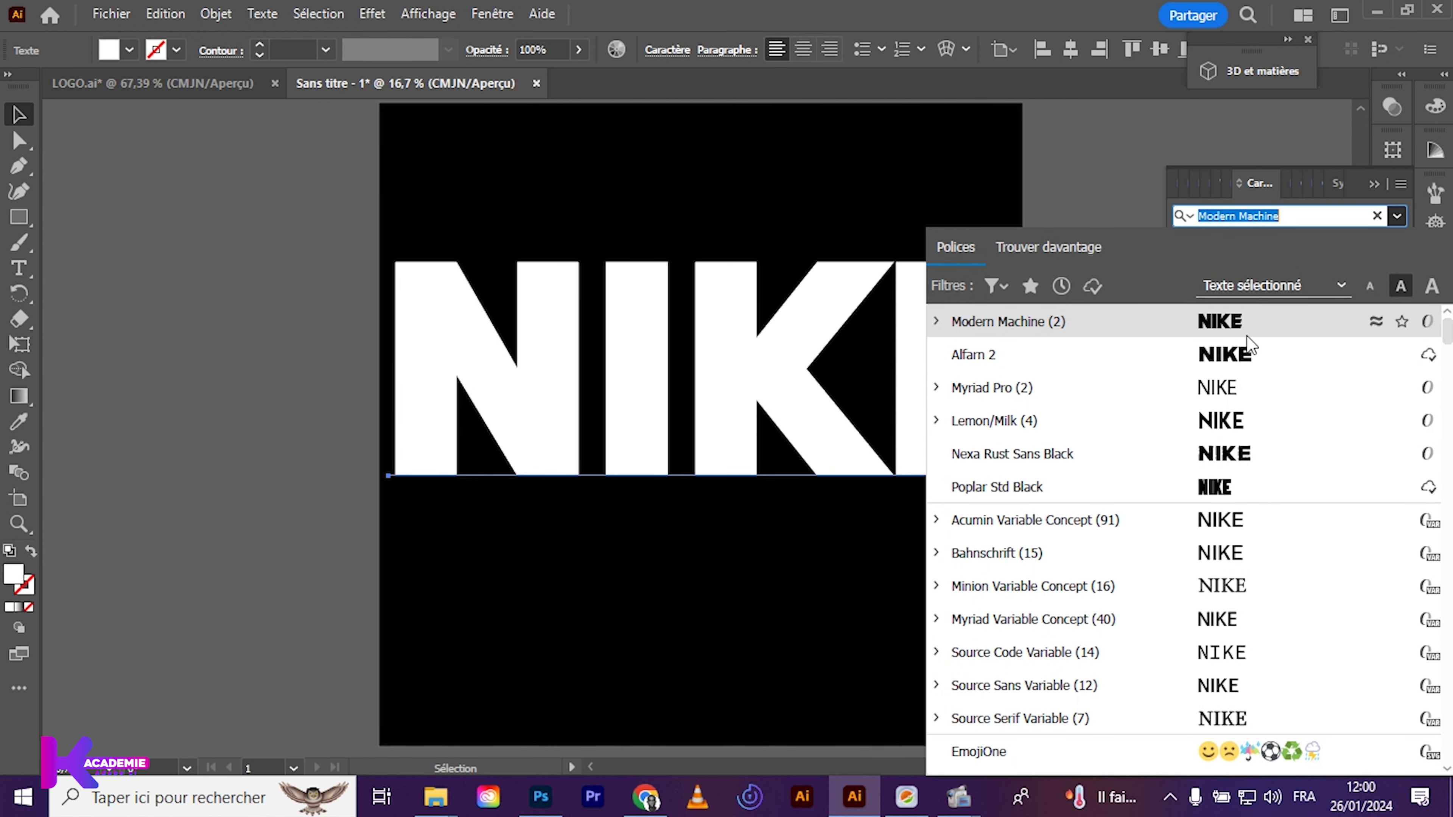
click(1226, 348)
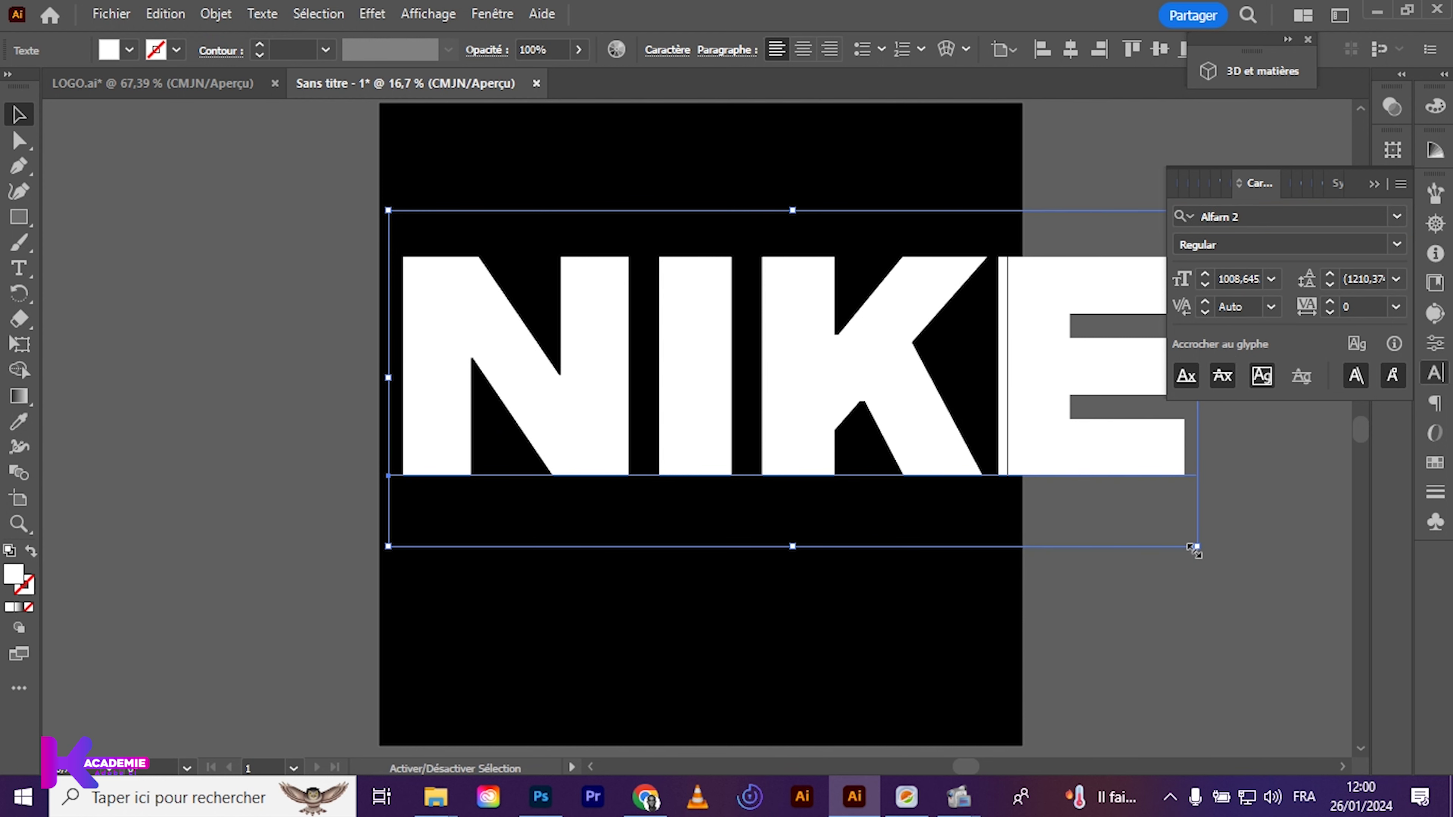
drag(1194, 549, 1070, 488)
drag(980, 407, 893, 405)
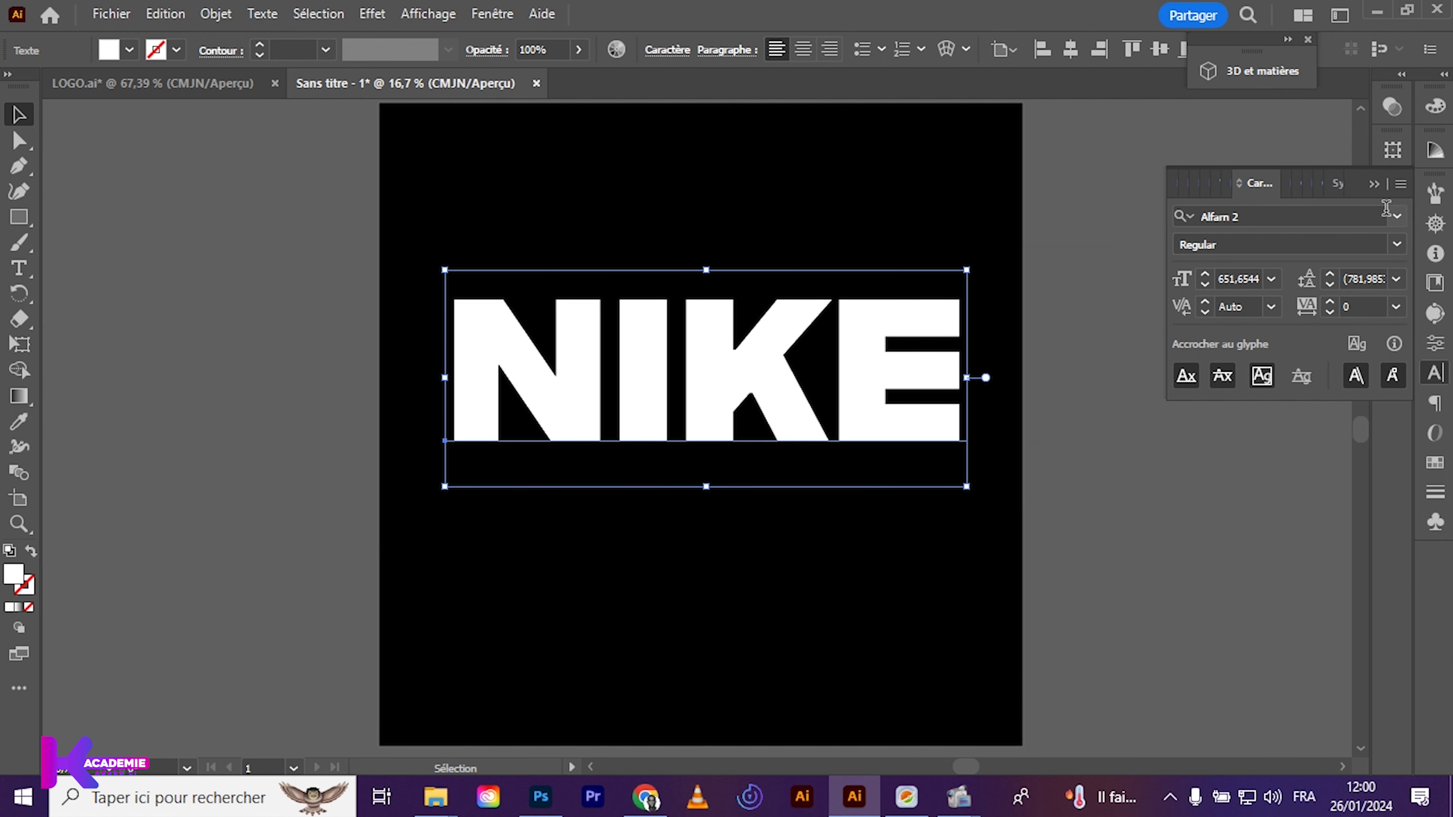
click(1374, 184)
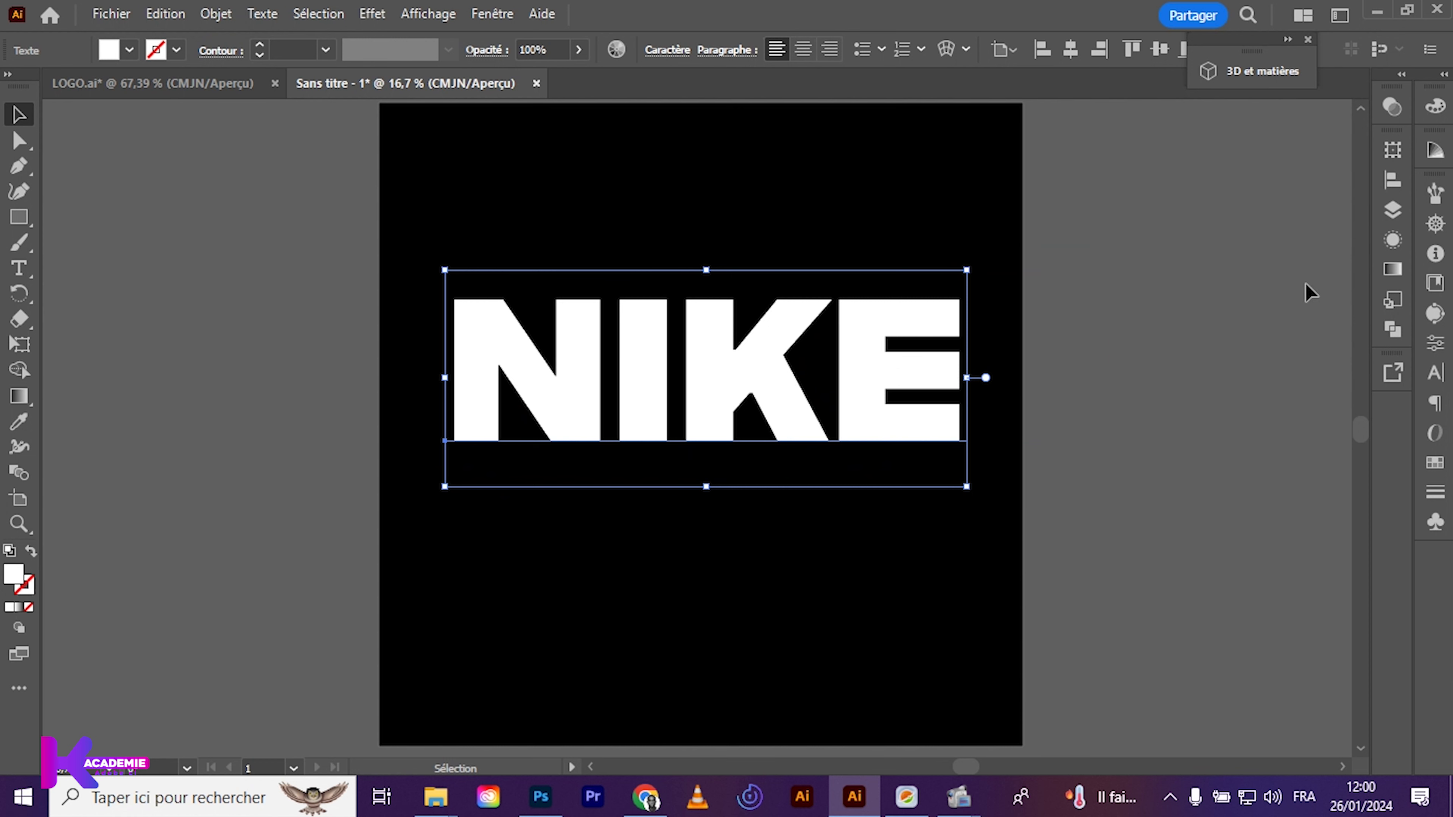
Duplicate the NIKE text layer and hide the lower copy as a backup
click(1392, 211)
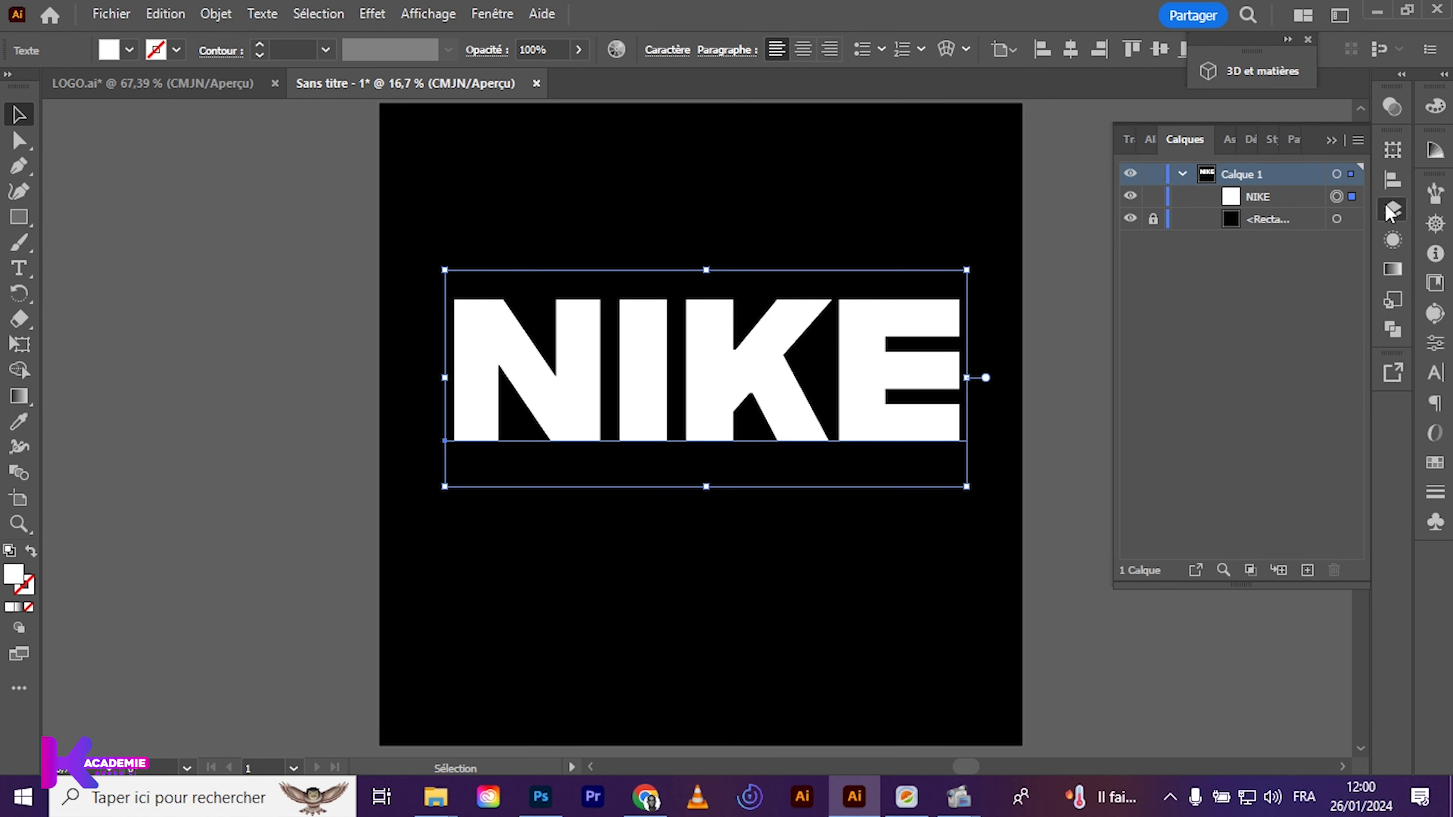
click(1274, 196)
drag(1274, 197, 1310, 570)
click(1130, 218)
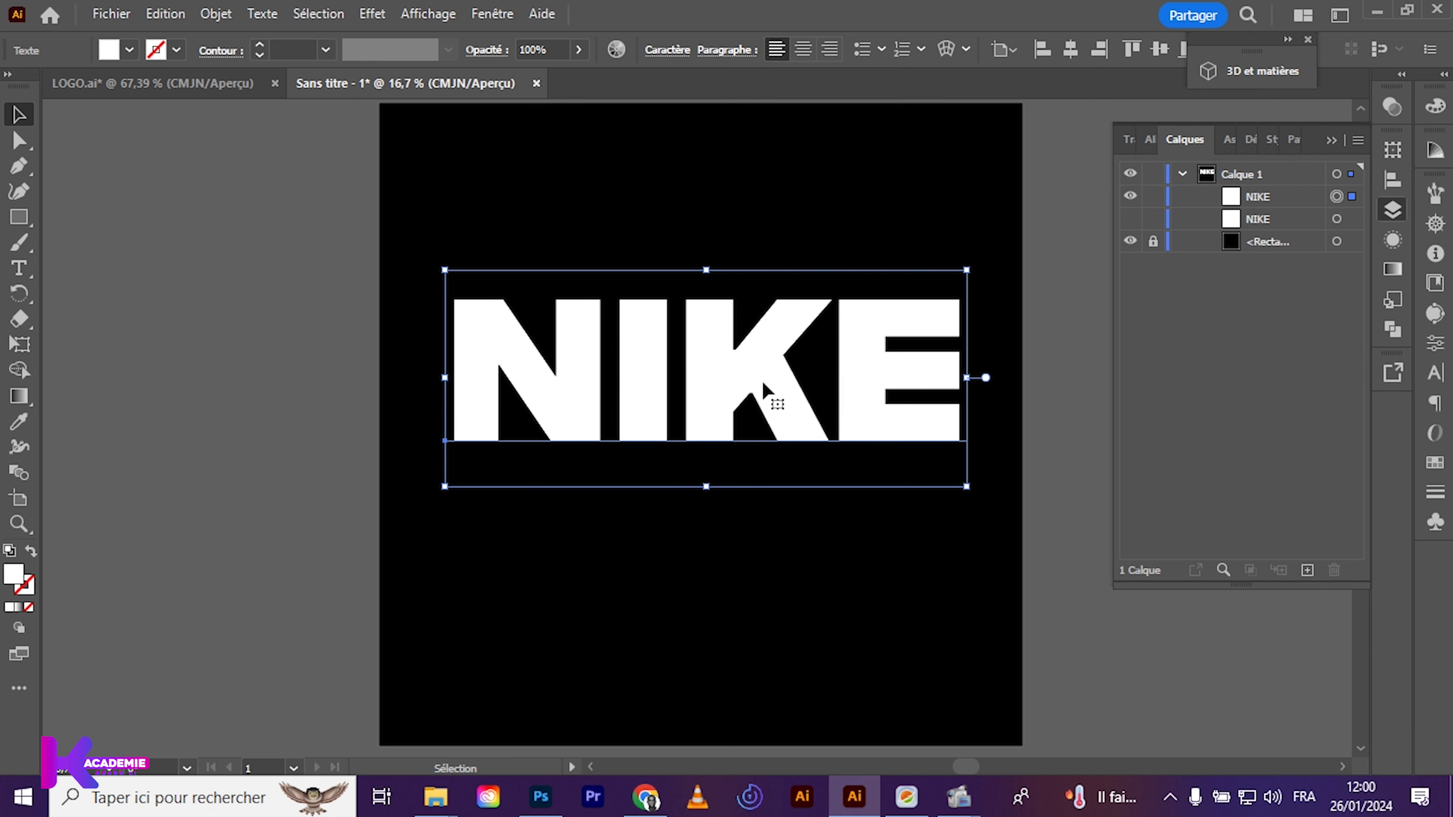
Centre the NIKE text horizontally and vertically on the artboard
click(1070, 50)
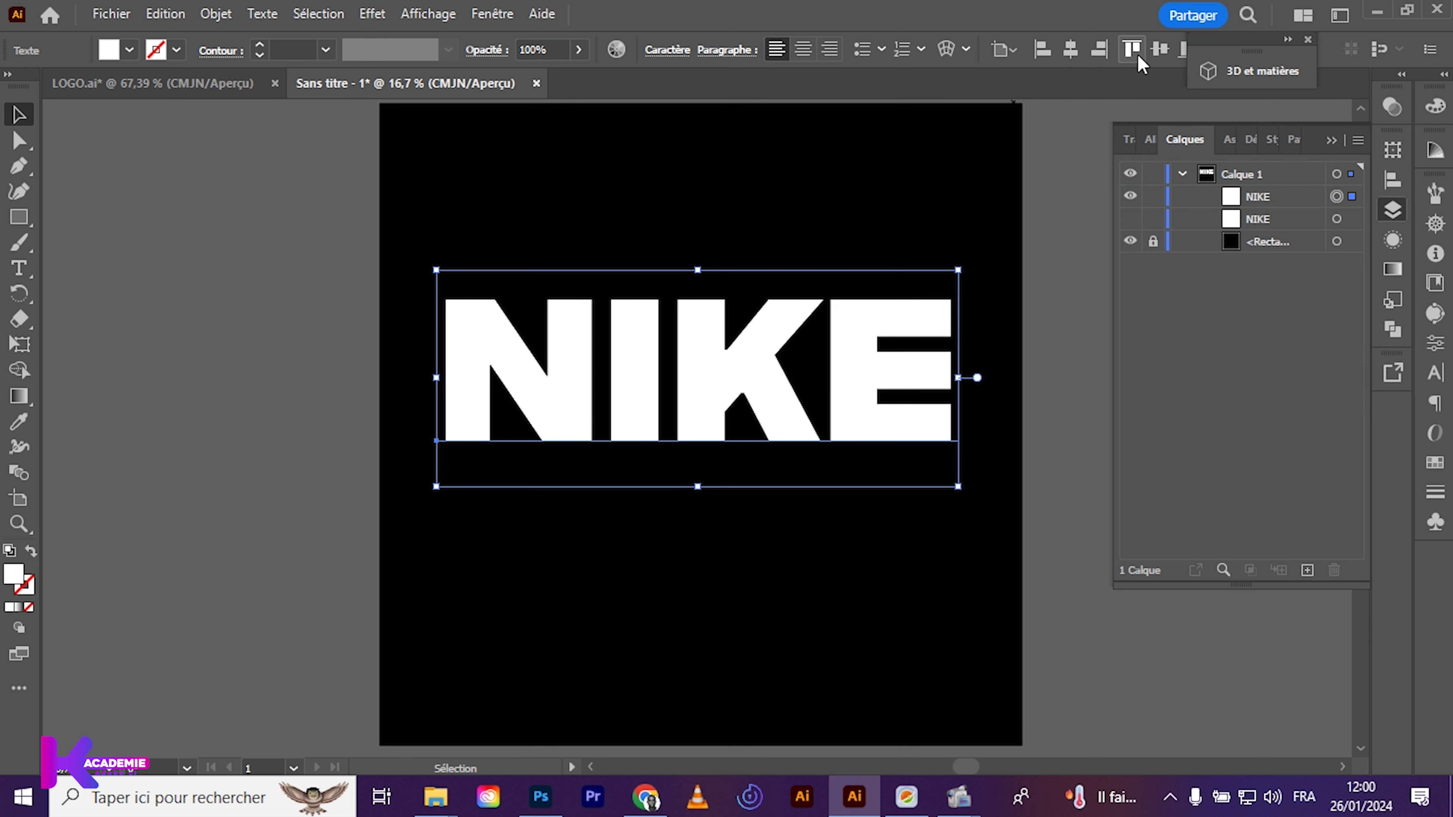
click(1159, 50)
click(798, 217)
Convert the NIKE text to vector outlines
click(722, 417)
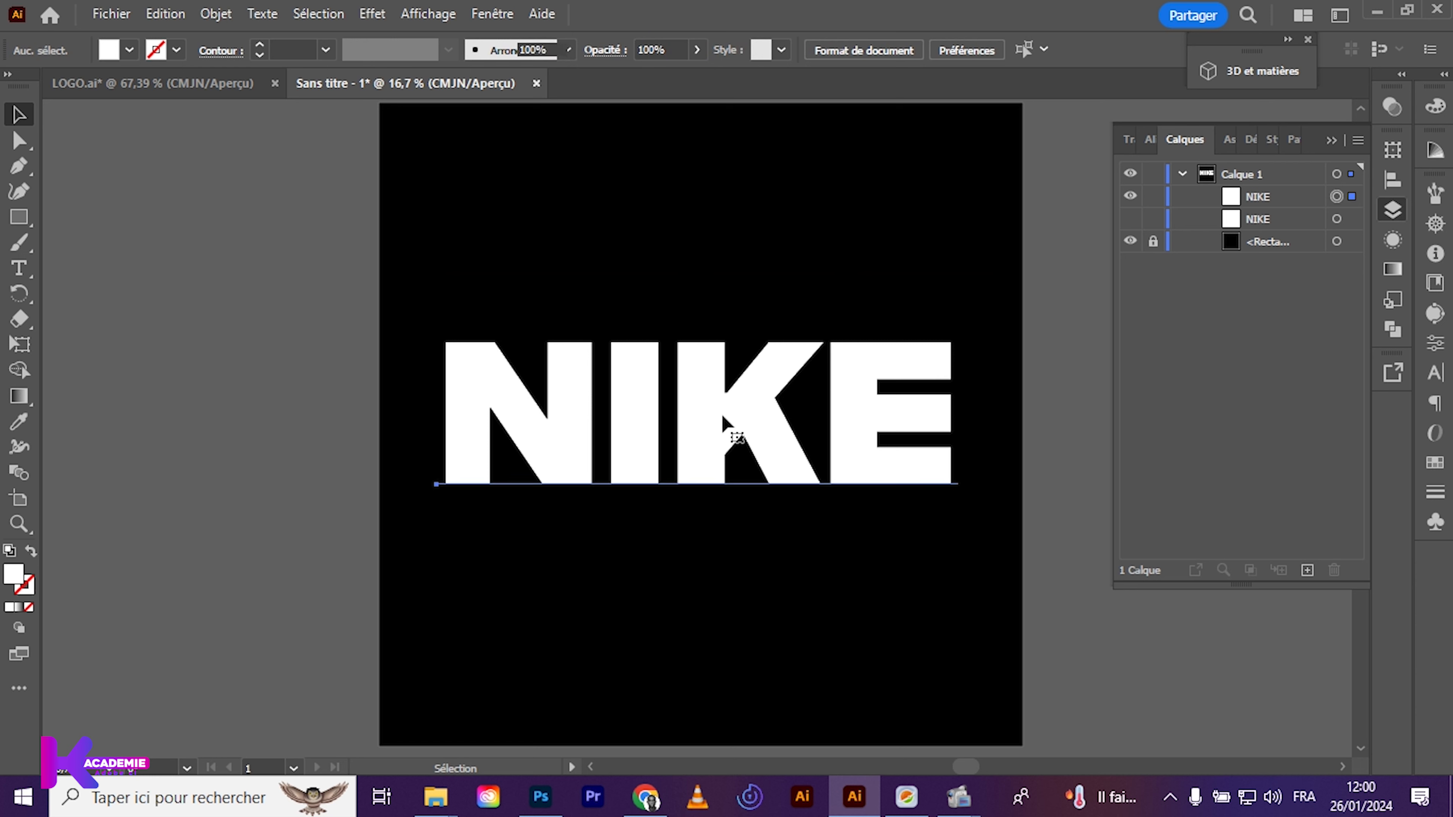
click(723, 418)
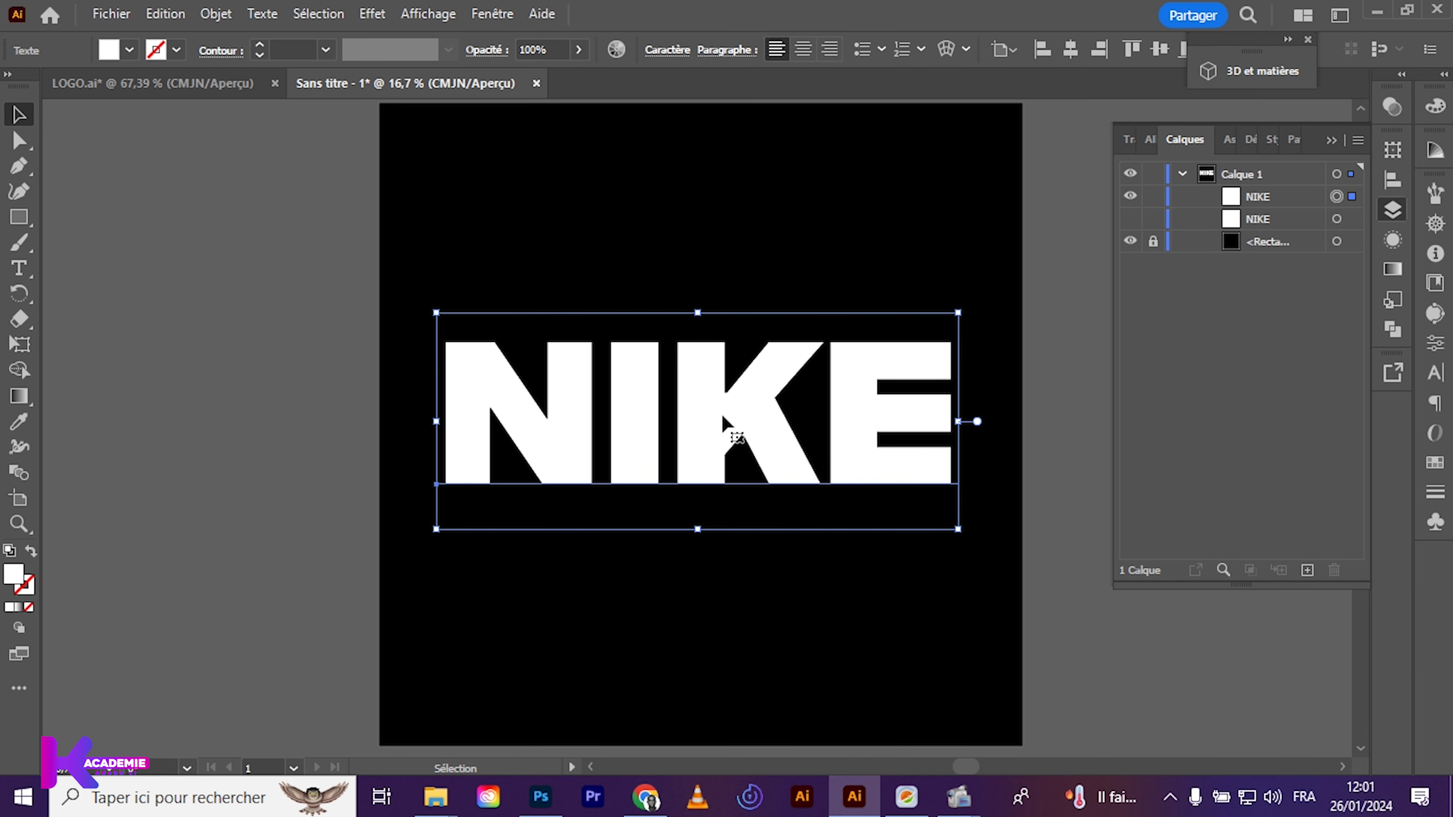
right_click(723, 417)
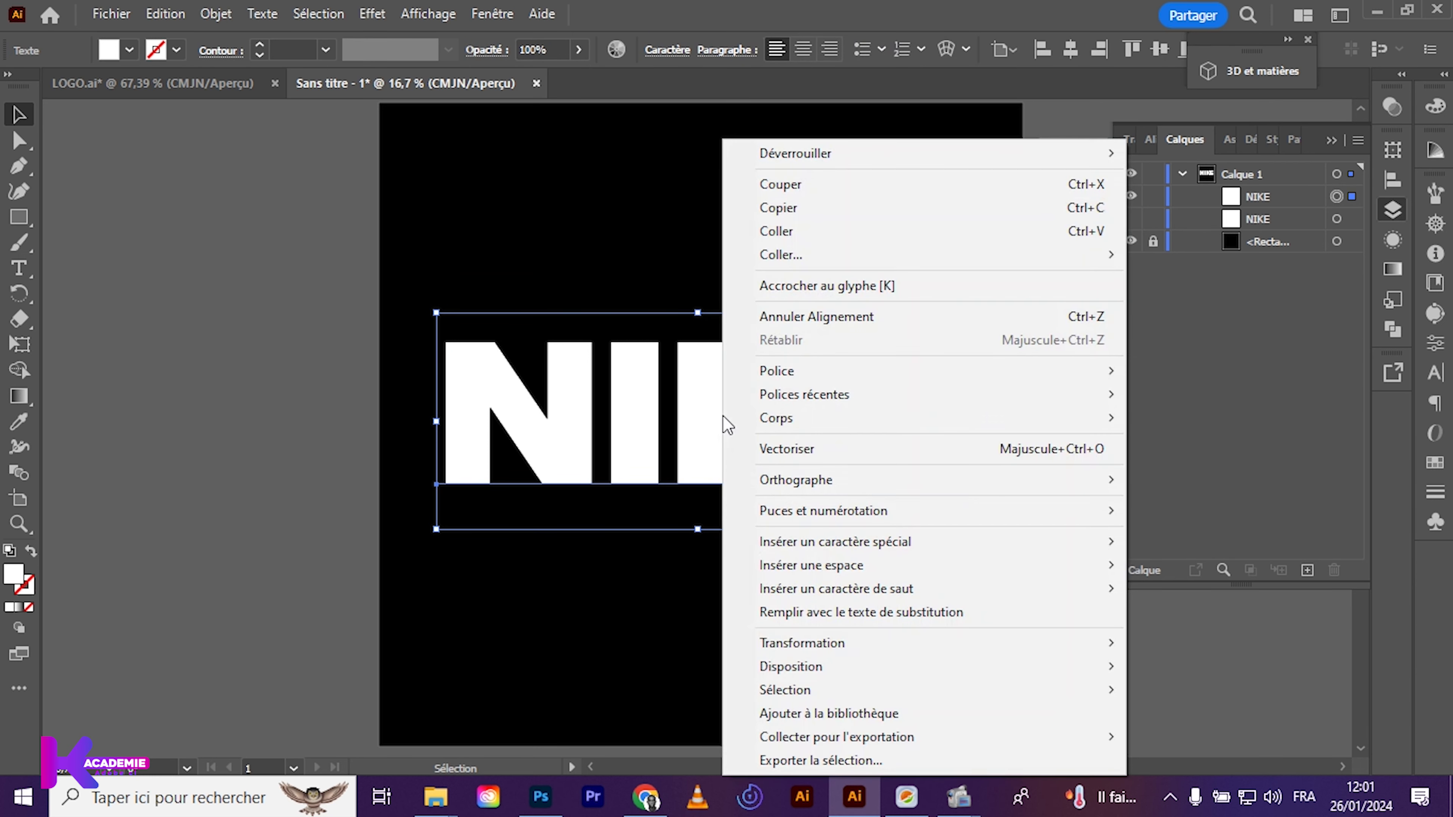
click(768, 445)
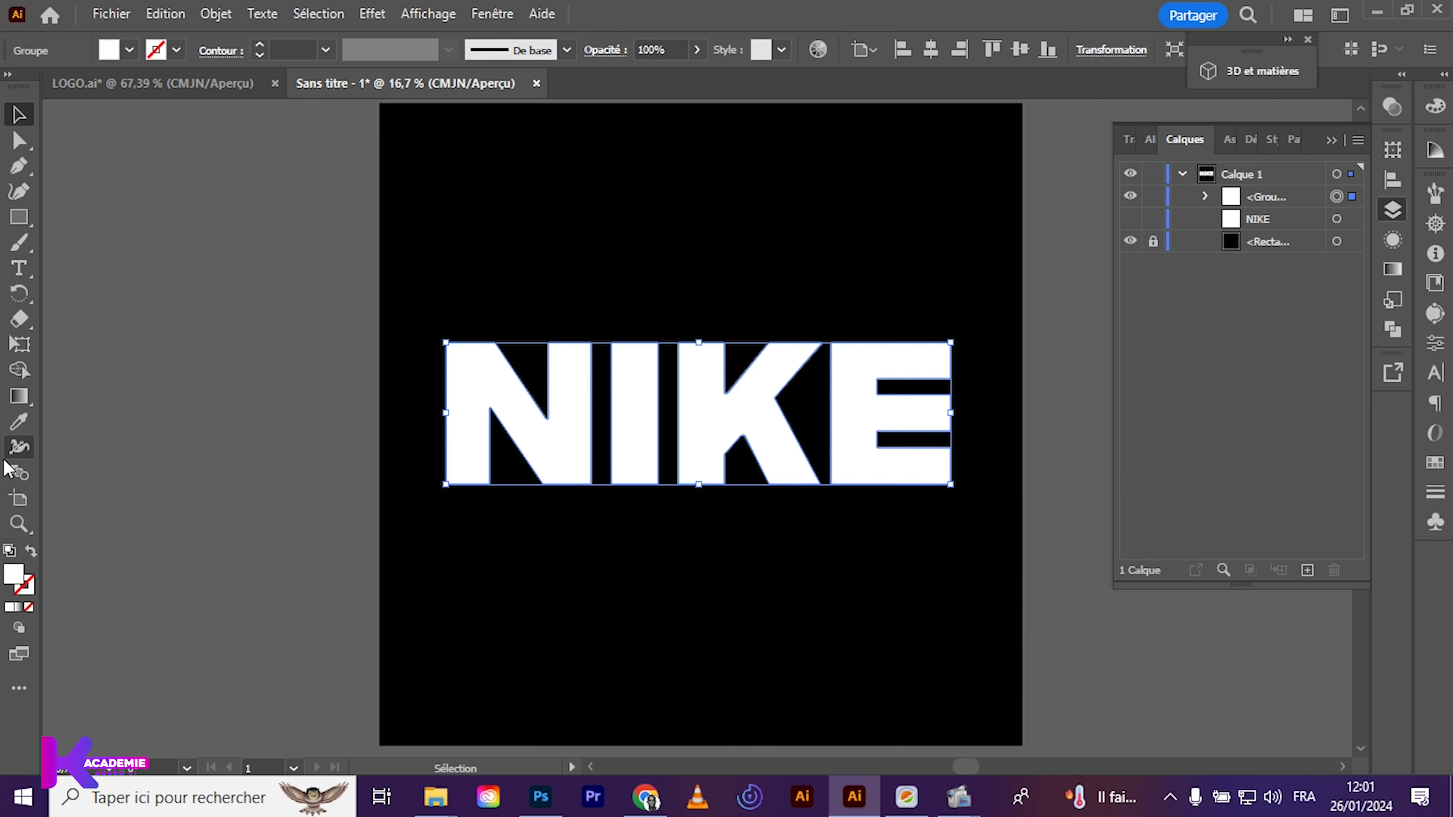
Swap the outlined NIKE's white fill to its stroke and set the stroke weight to 7 pt
click(31, 551)
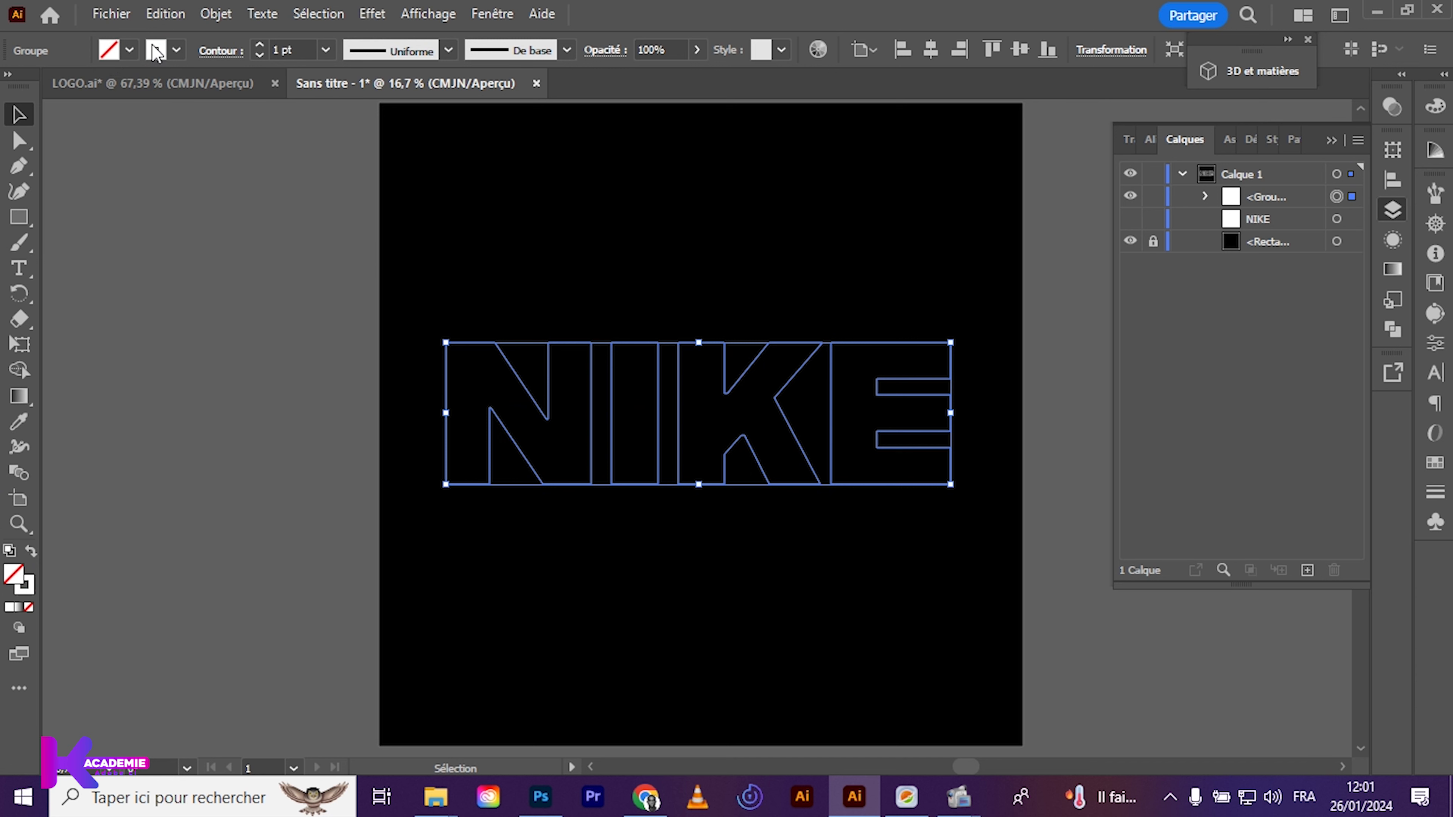
click(264, 45)
click(265, 45)
click(264, 45)
click(264, 45)
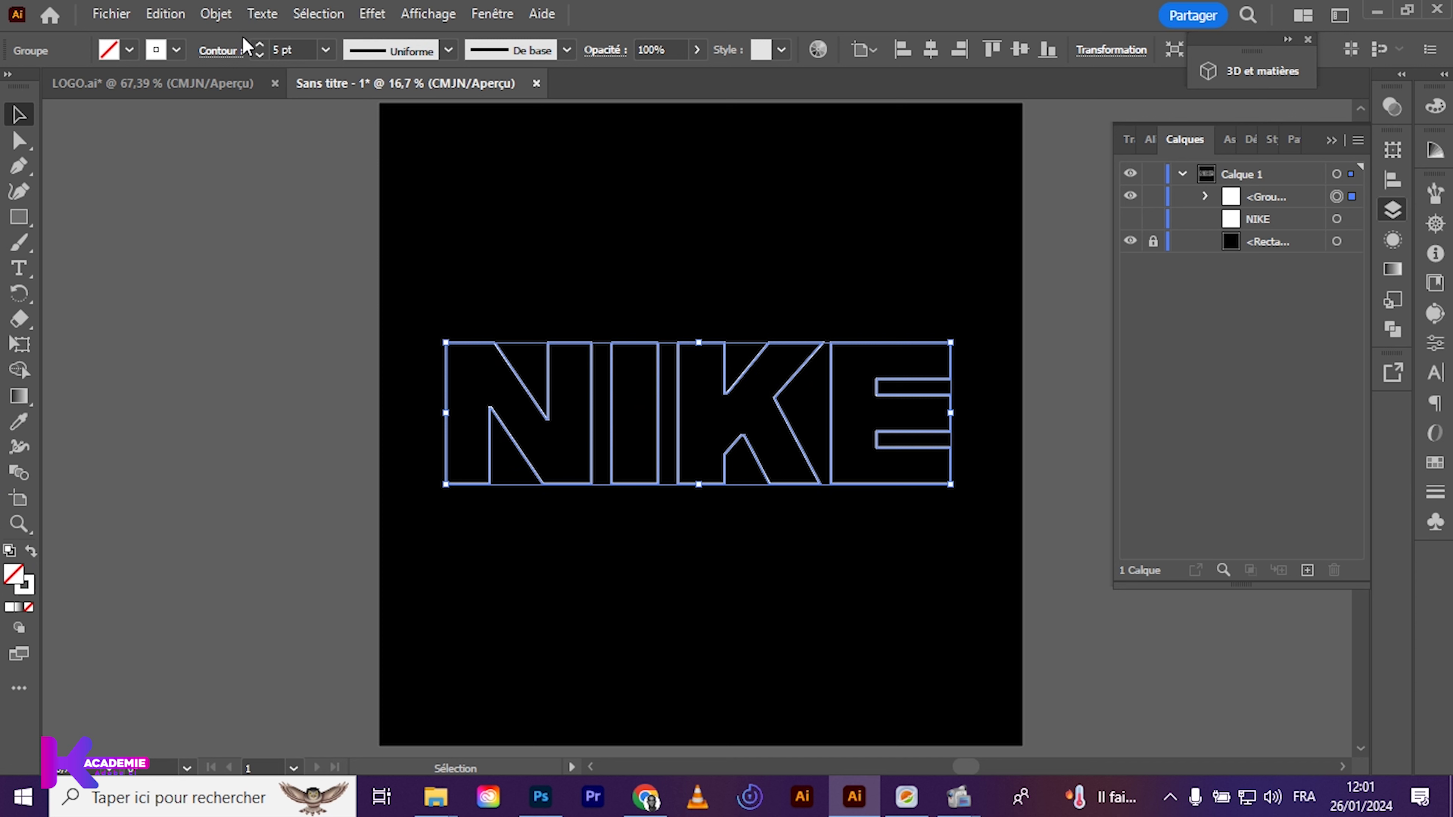
click(259, 44)
click(259, 45)
click(454, 188)
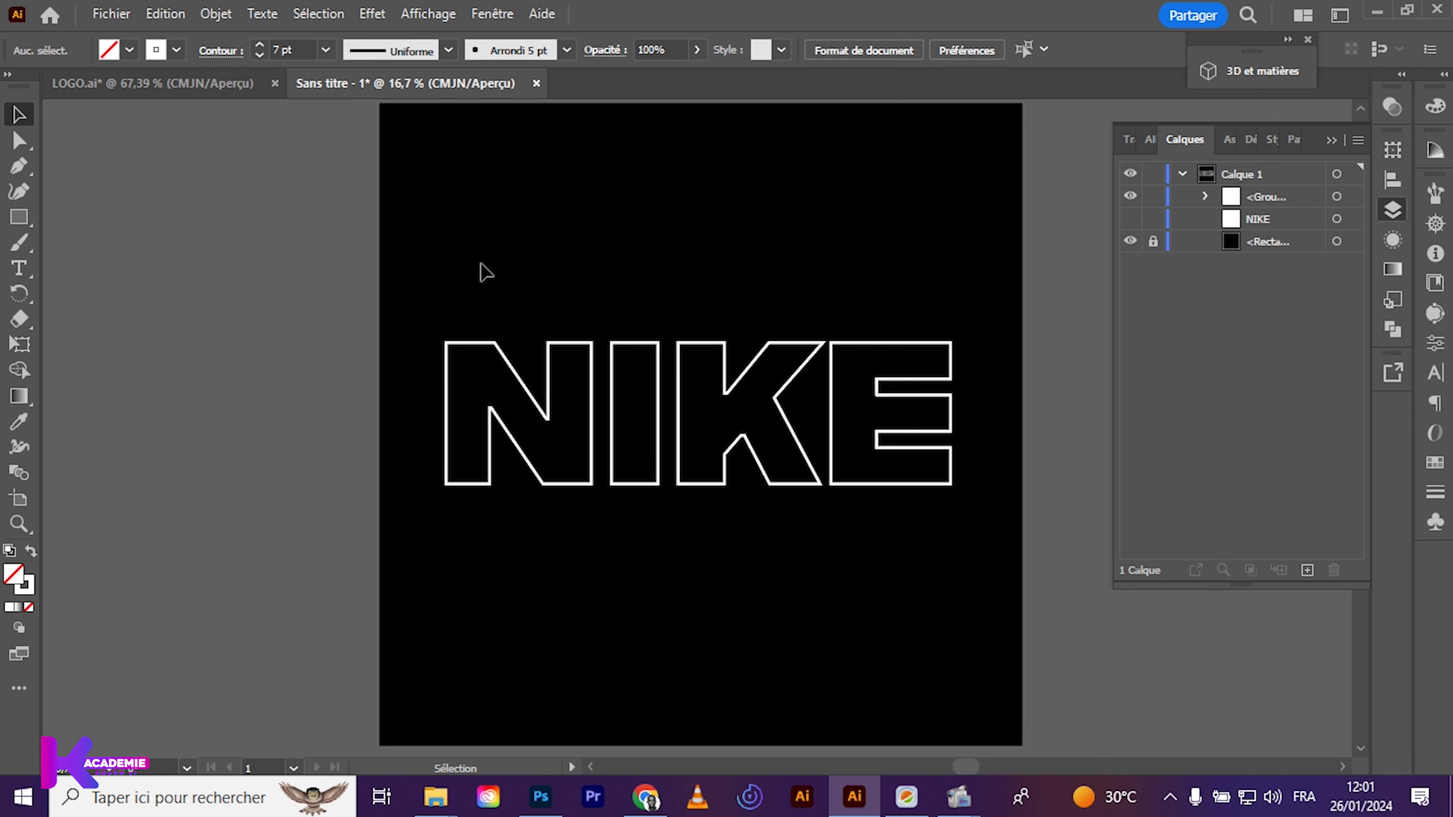
Set the NIKE outline's stroke weight to 9 pt
drag(496, 313, 558, 381)
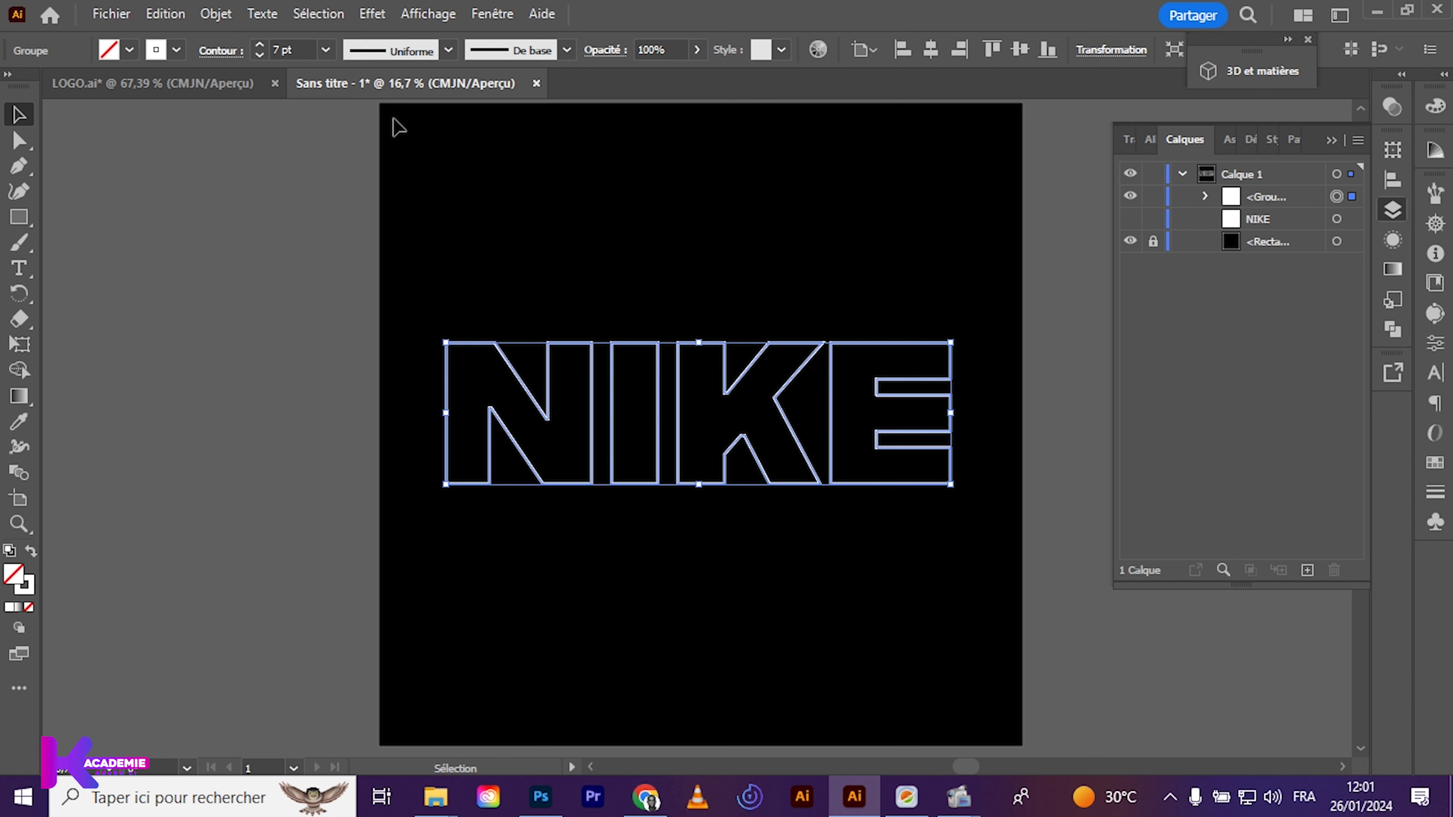
click(263, 44)
click(628, 265)
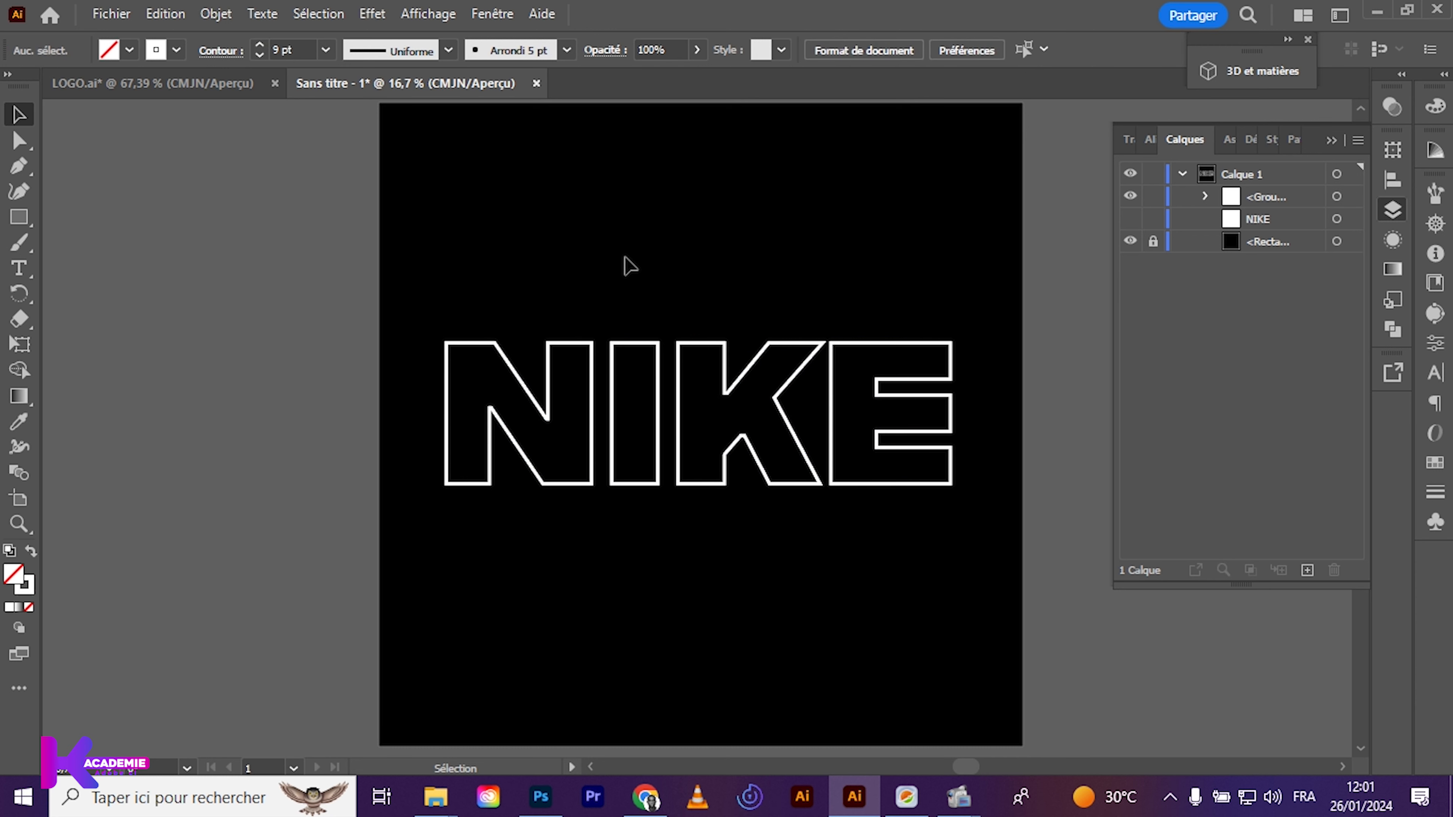
drag(498, 260, 656, 400)
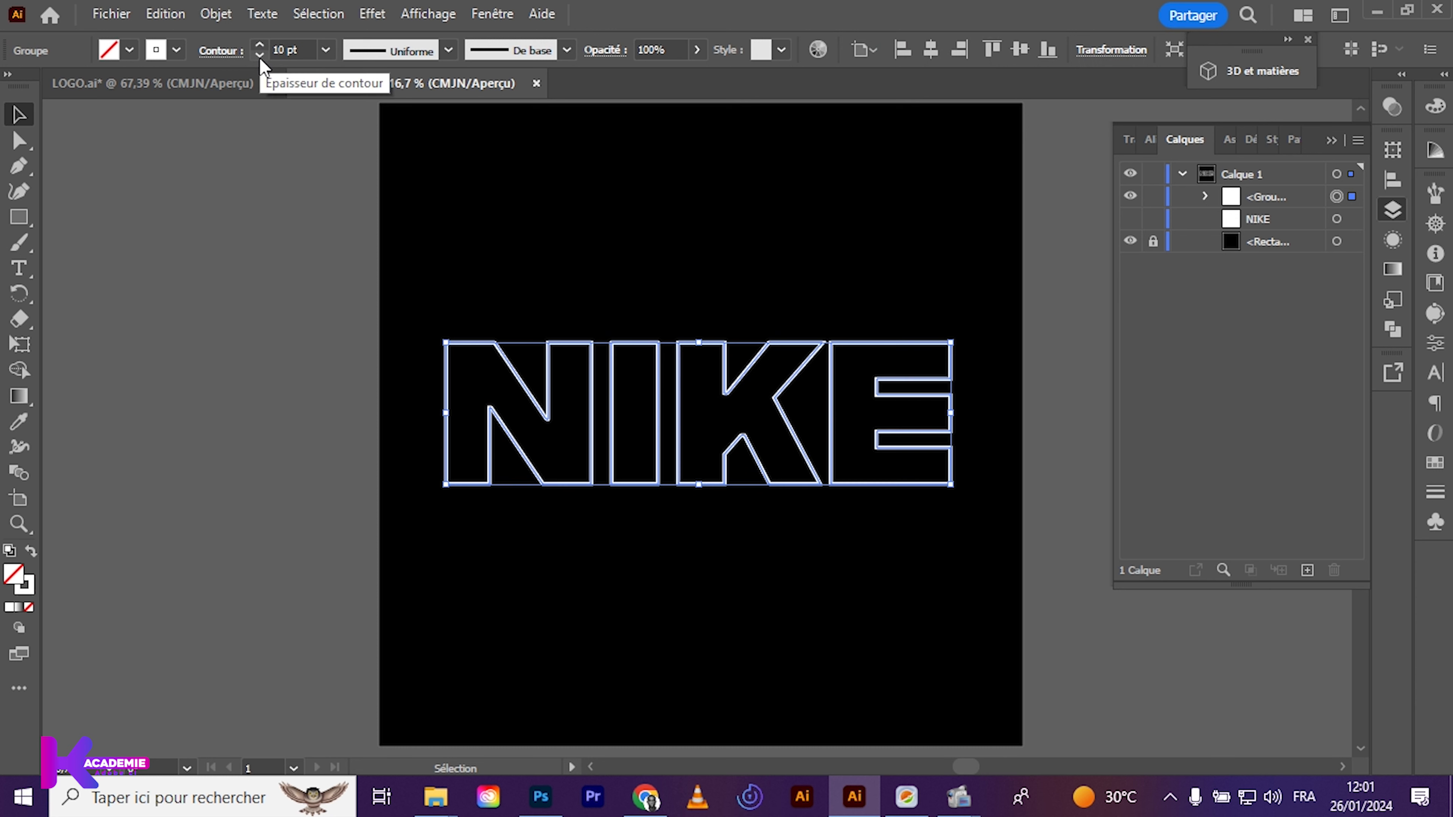
click(488, 192)
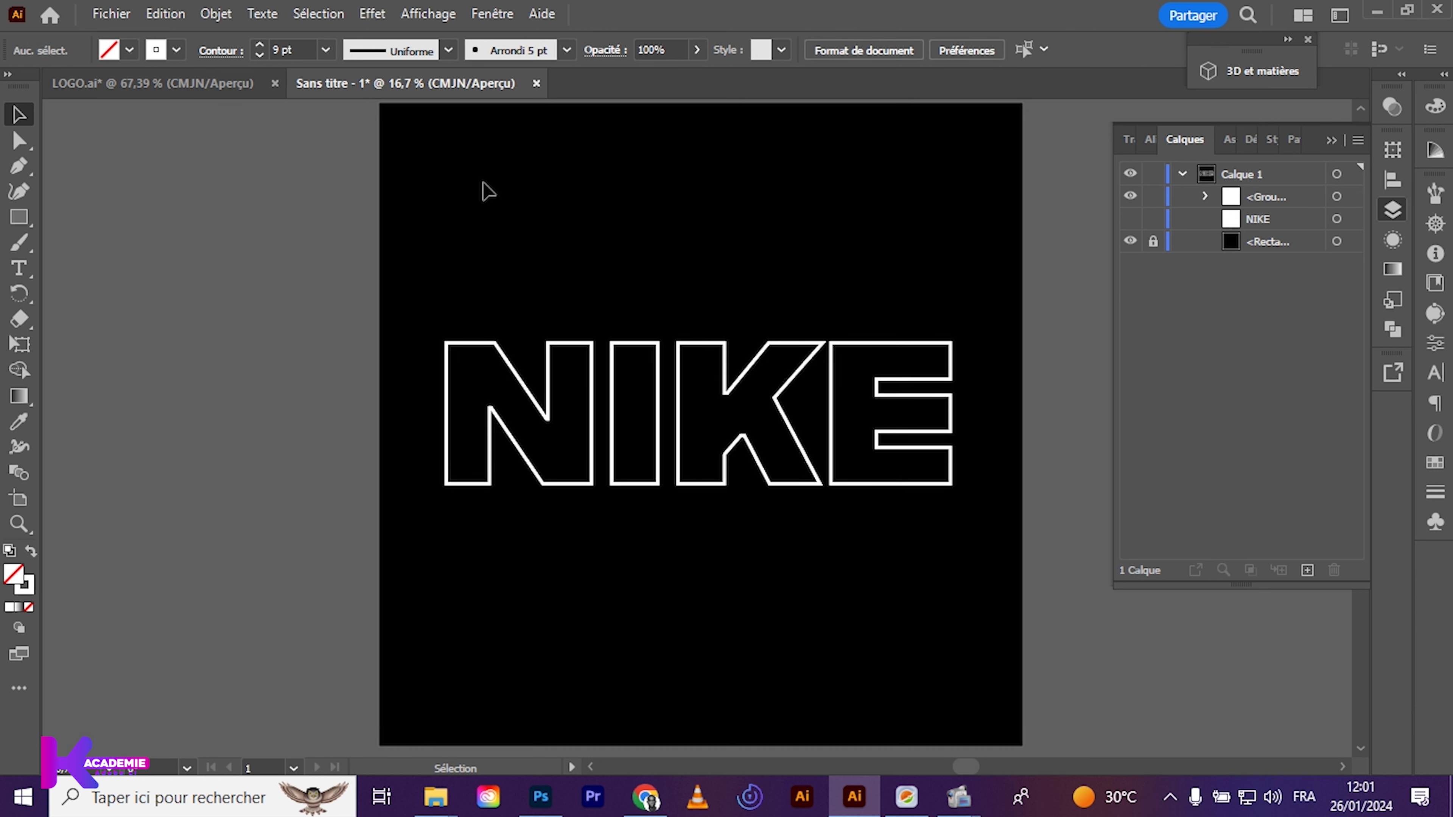
Move the outlined NIKE group up on the artboard, duplicate it in the layers and hide the upper copy
drag(597, 305, 677, 352)
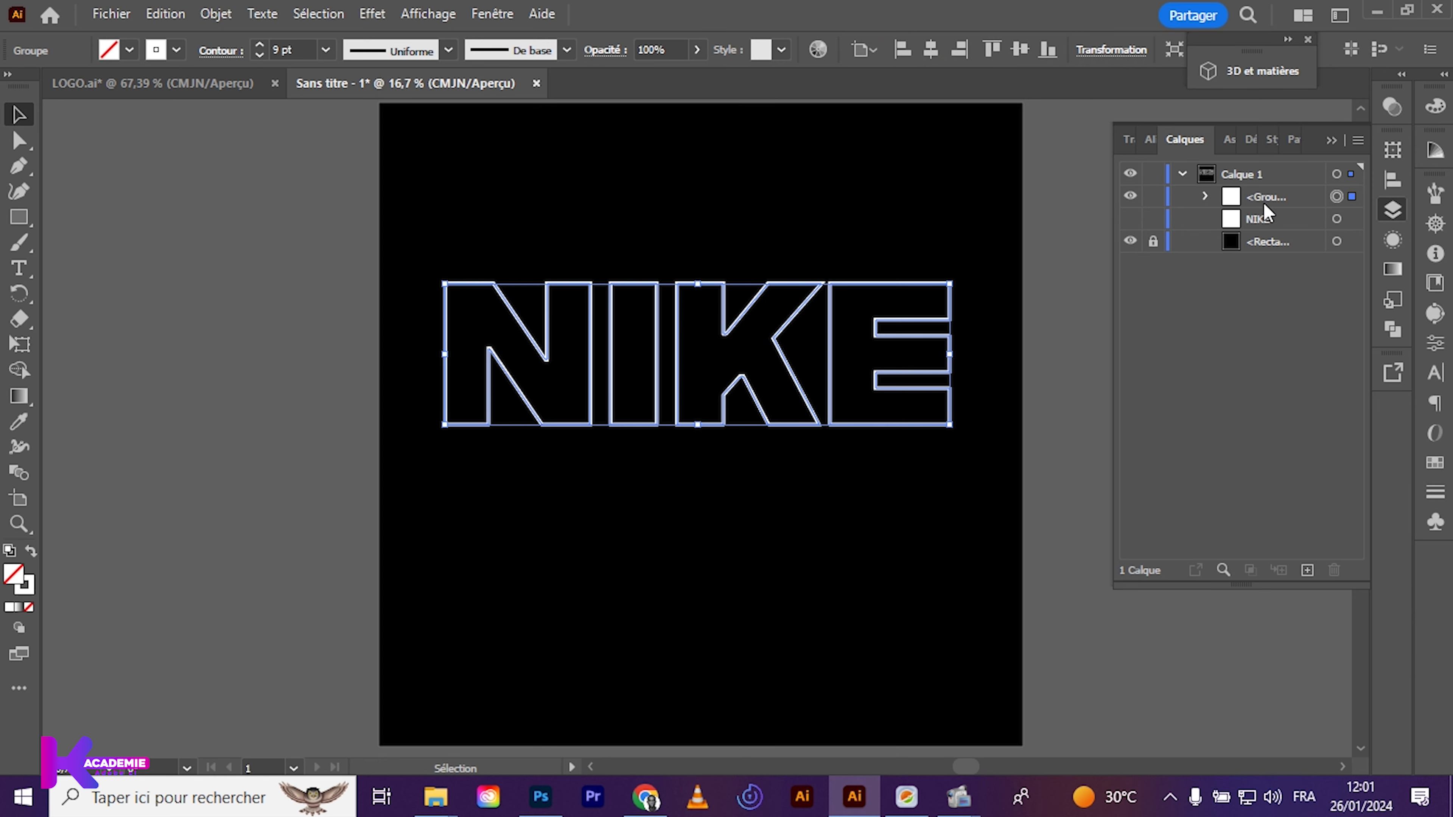
click(1298, 198)
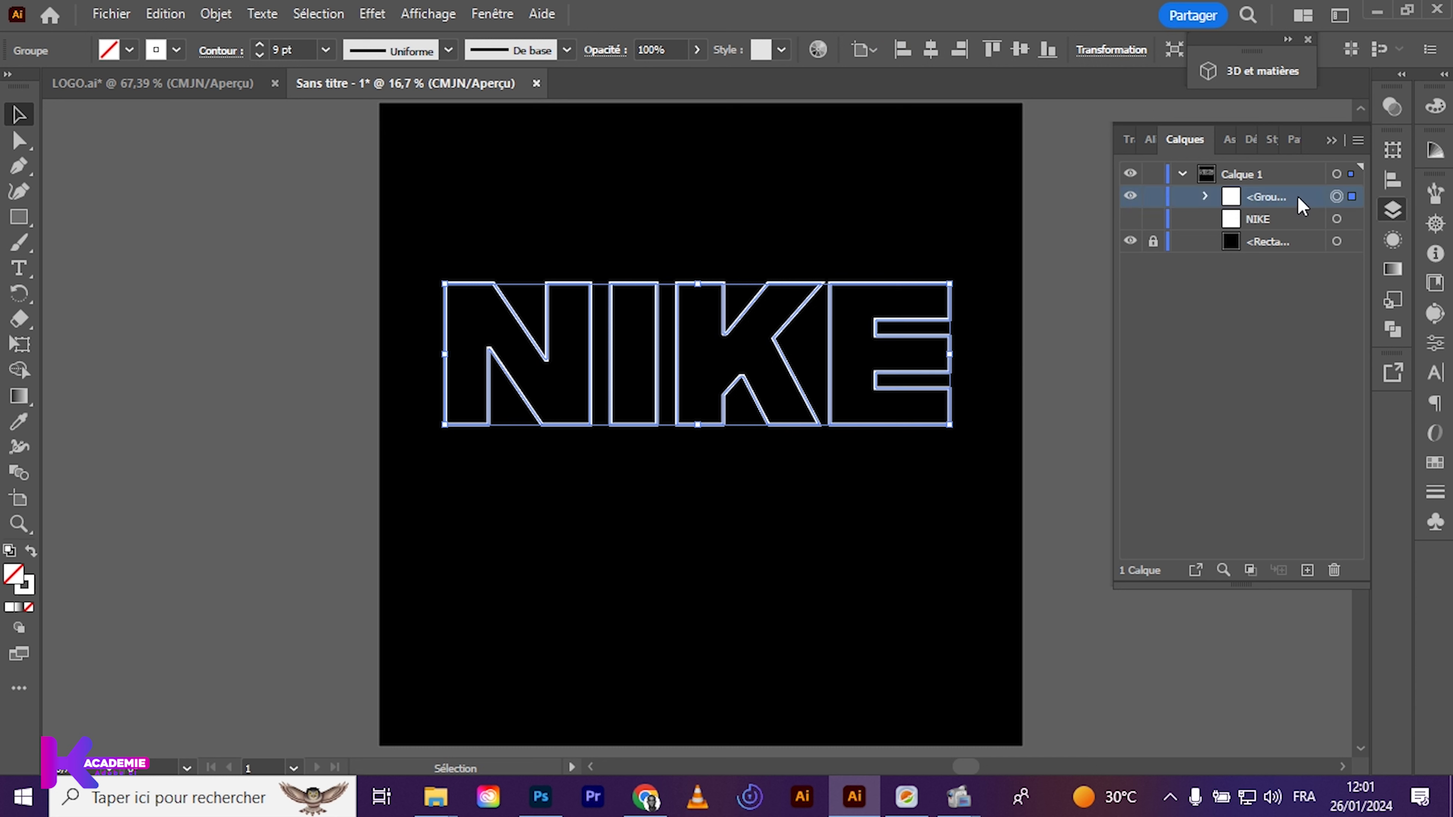
drag(1303, 205, 1305, 575)
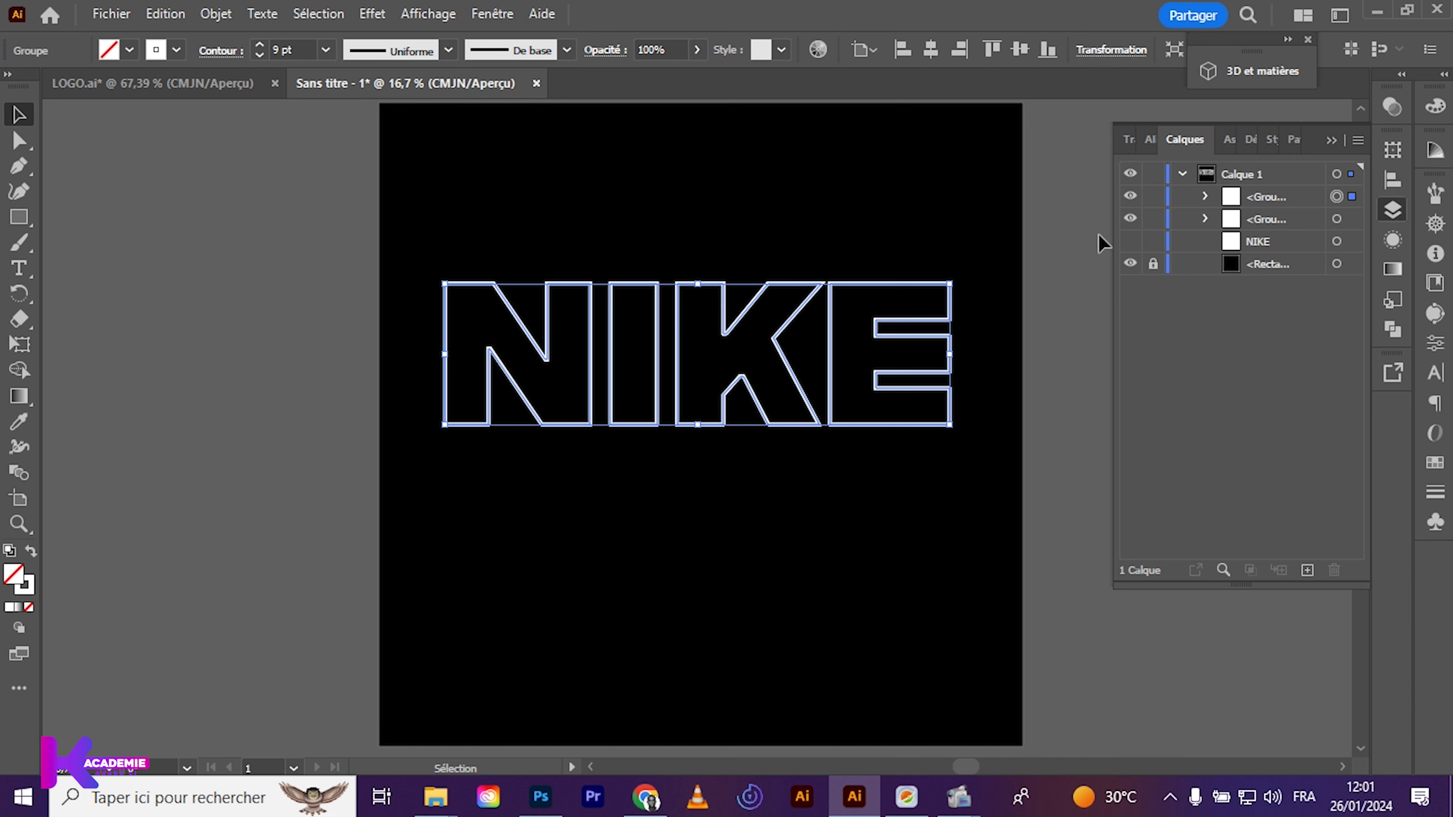
click(725, 323)
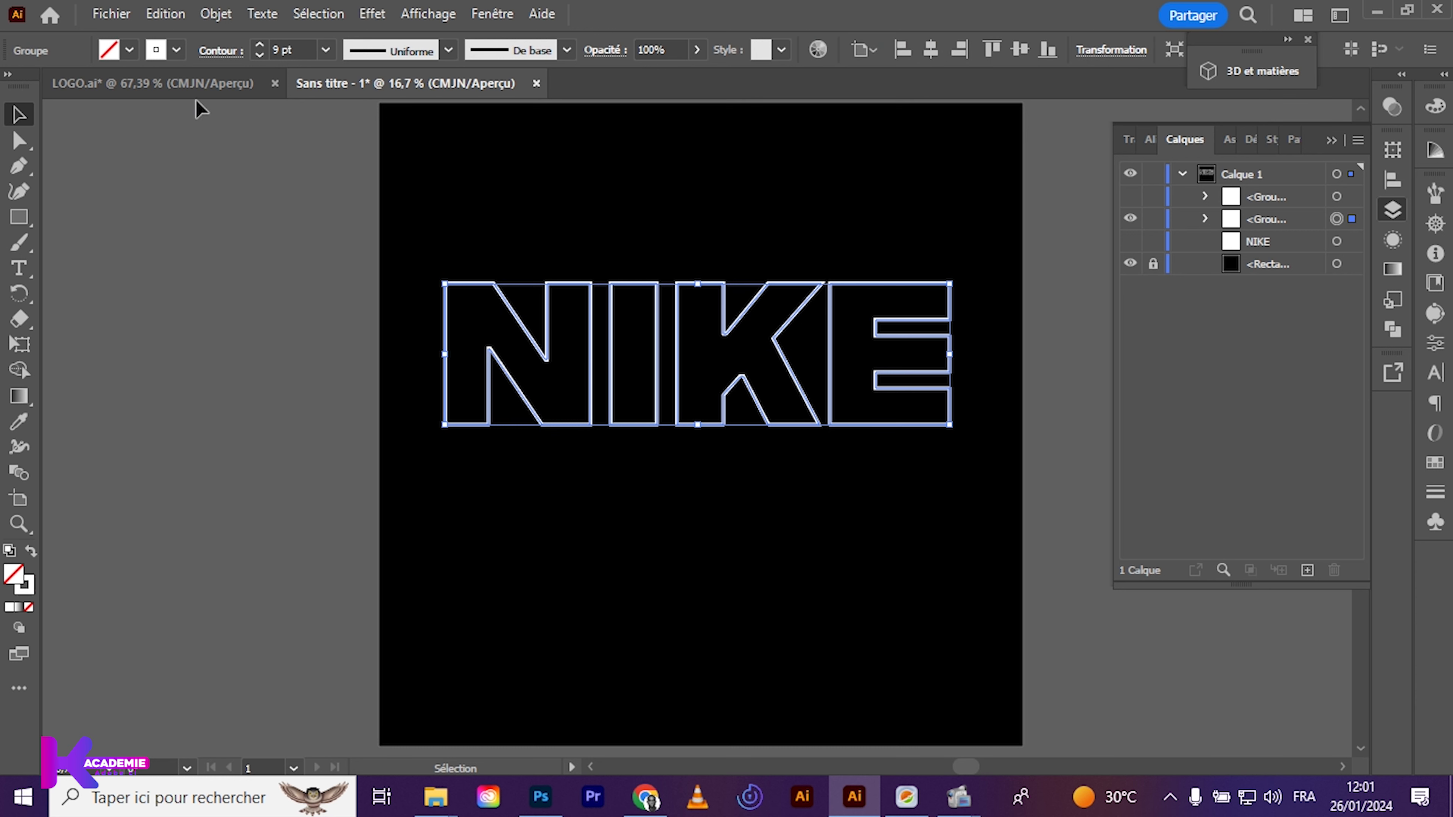
Examine the finished slanted NIKE design in the LOGO.ai document and return to the untitled document
click(201, 85)
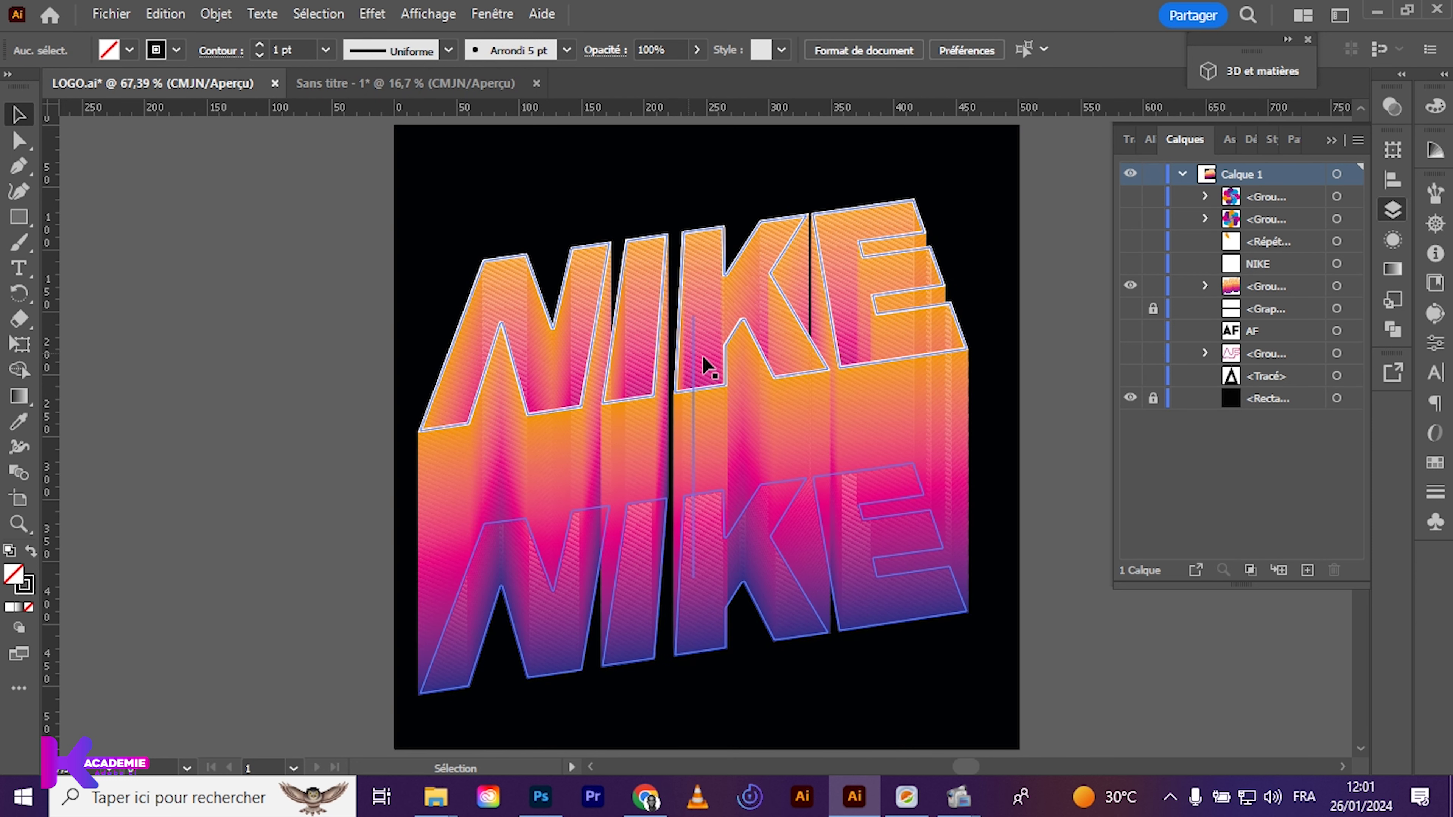
click(1130, 286)
click(423, 87)
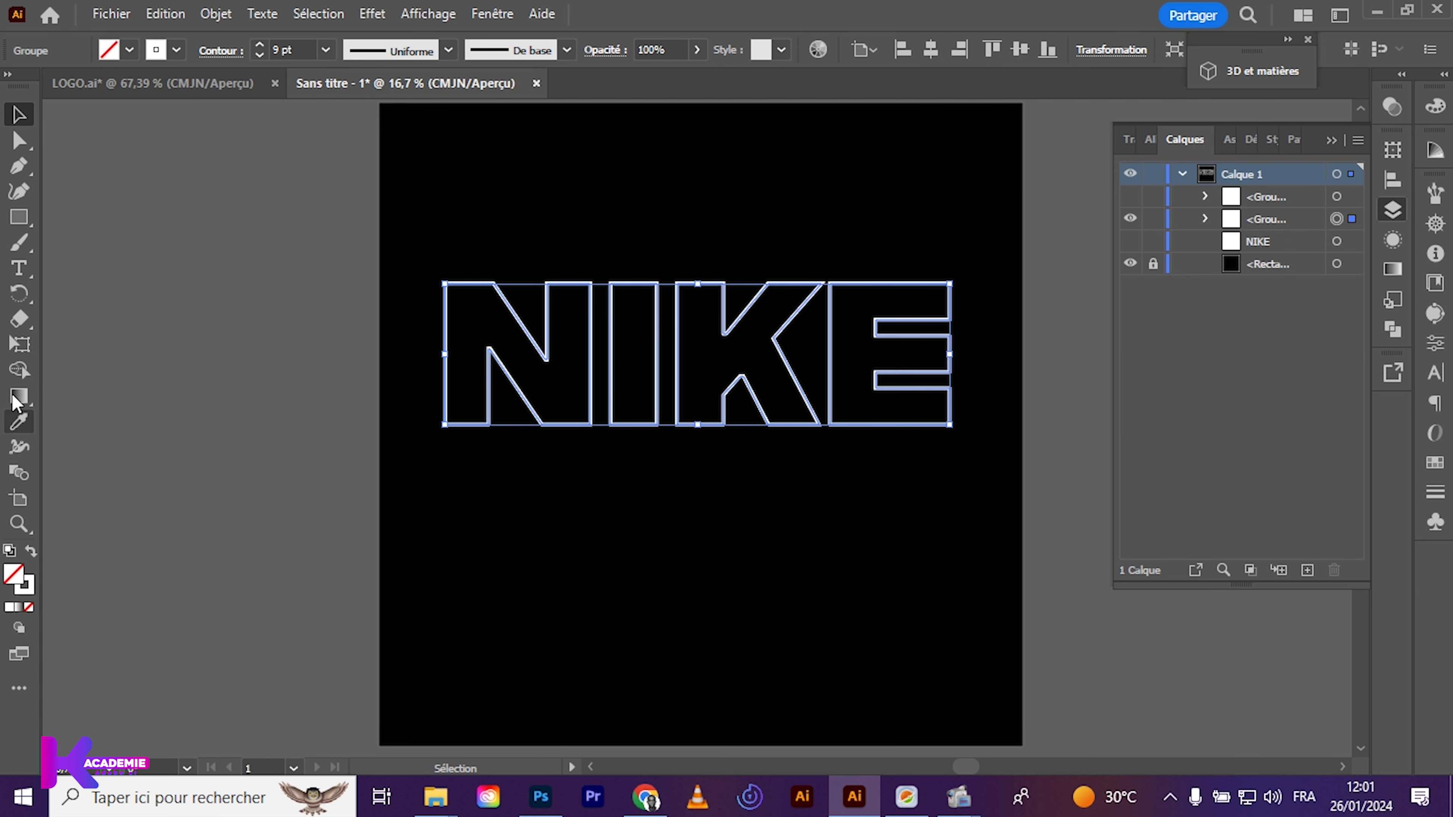
Draw a line rising about 6° across the artboard through the base of the NIKE letters and place a parallel copy above them
drag(21, 226, 63, 320)
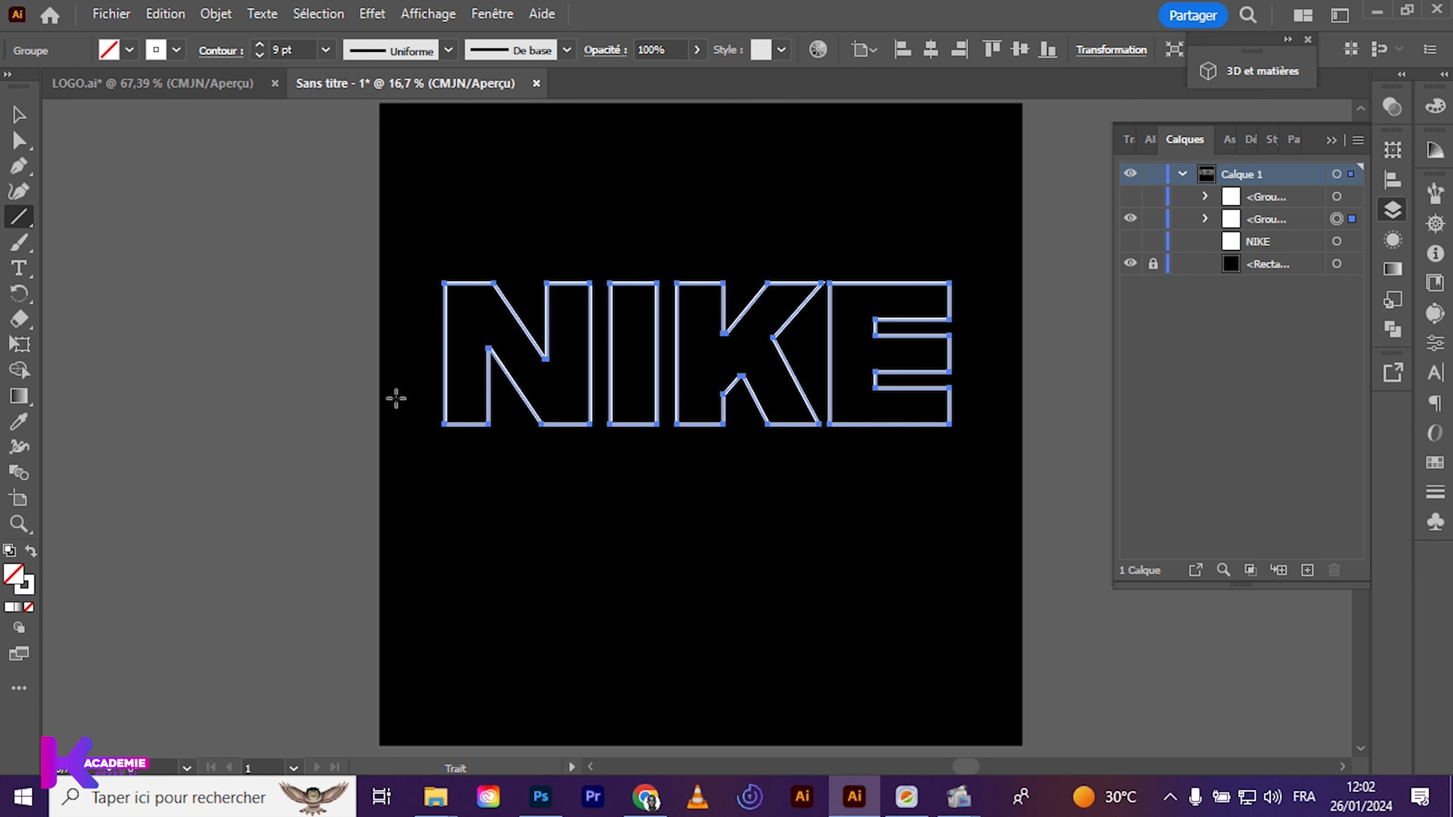
drag(375, 460, 1029, 389)
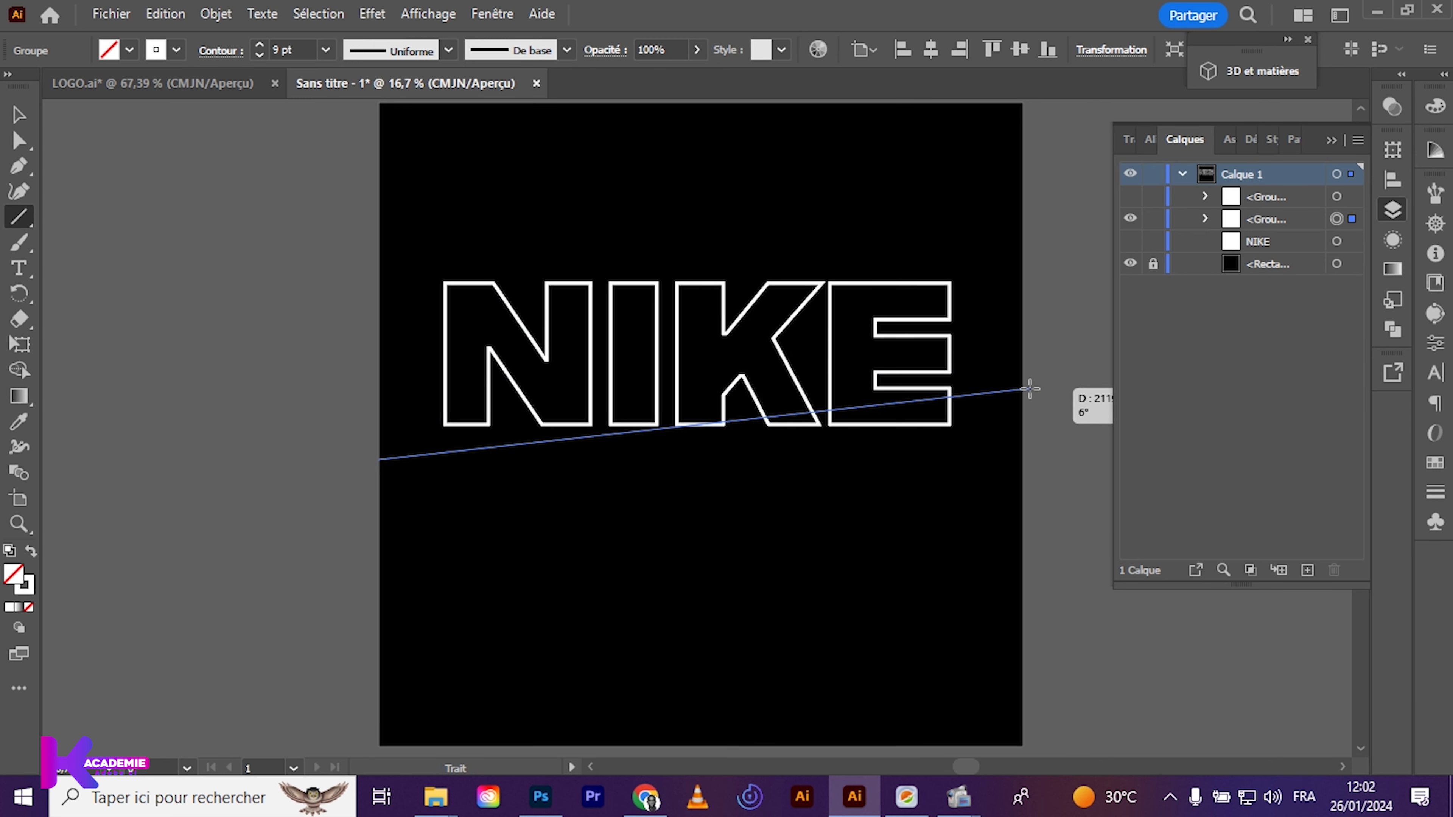
drag(1030, 388, 1029, 388)
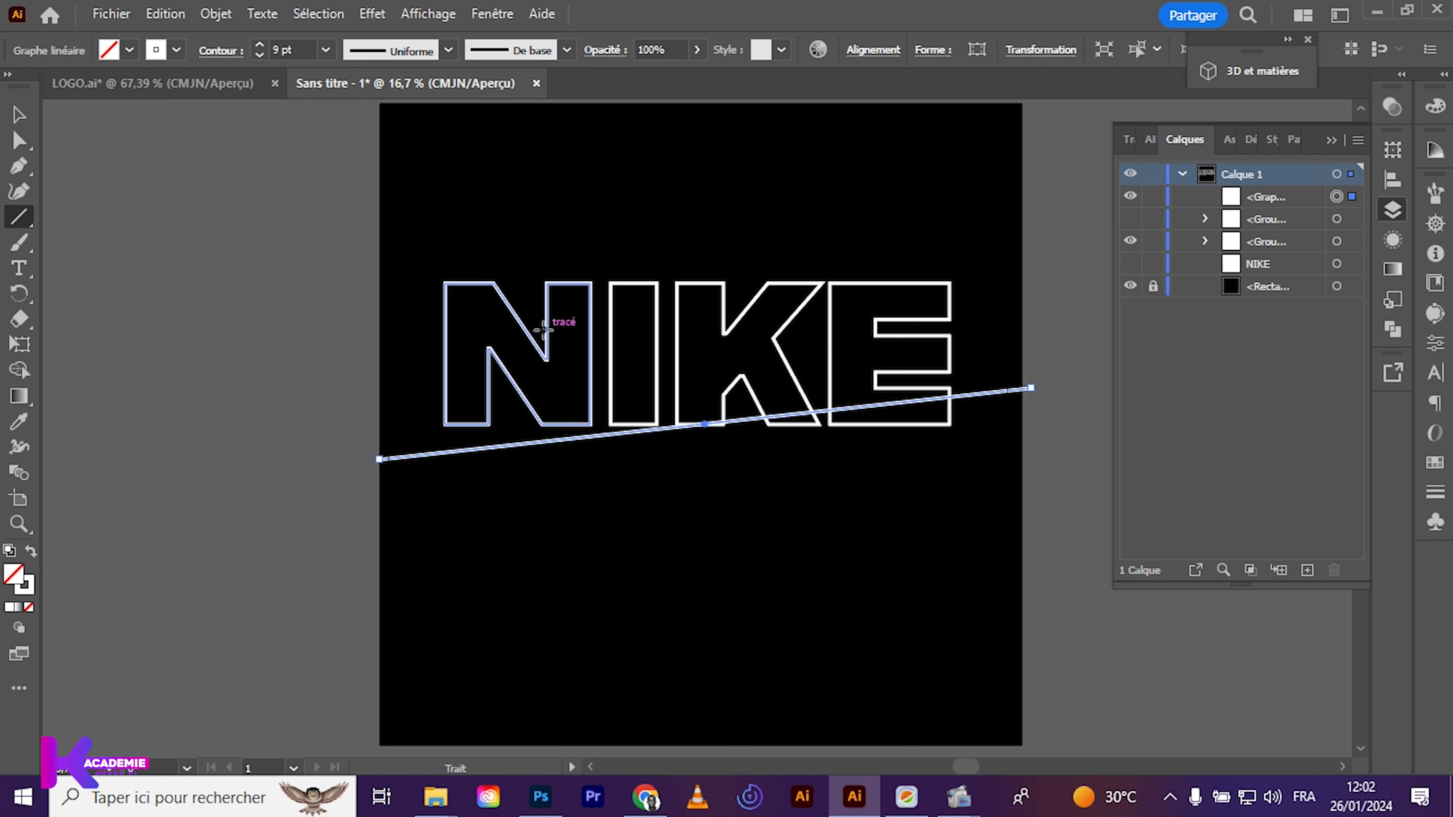
key(v)
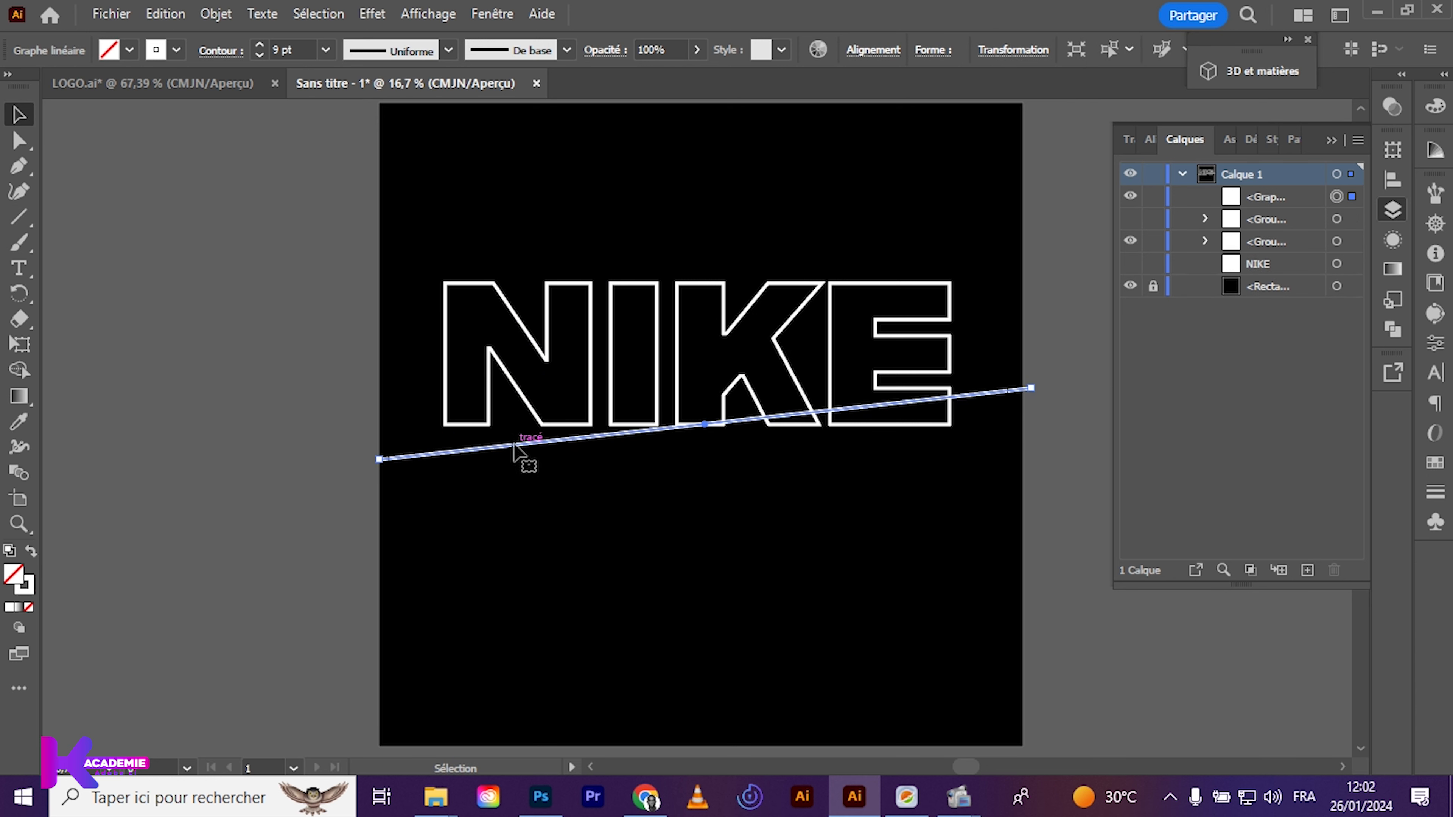
drag(514, 446, 481, 266)
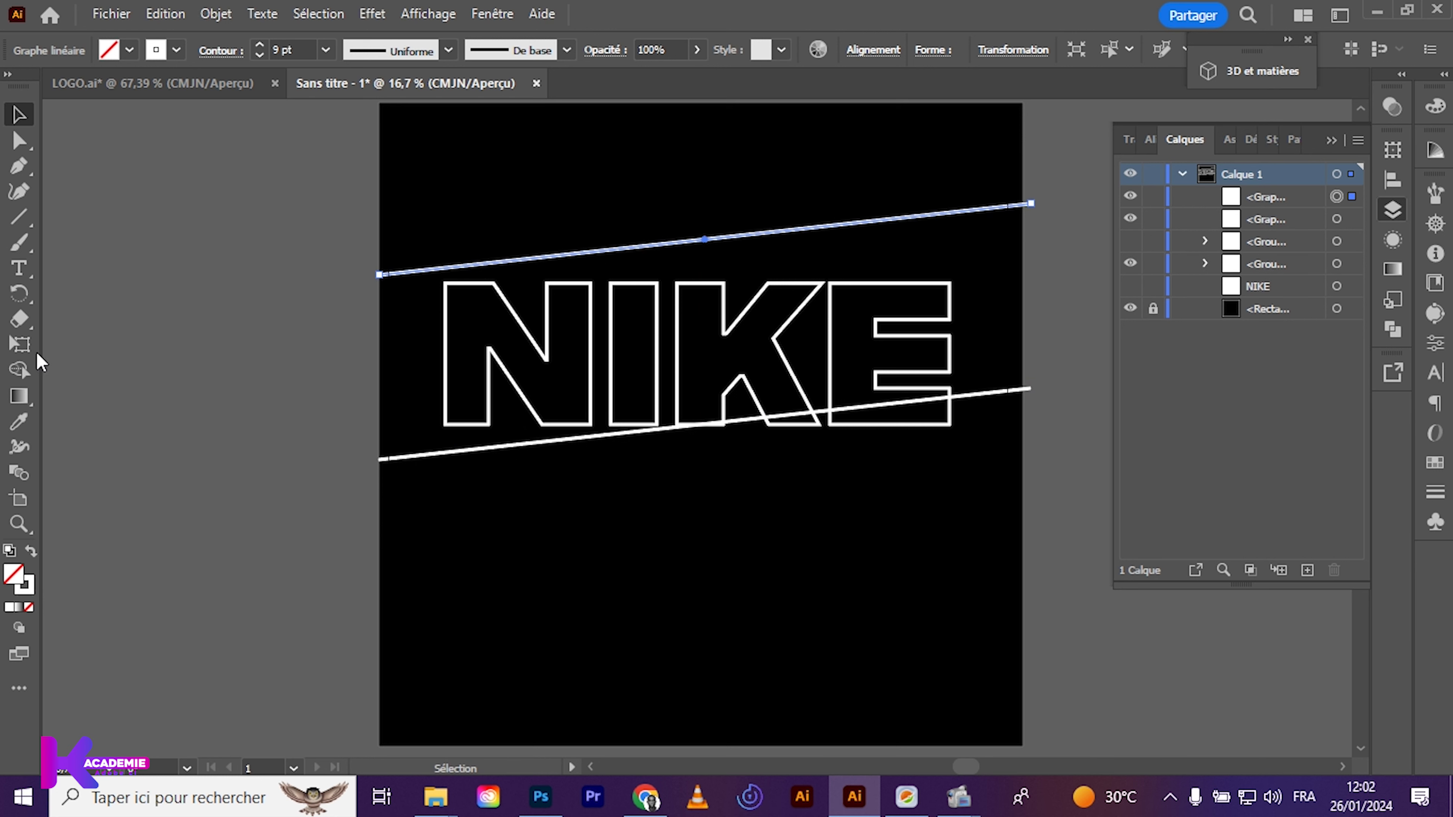
click(23, 350)
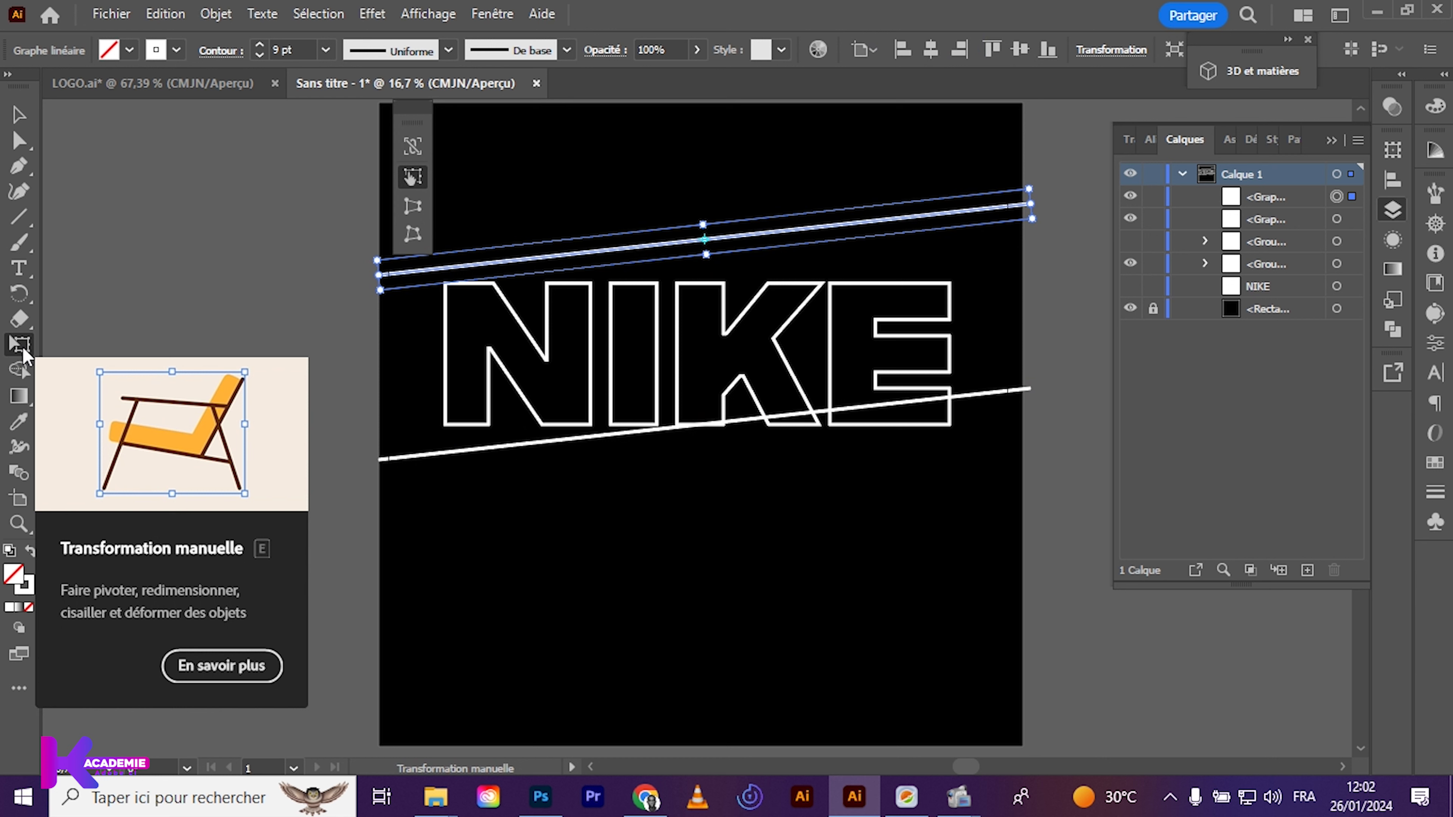
click(413, 235)
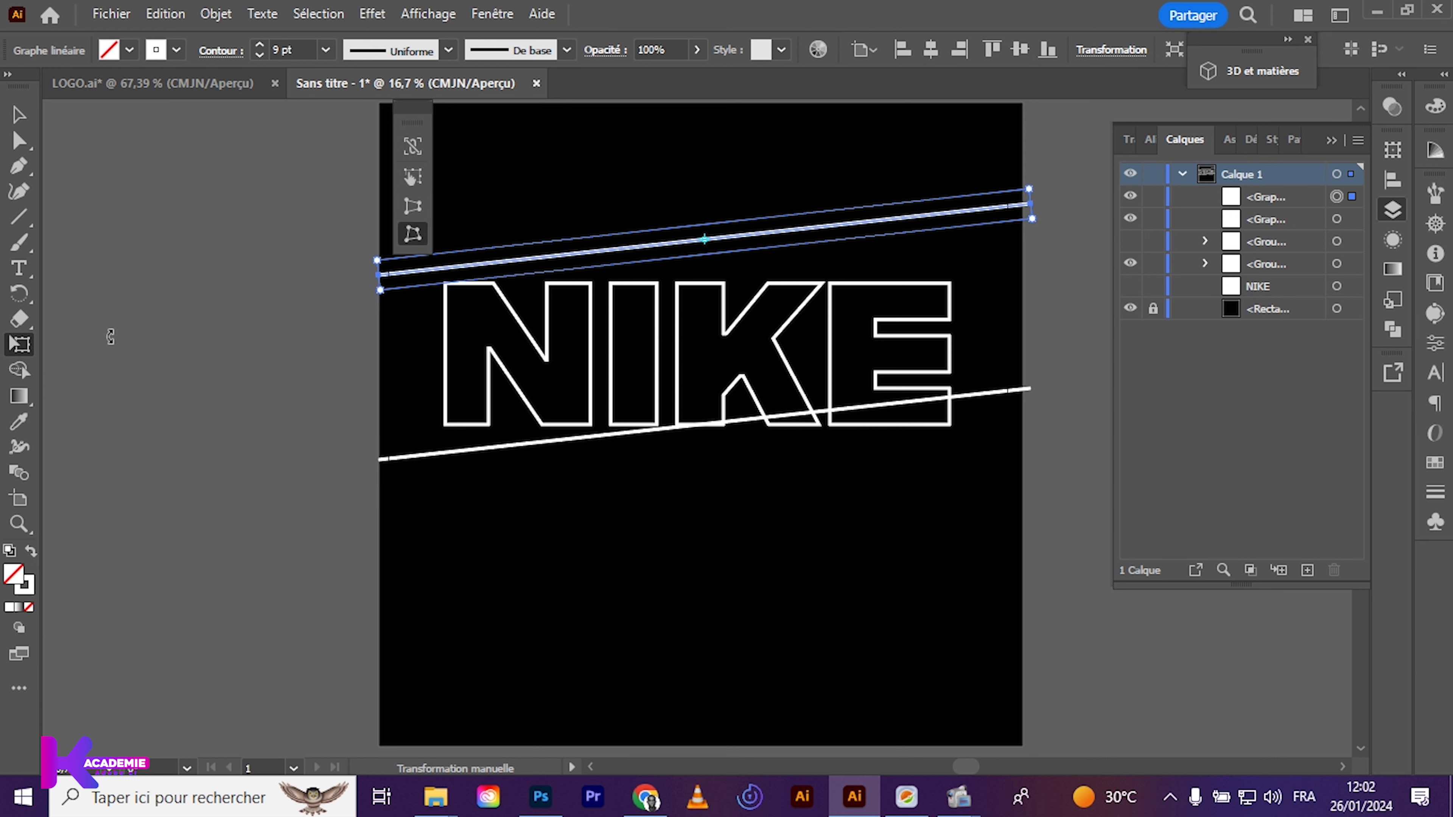
click(19, 115)
click(537, 344)
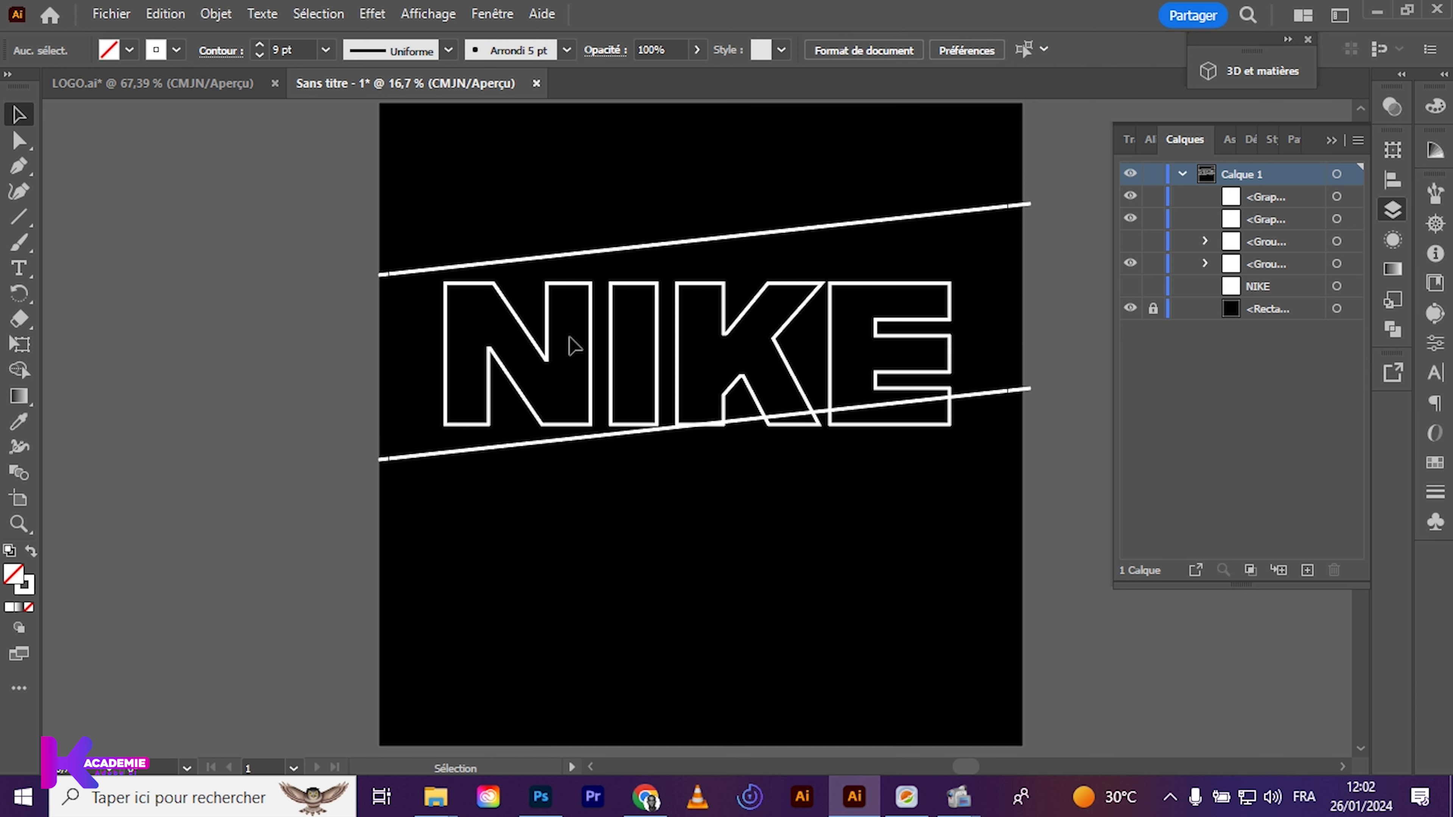
Free-distort the outlined NIKE group by its four corners so it fits between the two slanted guide lines
click(589, 338)
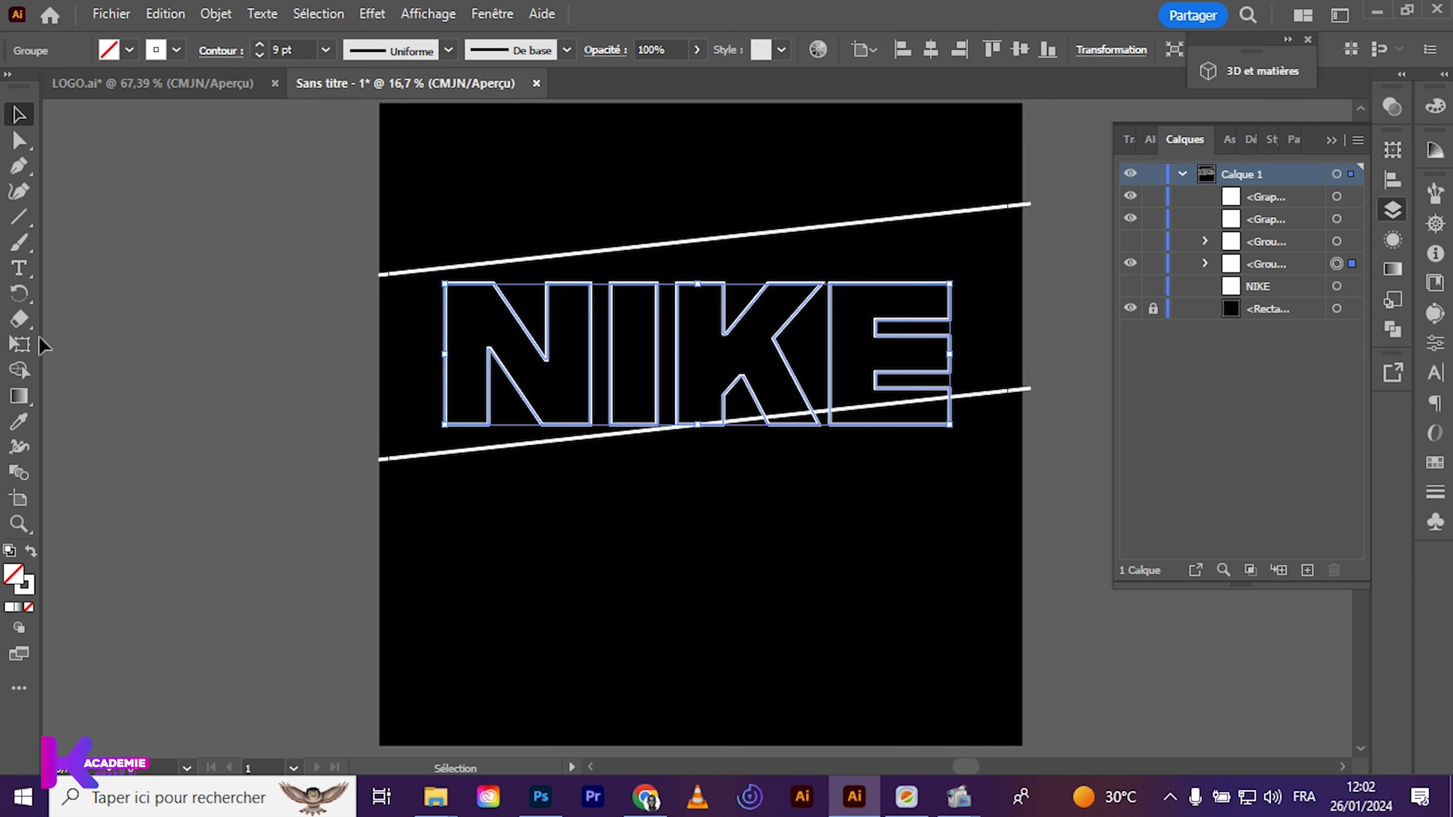
click(19, 345)
click(416, 239)
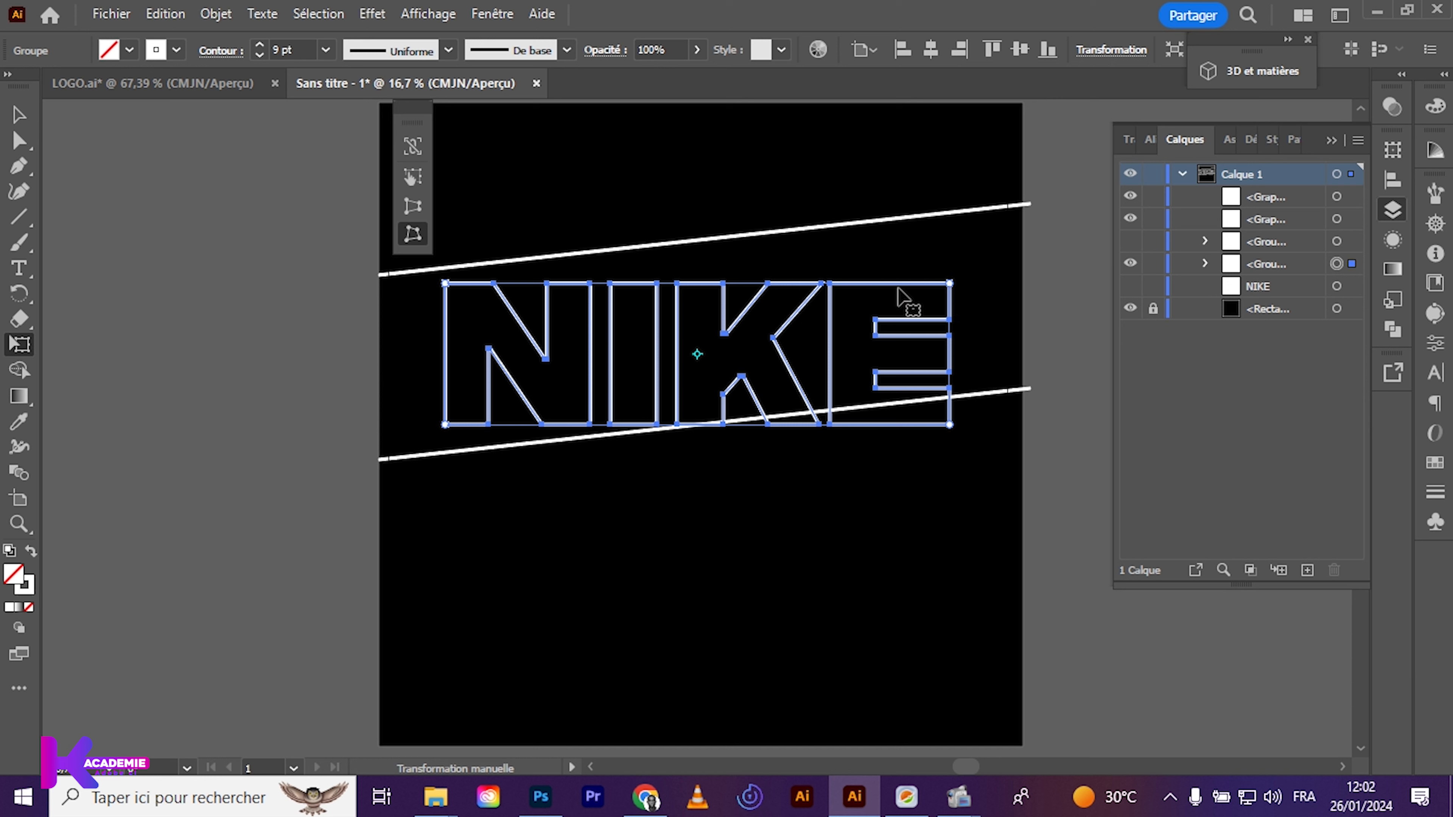
drag(951, 282, 941, 214)
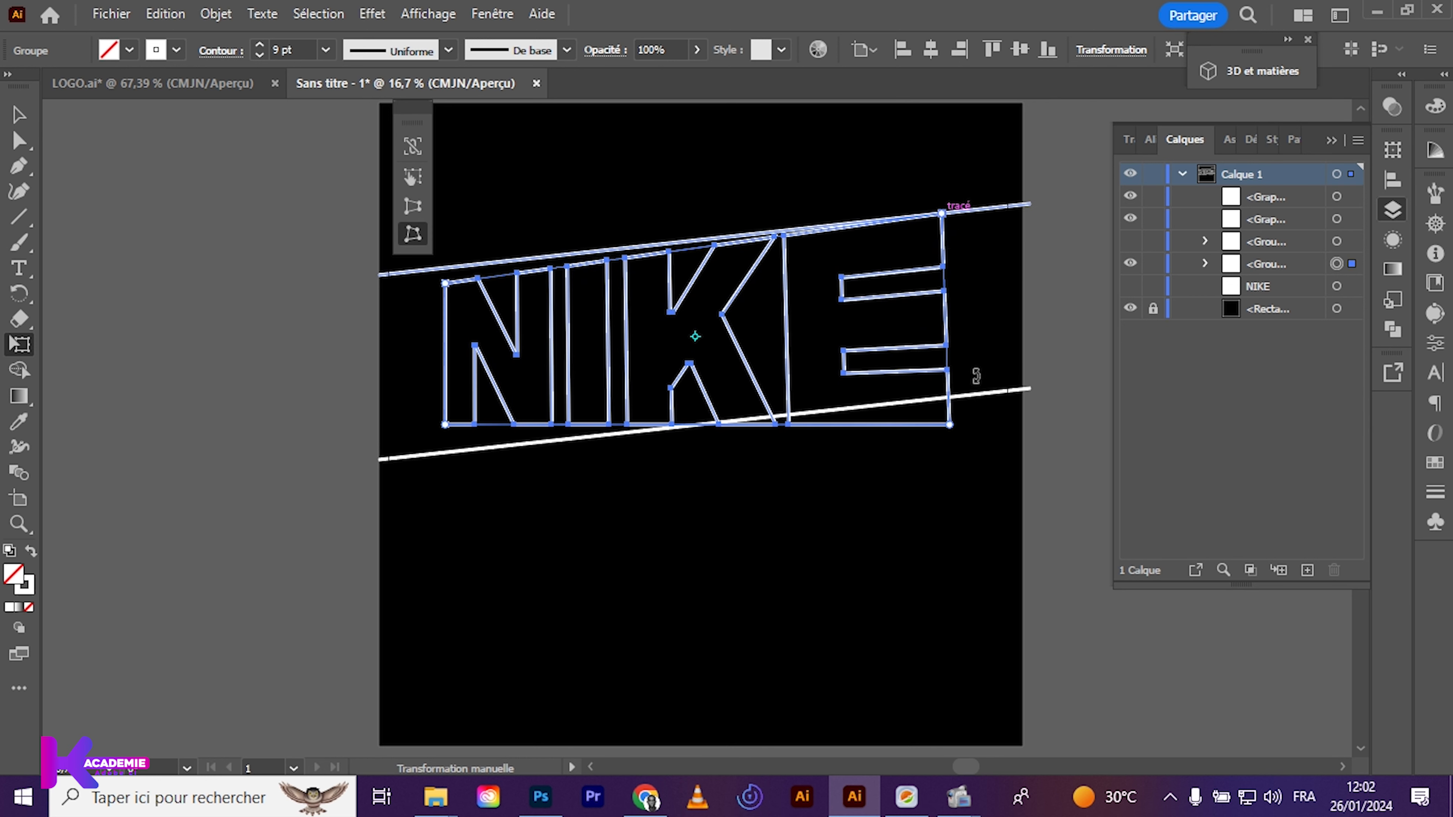
drag(949, 425, 957, 397)
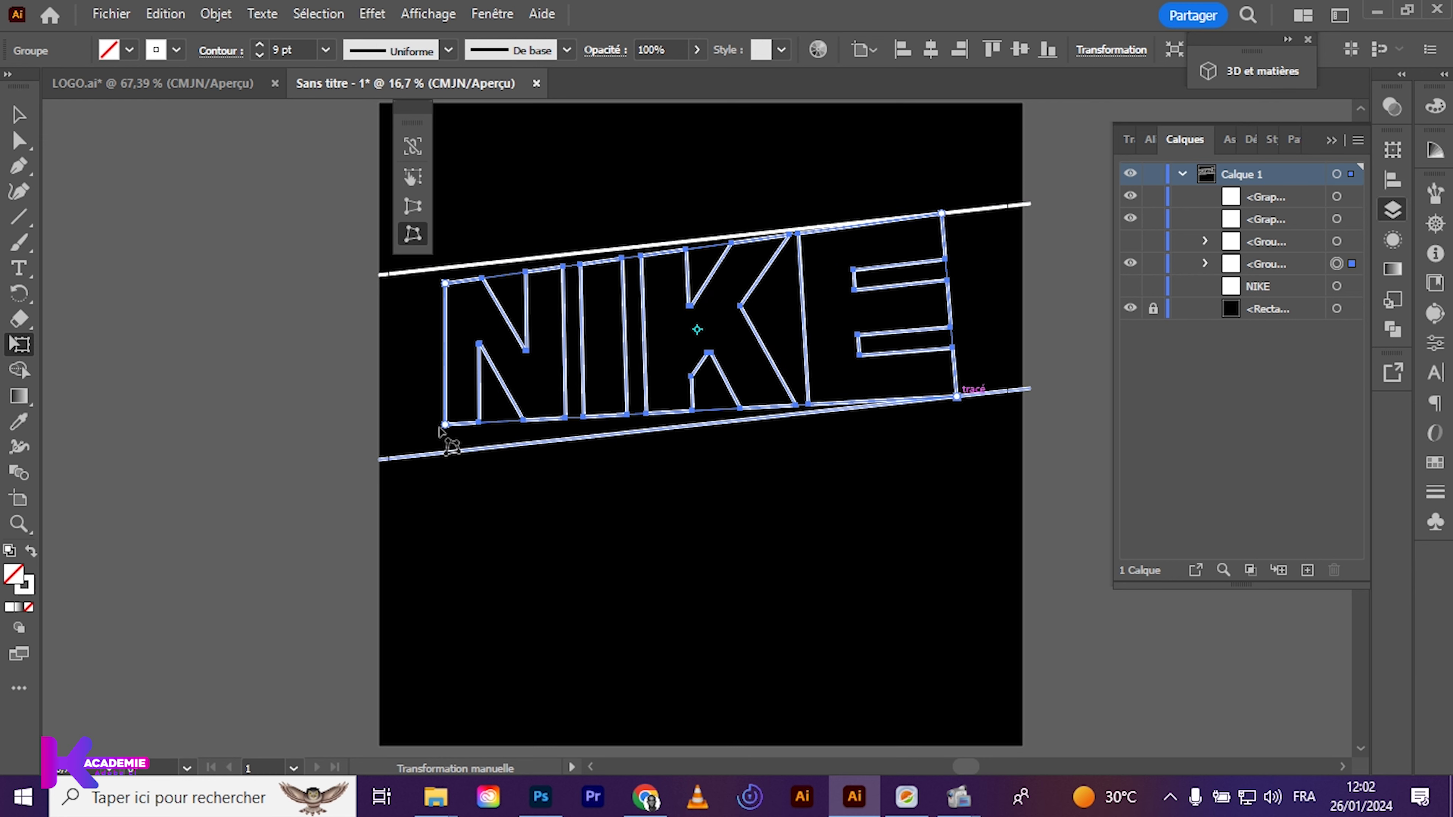
drag(446, 424, 445, 452)
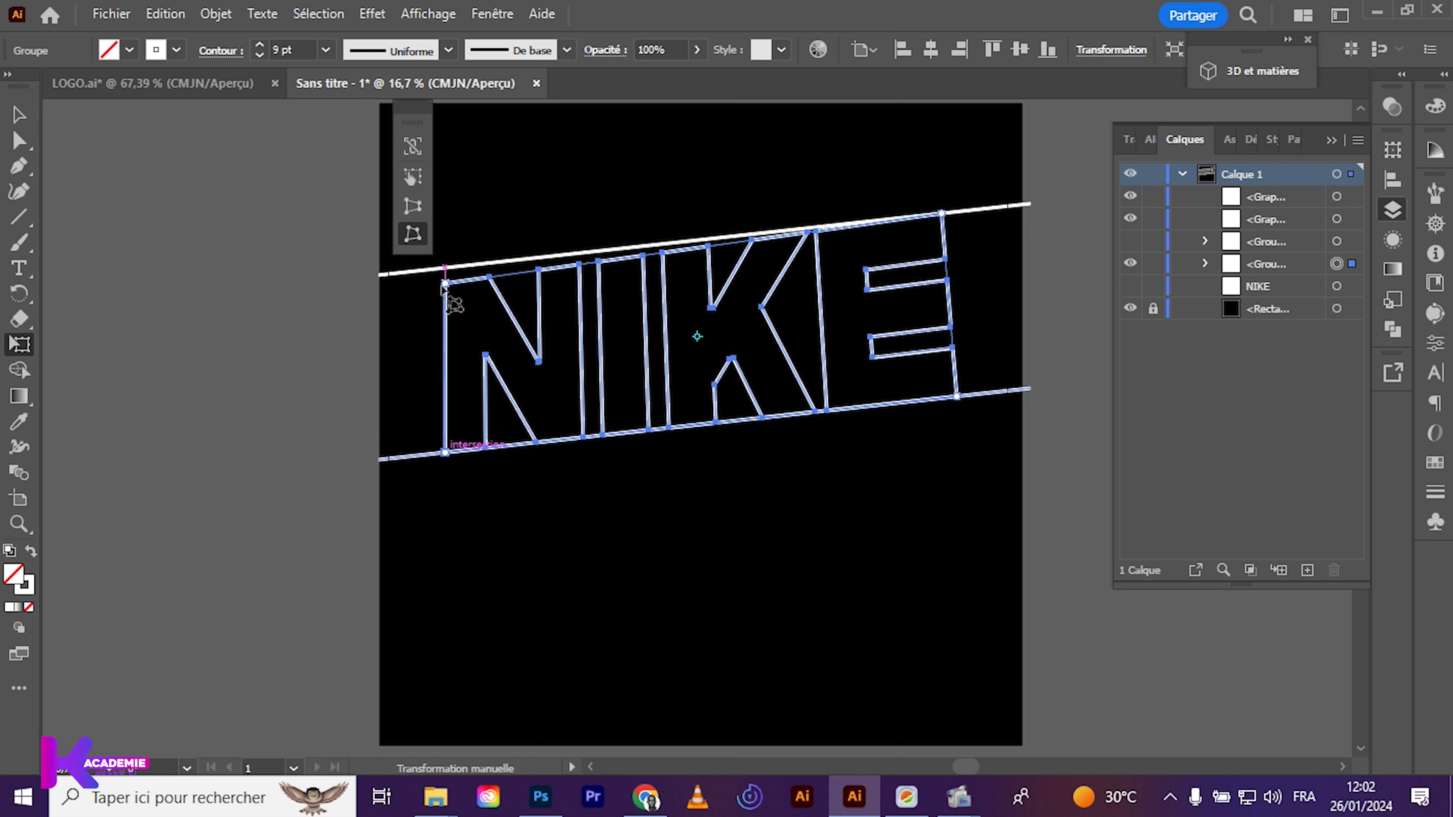
drag(445, 283, 448, 274)
Refine the NIKE distortion: lower both upper corners below the upper guide line, pull the lower-left corner outward and make the right edge vertical
click(151, 82)
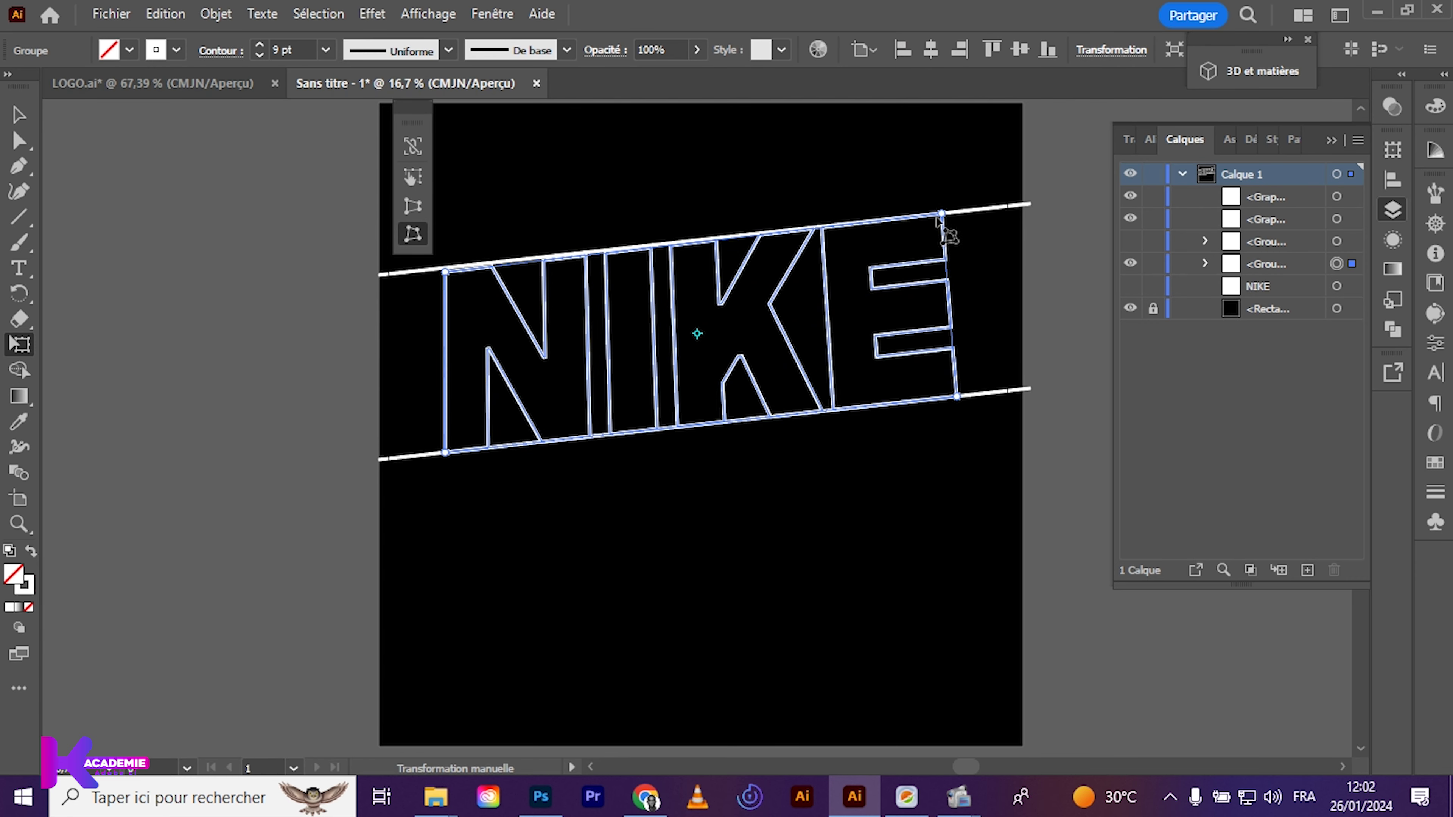
drag(941, 215, 928, 240)
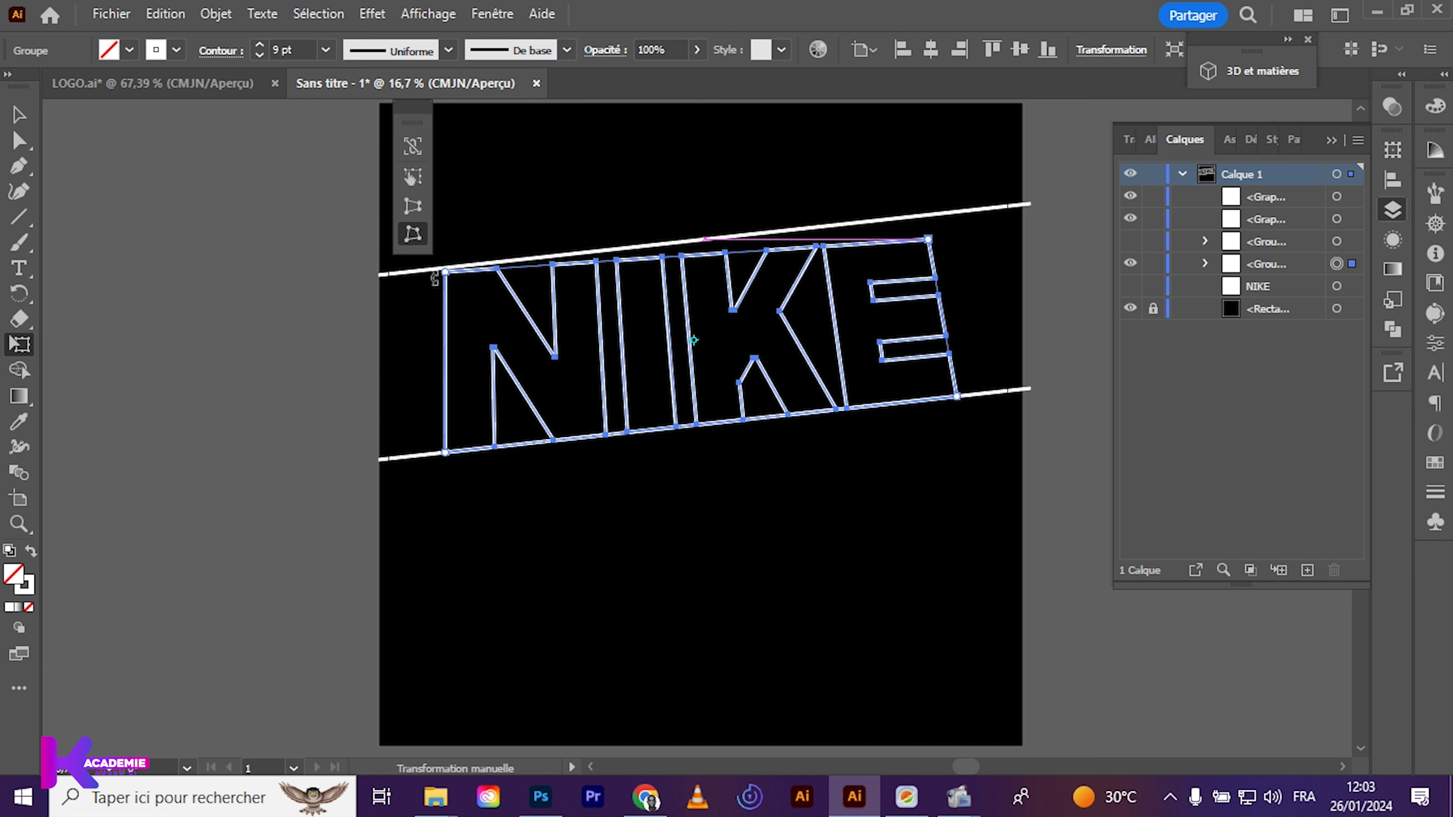
mouse_move(445, 273)
mouse_down()
mouse_move(446, 258)
mouse_move(445, 293)
mouse_up()
drag(445, 452, 406, 456)
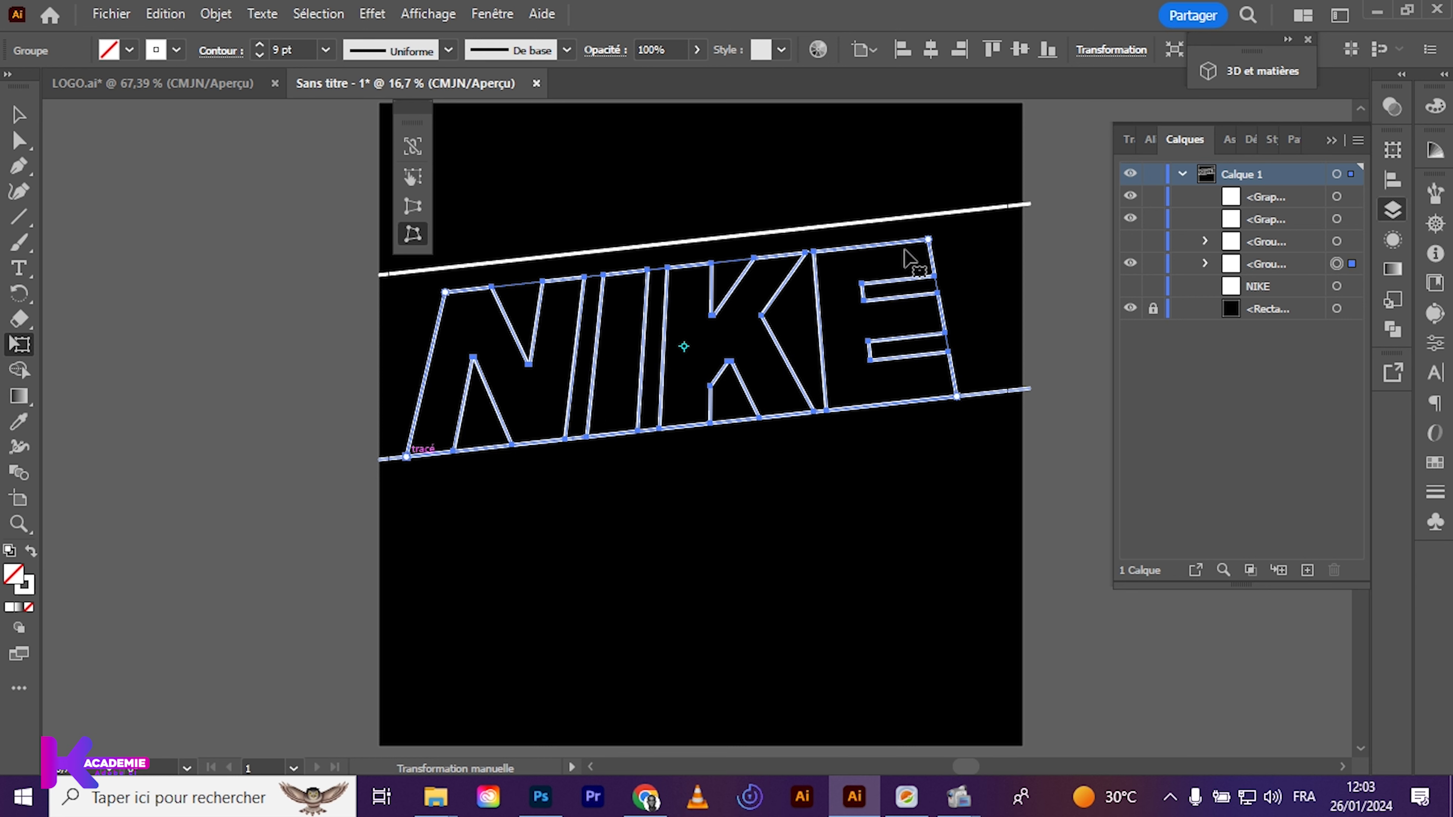
drag(928, 239, 956, 228)
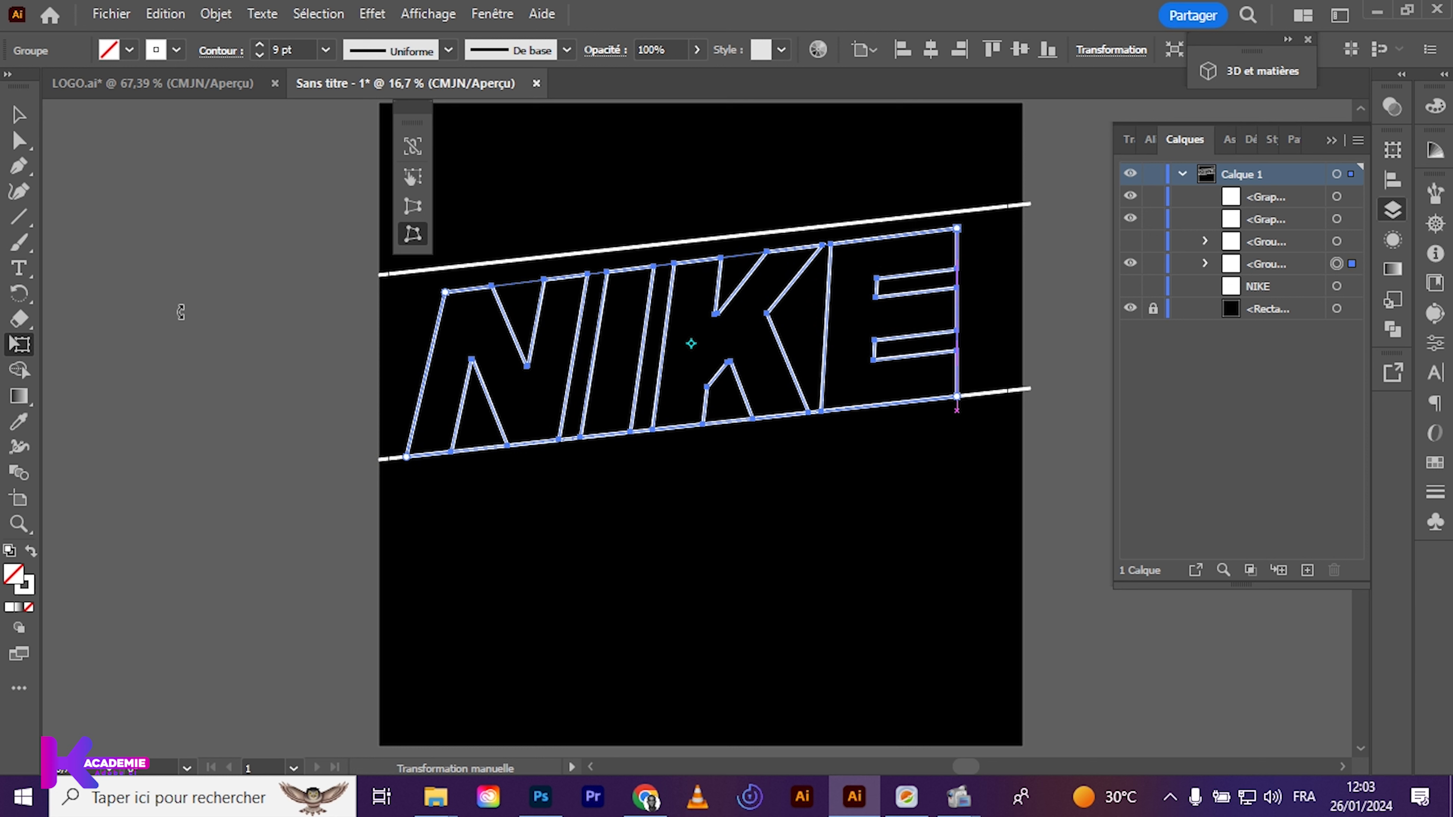
Hide the upper and lower slanted guide lines, leaving only the outlined NIKE lettering over the black background
click(18, 115)
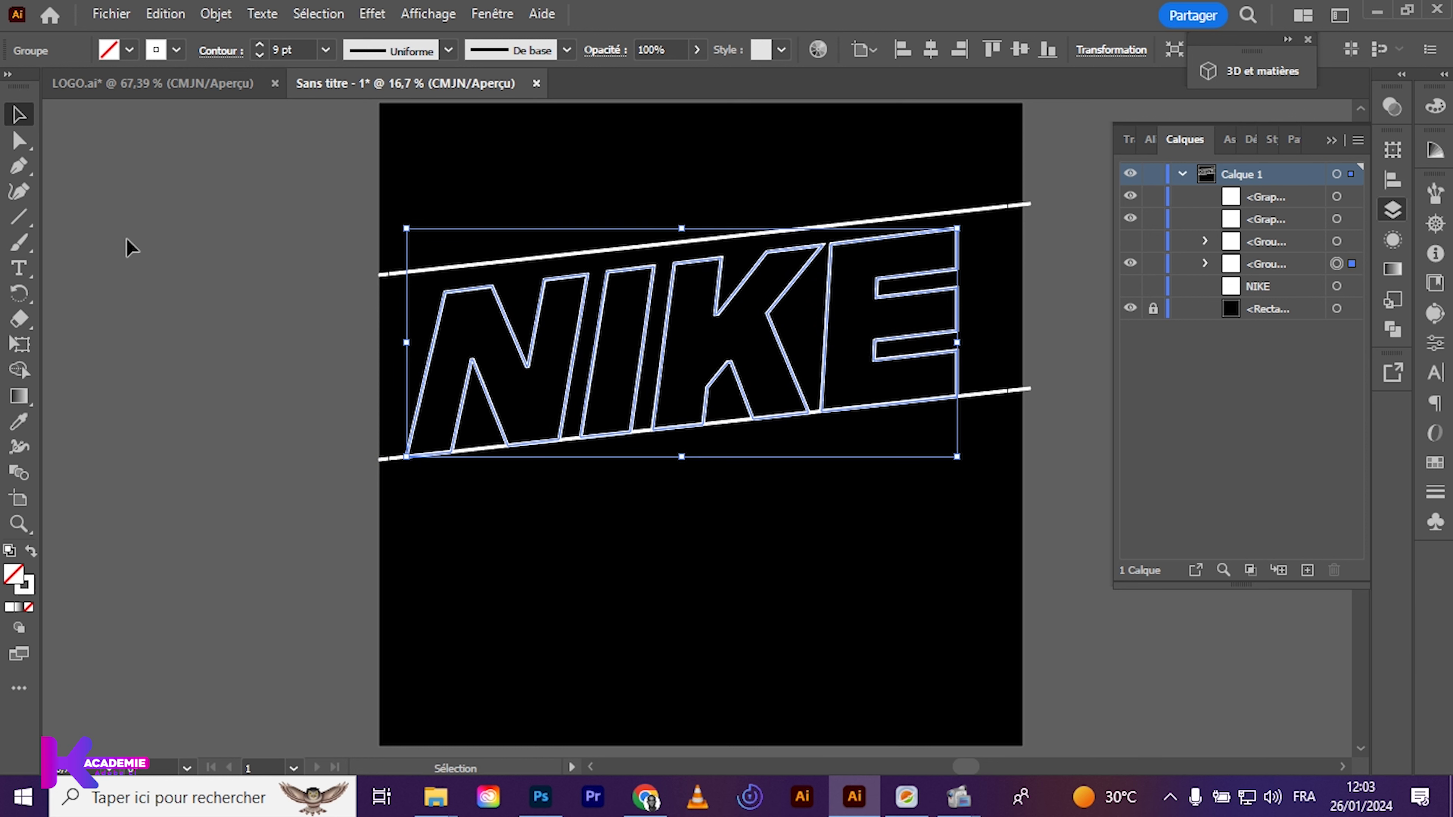
click(402, 307)
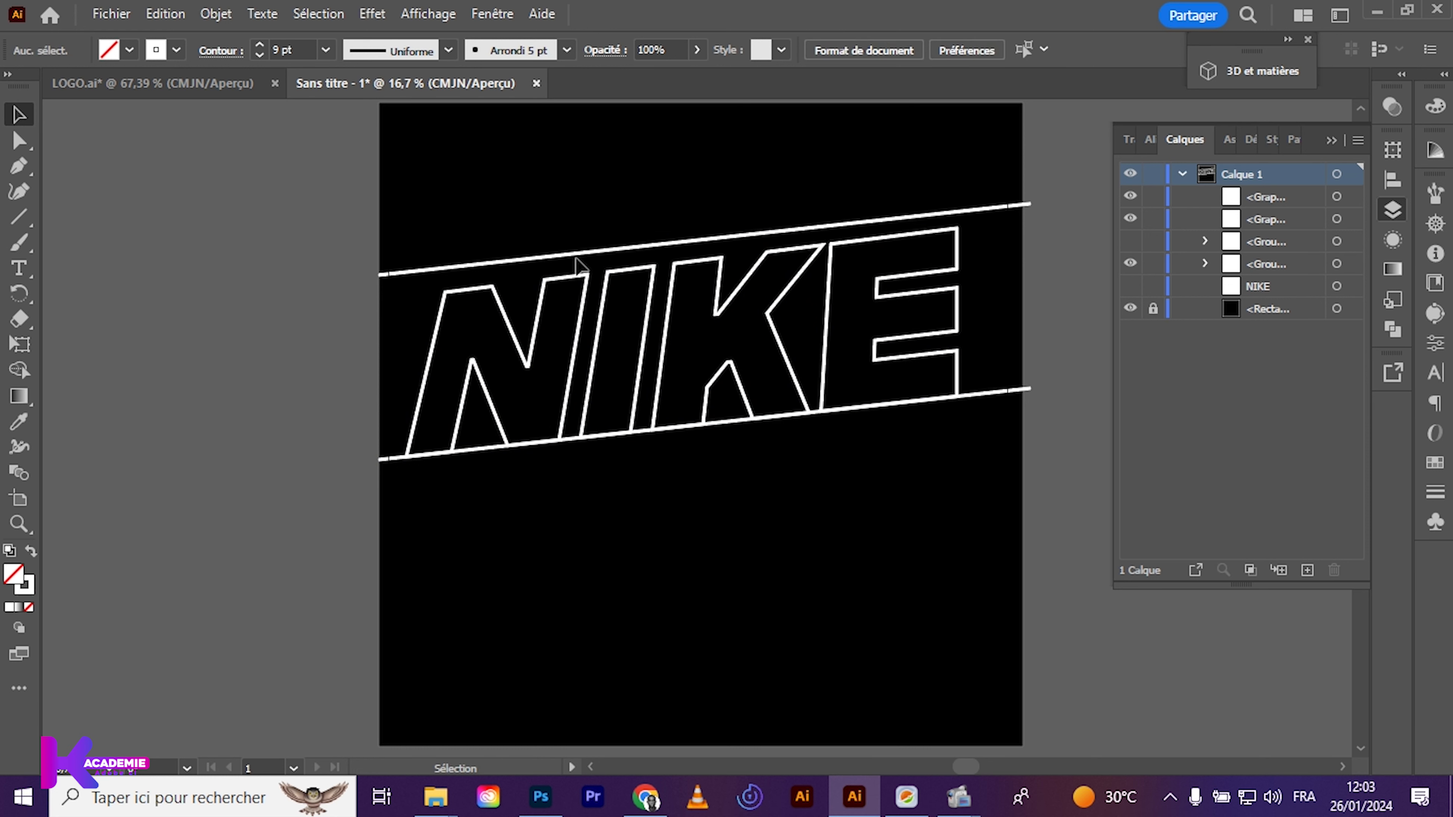
click(594, 251)
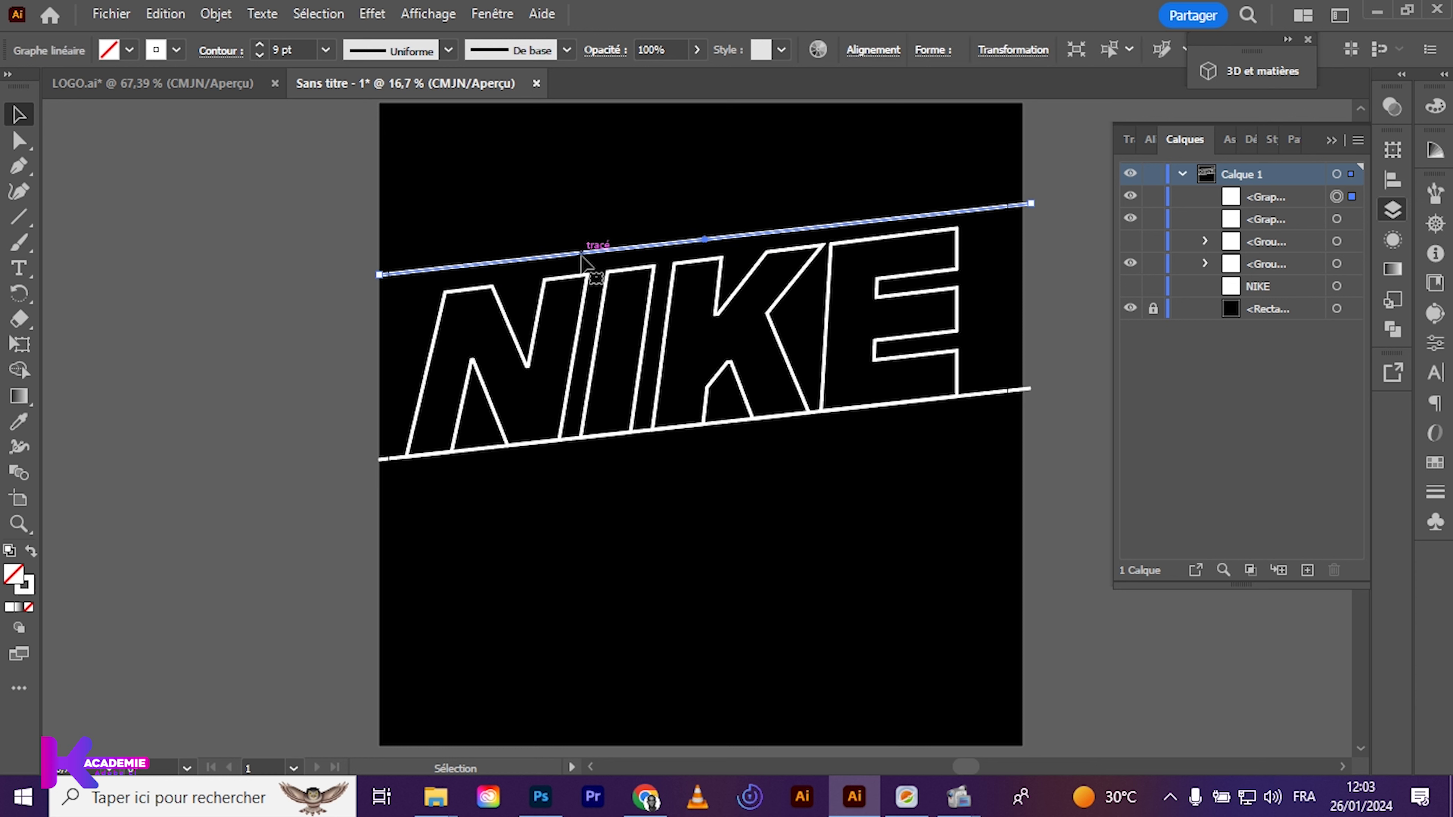
click(1132, 199)
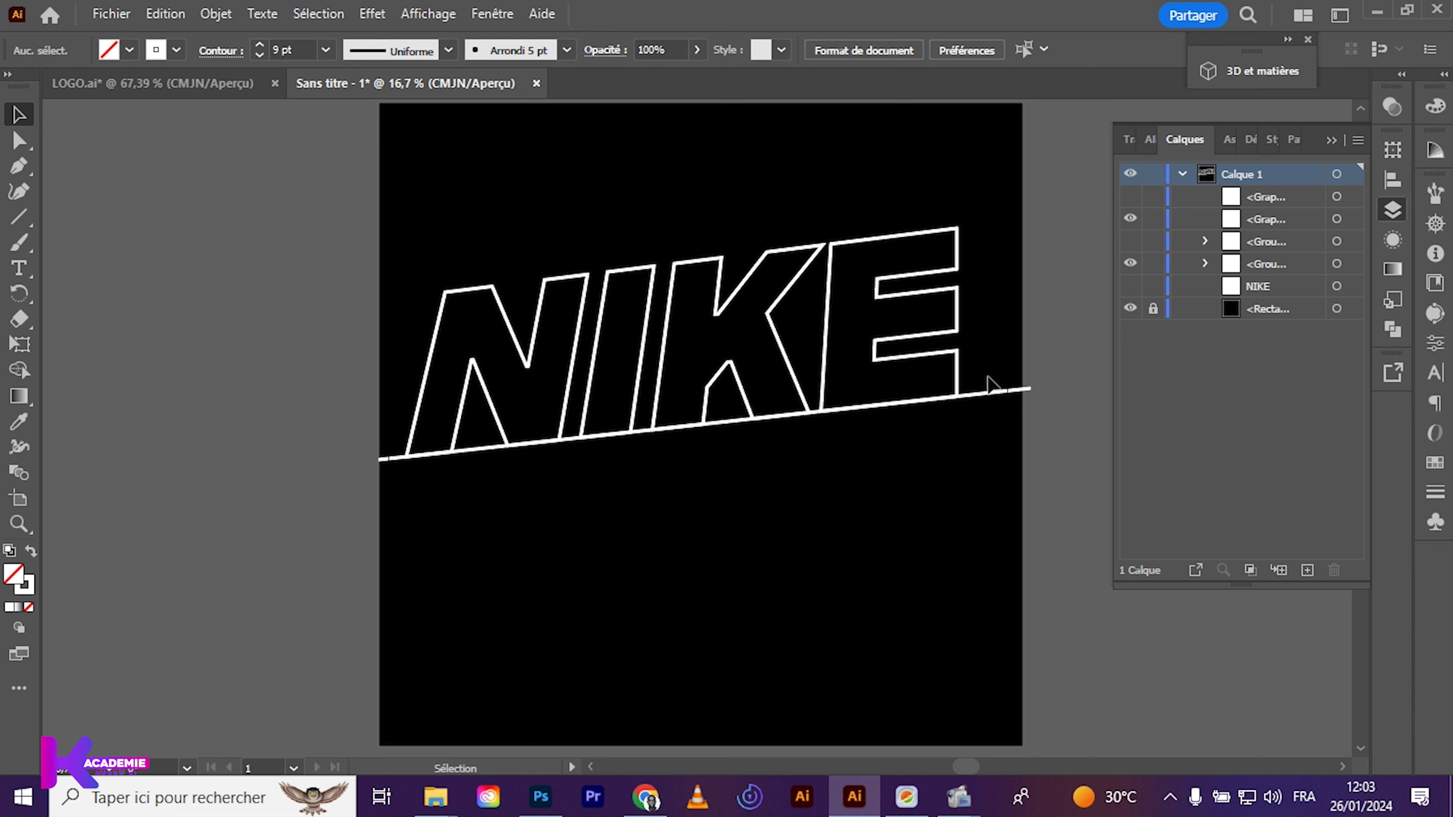
click(1003, 395)
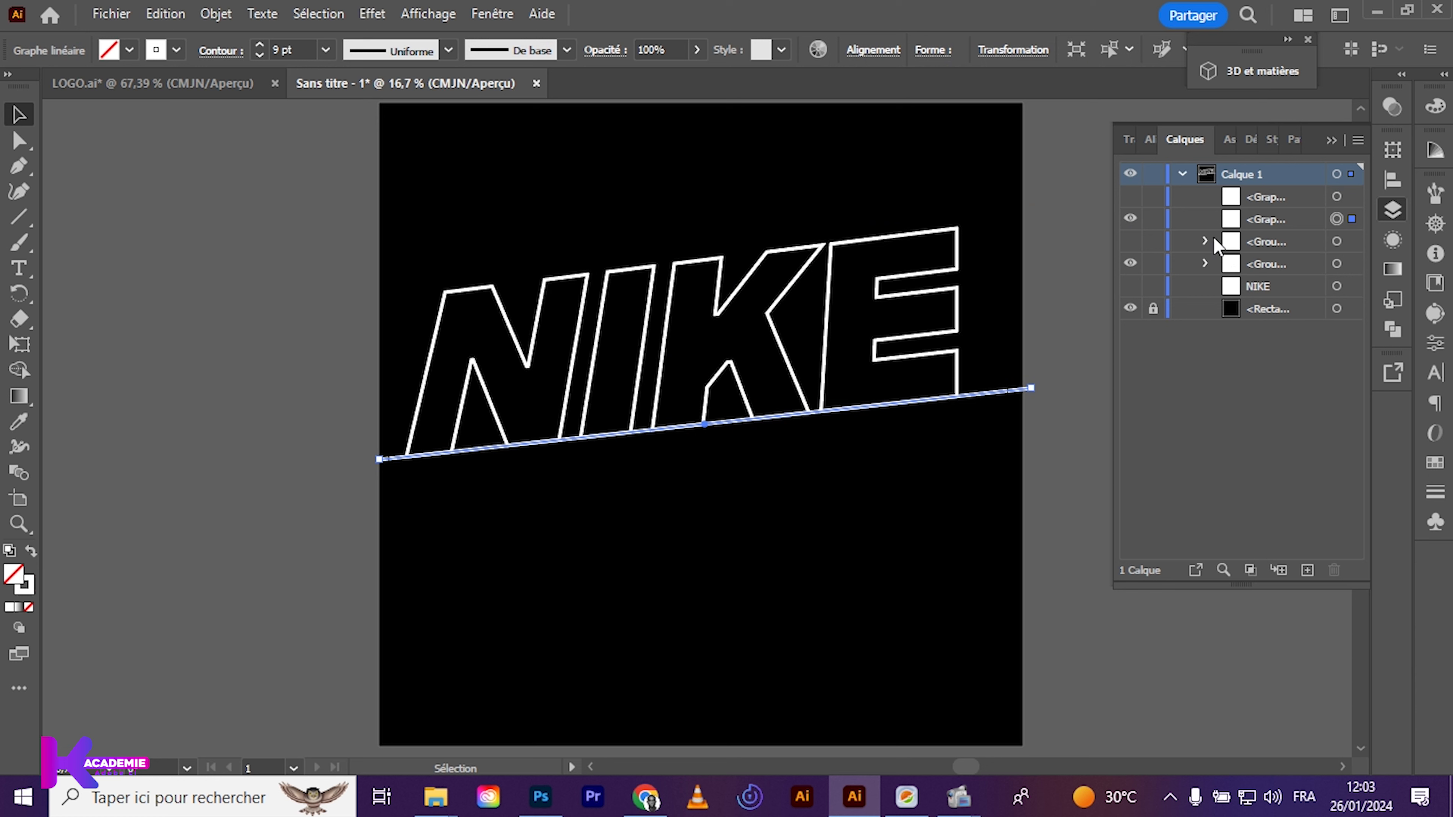
click(1143, 220)
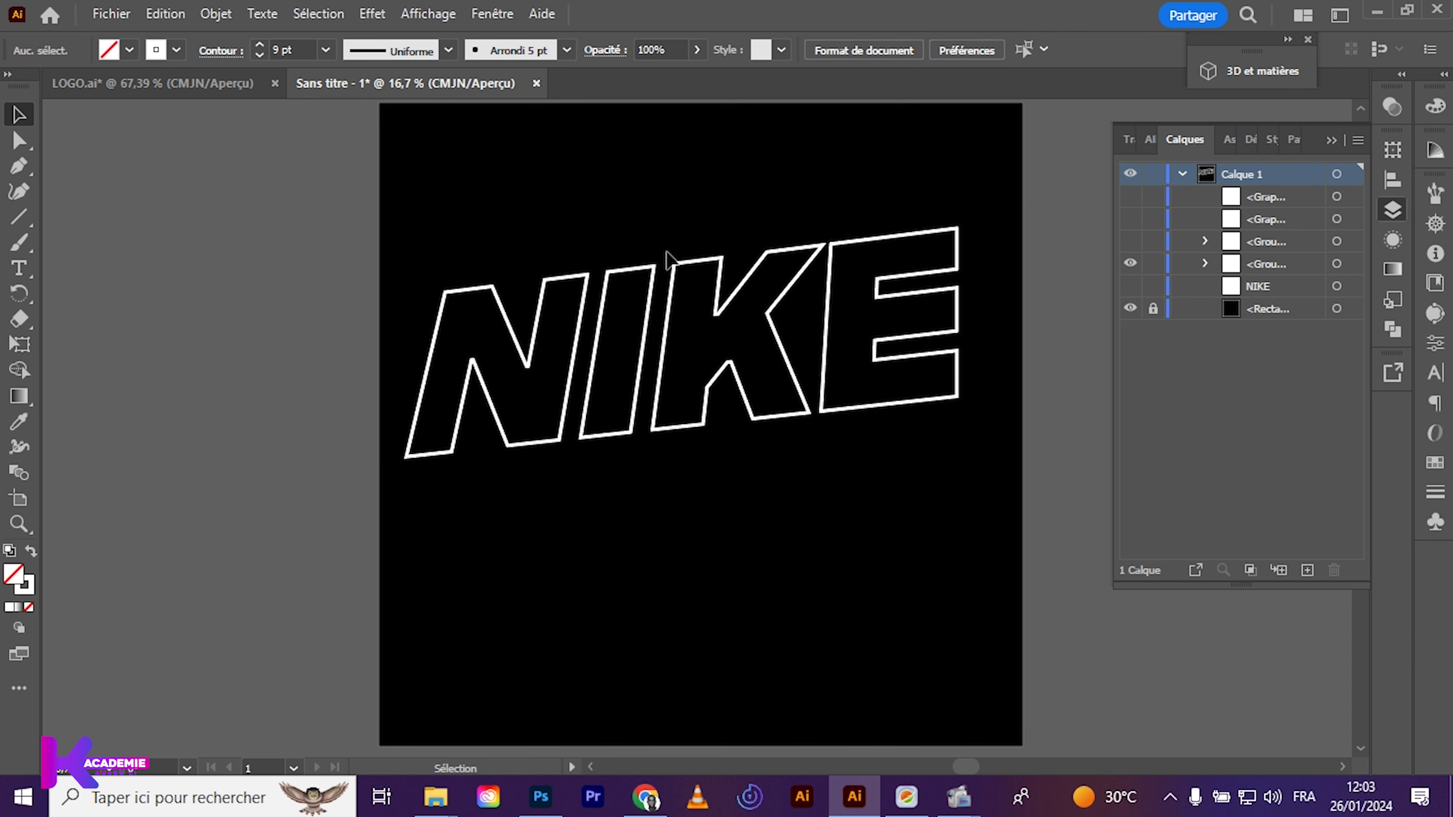
Shift the NIKE outline slightly up and to the right, then duplicate it twice straight below at equal, overlapping spacing
click(735, 296)
mouse_move(736, 295)
mouse_down()
mouse_move(779, 263)
mouse_move(755, 282)
mouse_up()
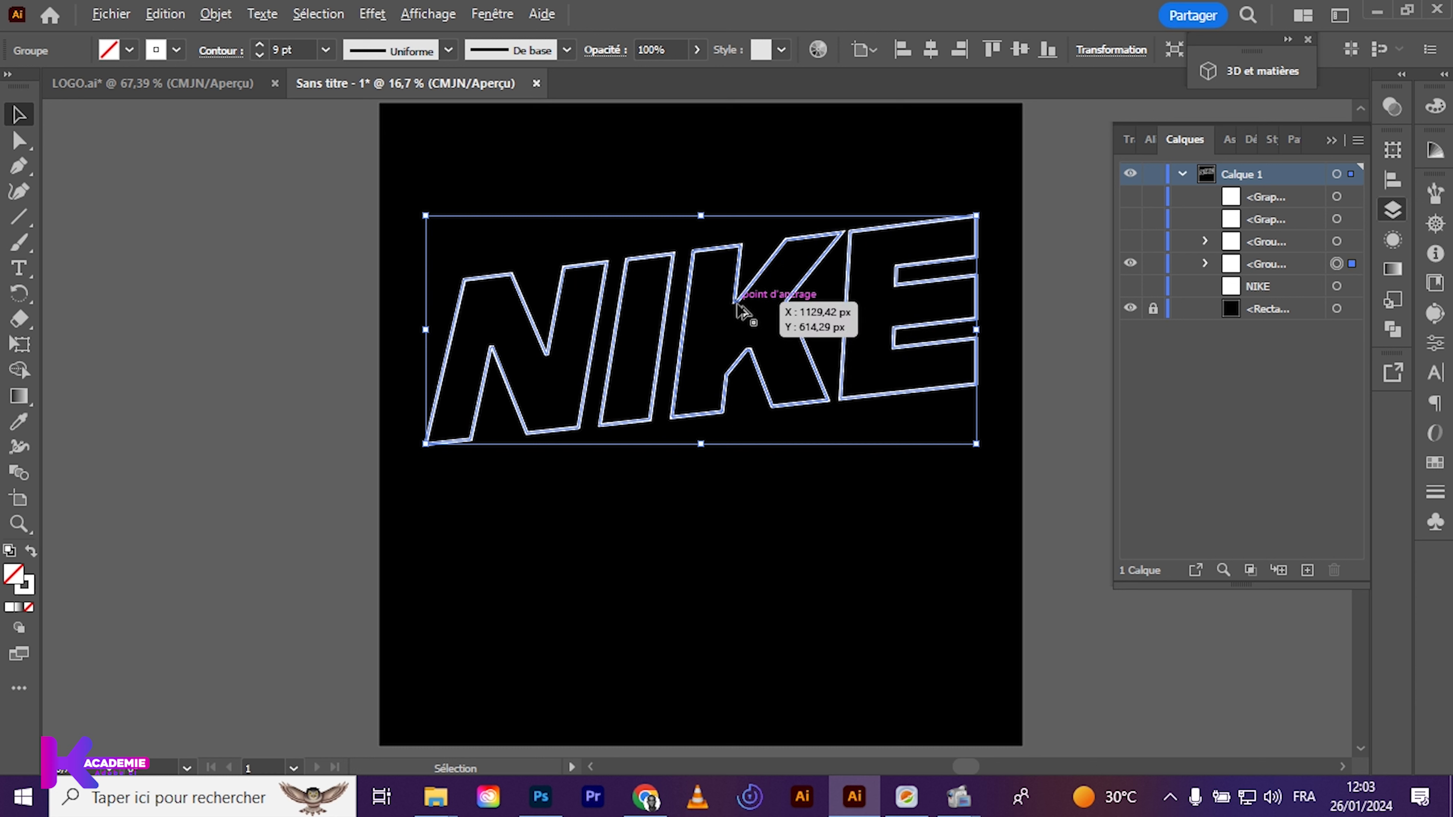
drag(738, 307, 742, 428)
key(ctrl+d)
Select all three NIKE outlines and nudge them upward together to centre the stack vertically on the artboard
drag(425, 226, 871, 645)
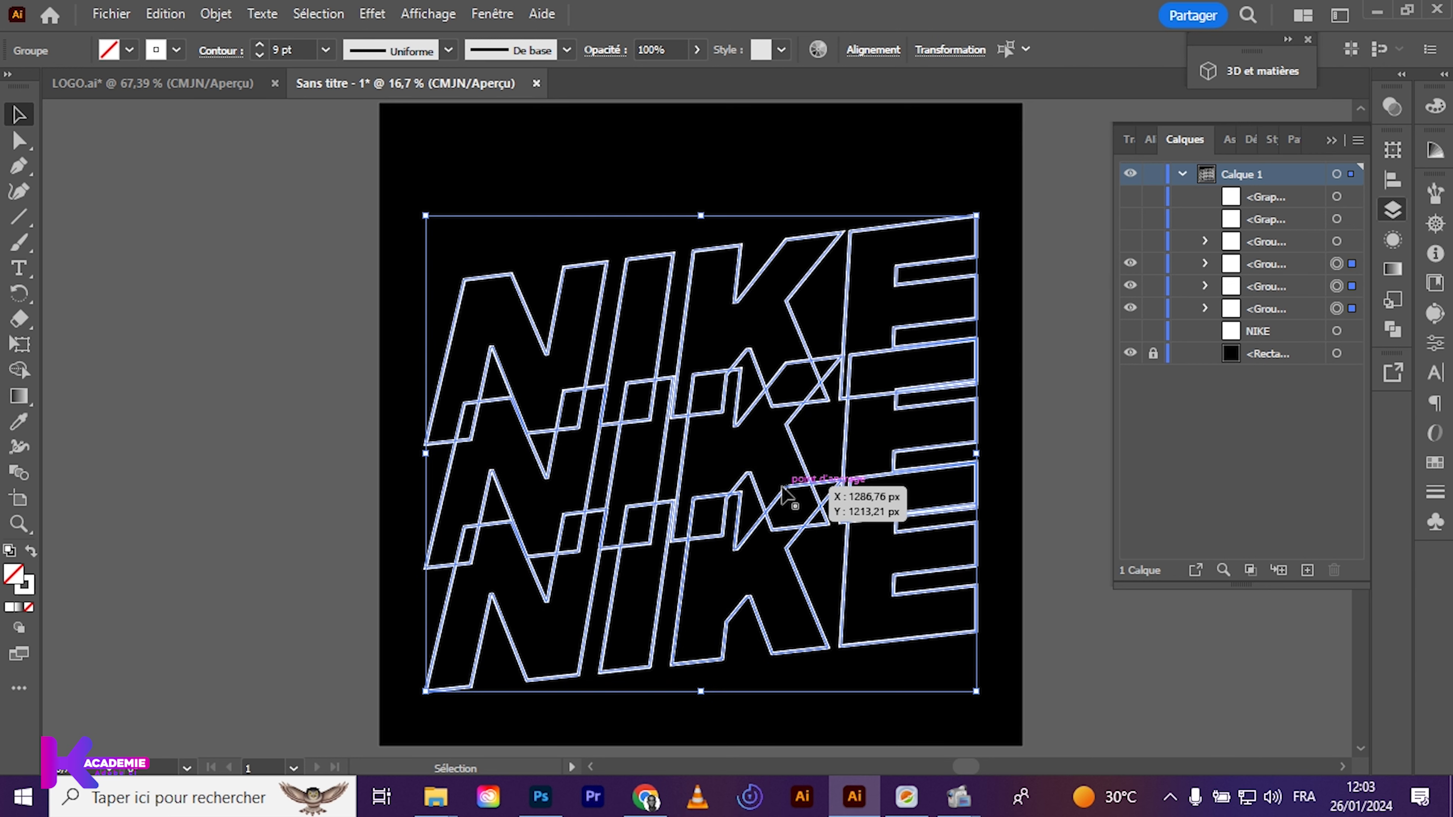
key(shift+Up)
key(shift+Up)
key(shift+Up)
key(shift+Up)
key(shift+Up)
key(shift+Up)
key(shift+Up)
key(shift+Up)
key(shift+Up)
key(shift+Up)
key(shift+Up)
key(shift+Up)
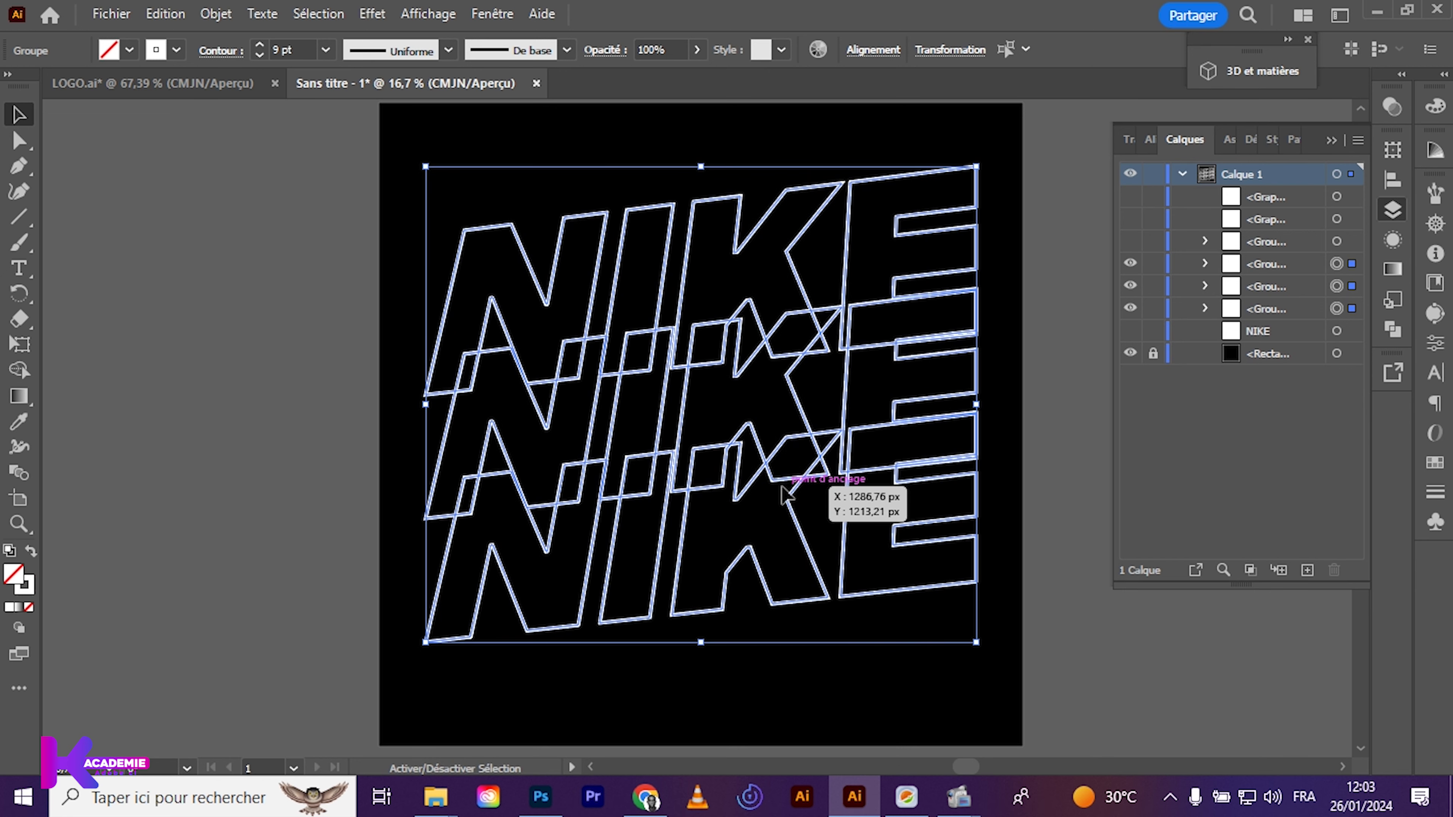
Check the colours of the finished design in LOGO.ai and give the top NIKE outline an orange stroke
click(228, 84)
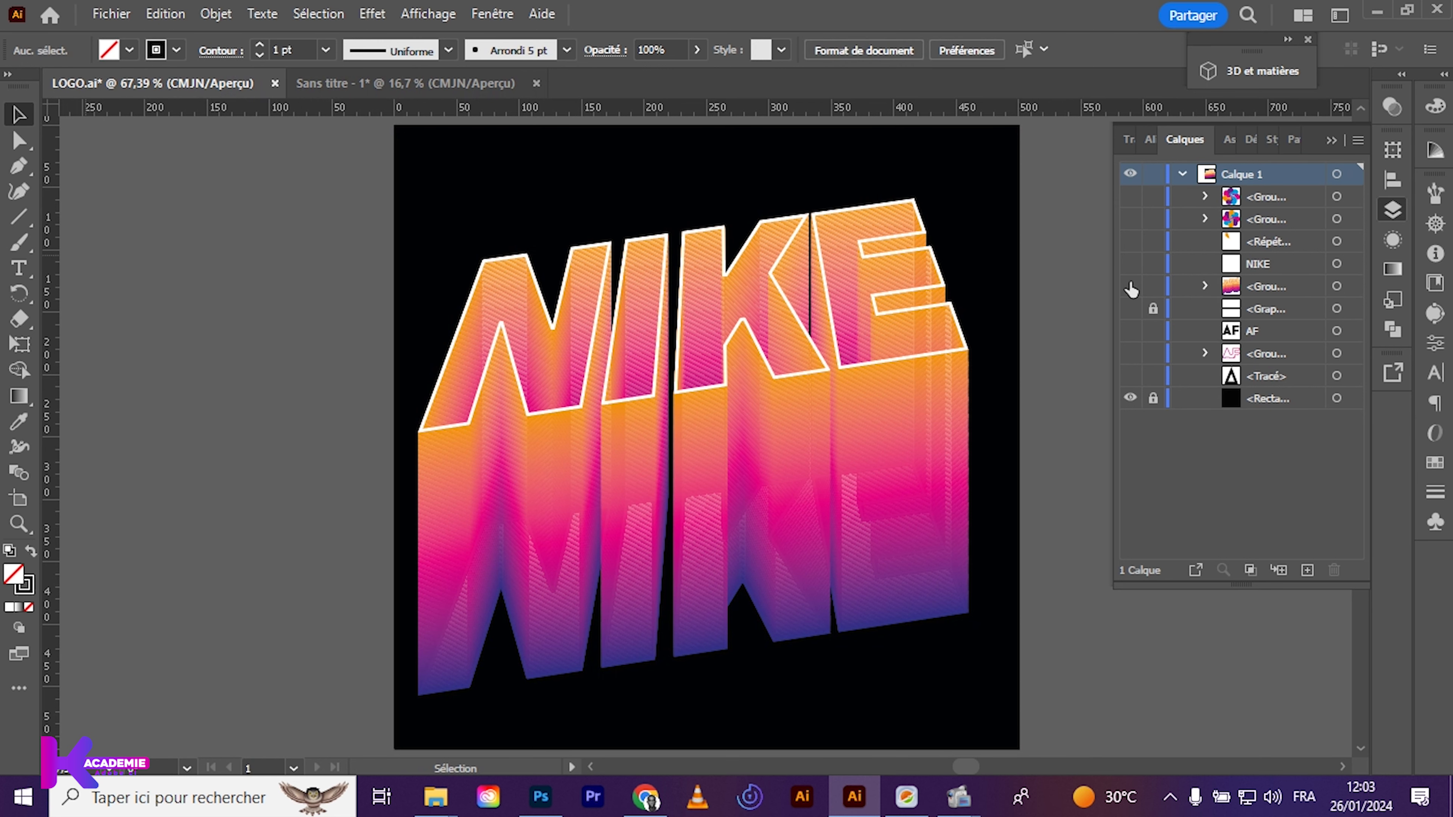
click(373, 84)
click(328, 447)
click(518, 297)
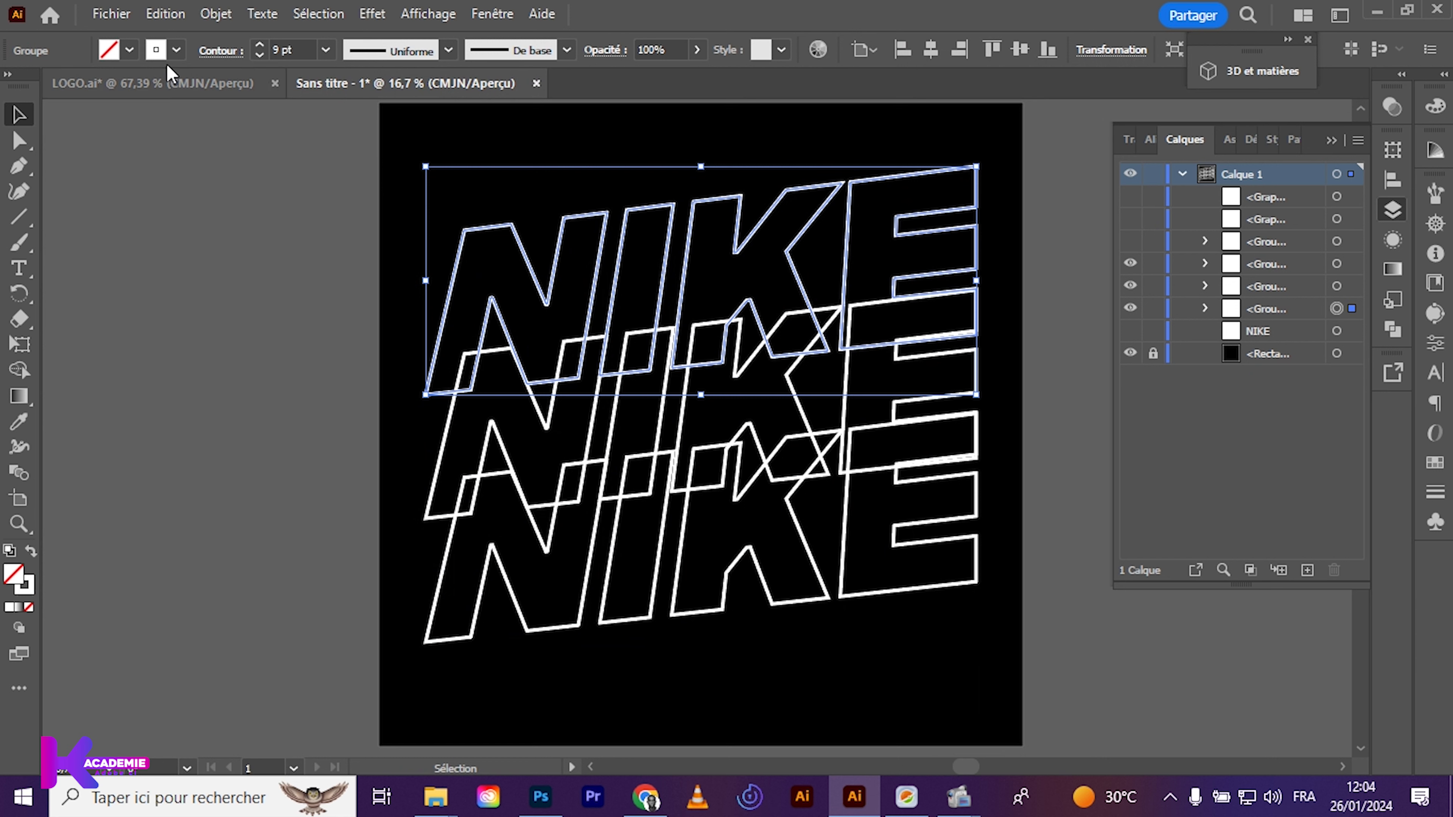
click(177, 50)
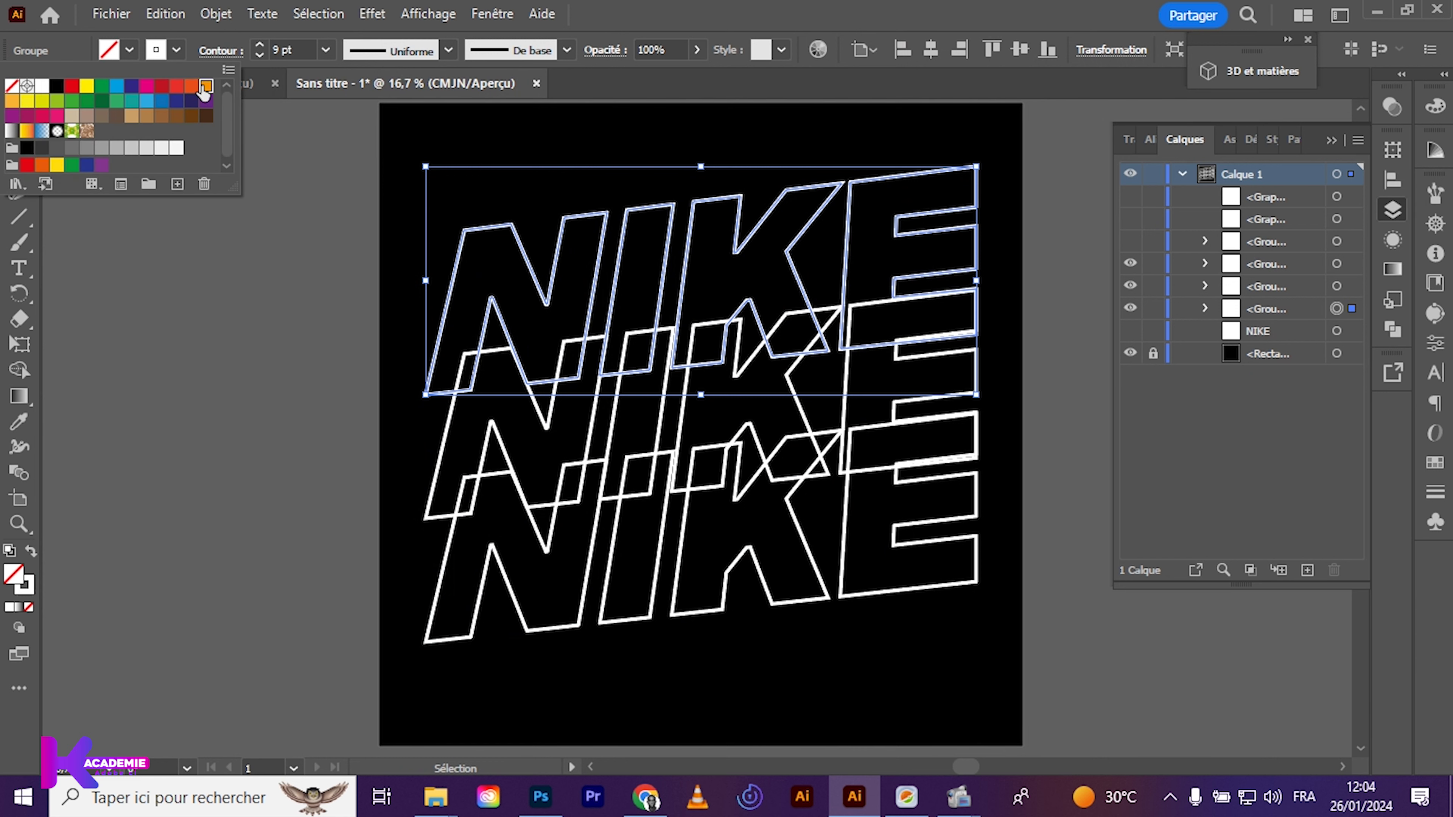
click(205, 87)
Select the middle NIKE outline, recheck the LOGO.ai reference and apply a magenta stroke to it
click(424, 462)
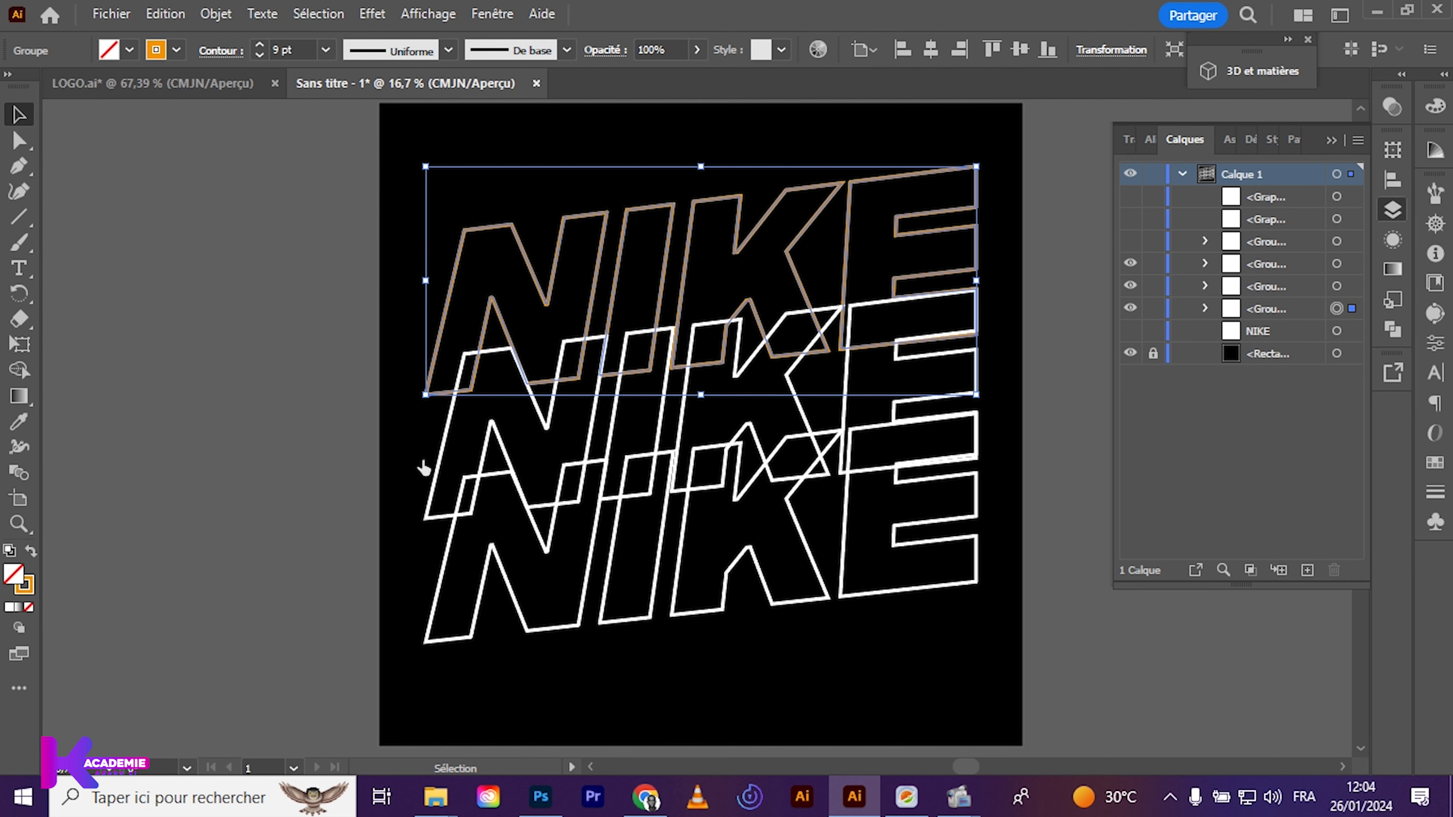
drag(399, 458, 477, 460)
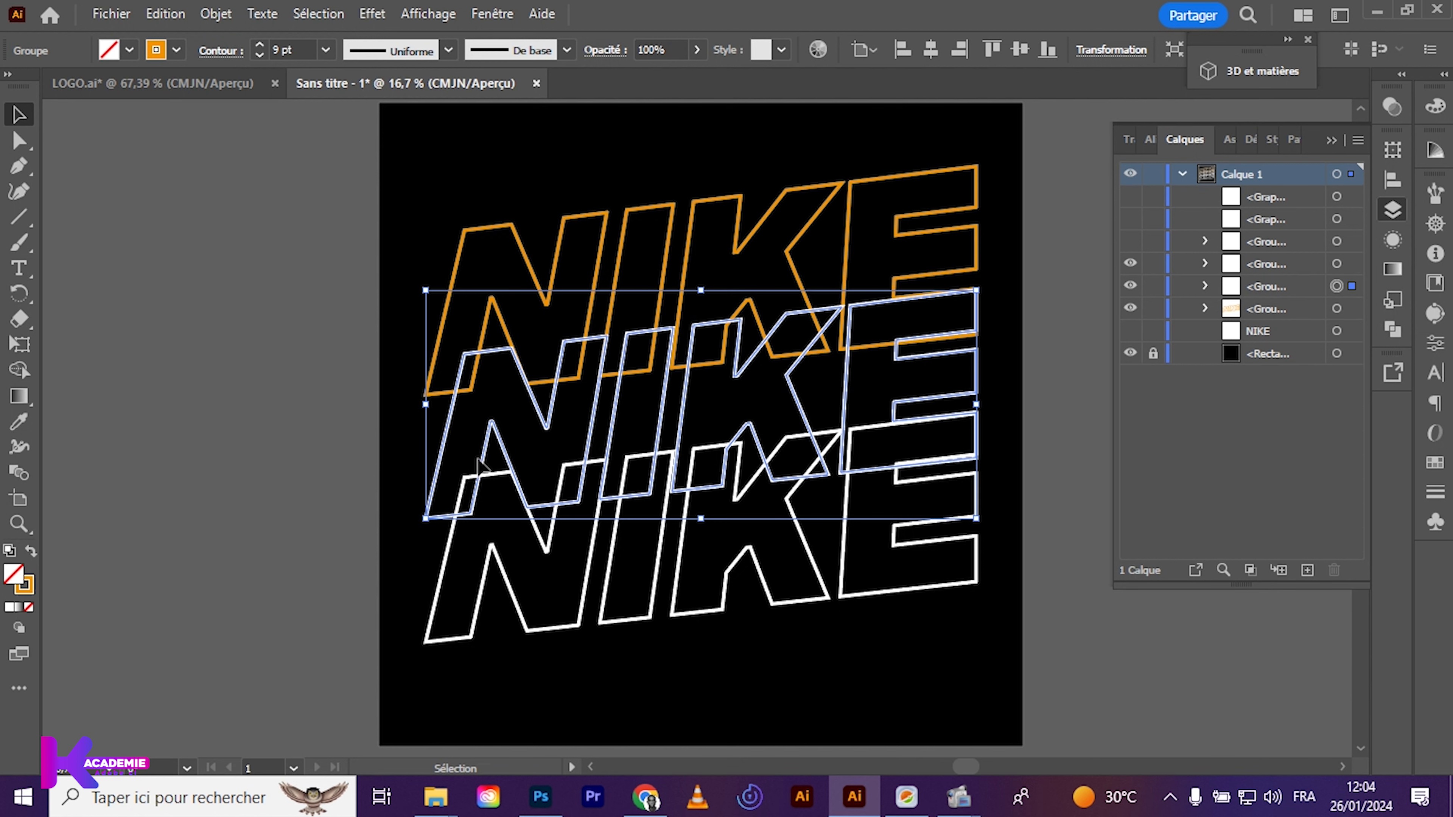
click(235, 87)
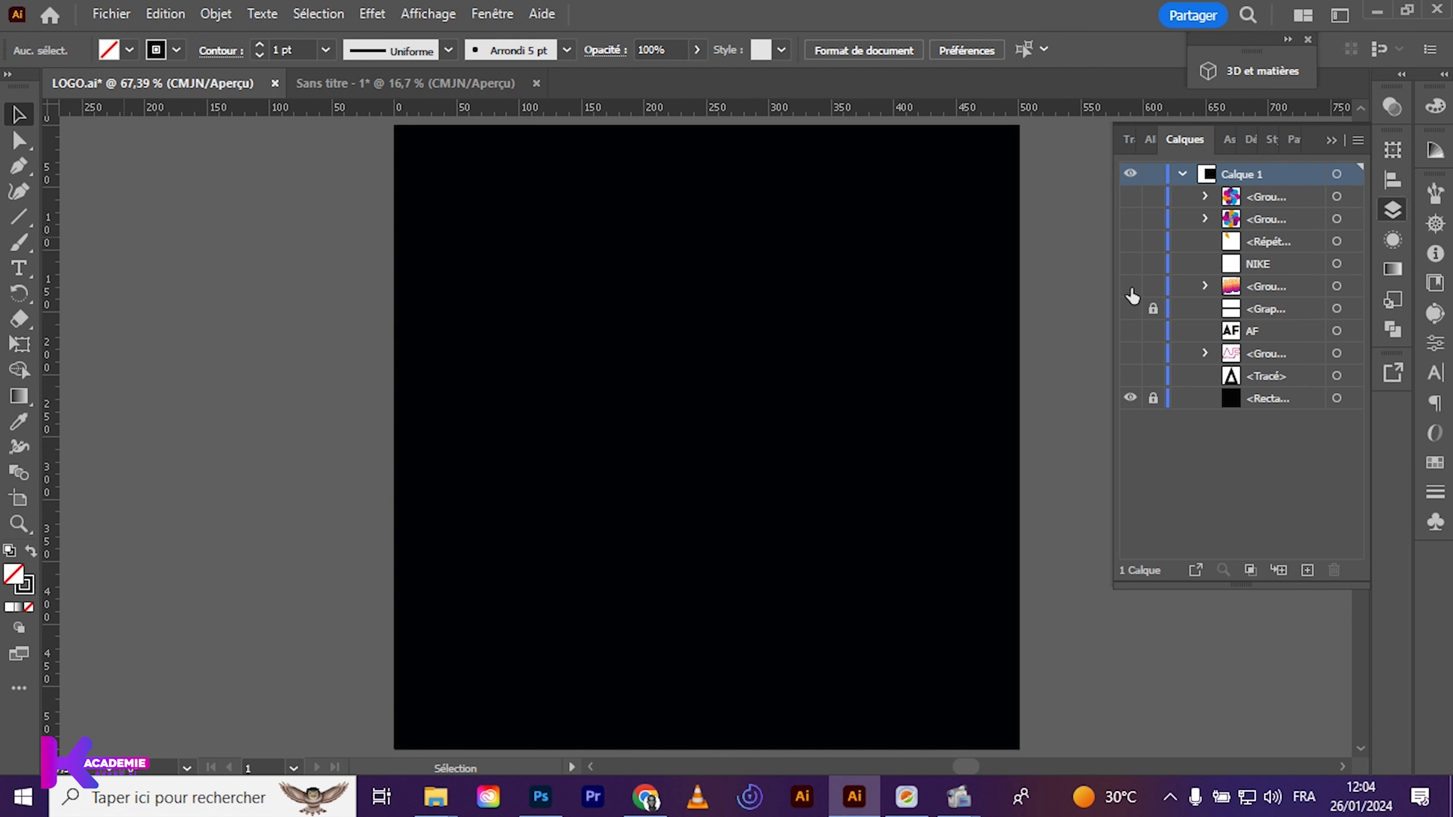
click(457, 83)
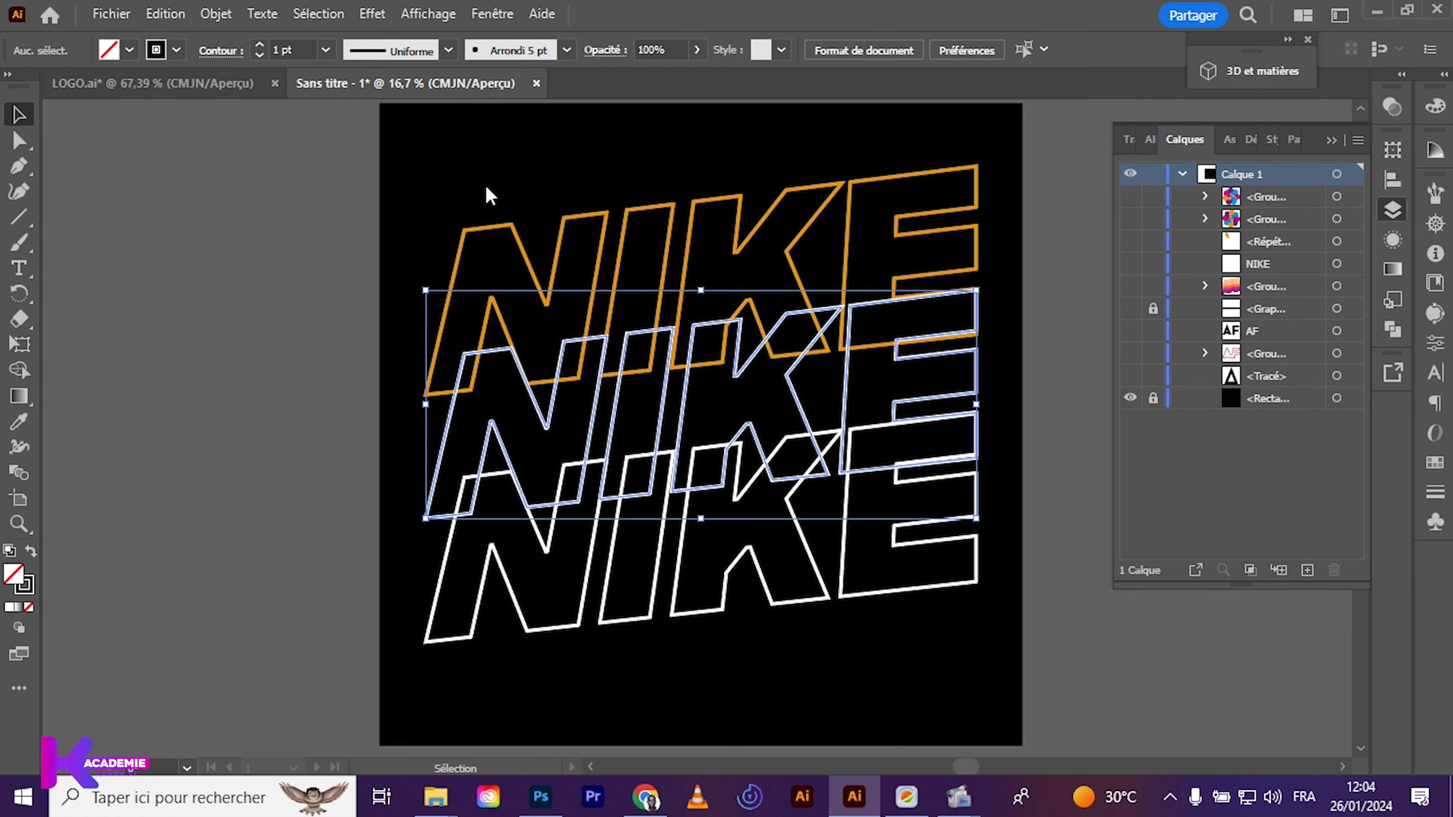
click(177, 50)
click(147, 86)
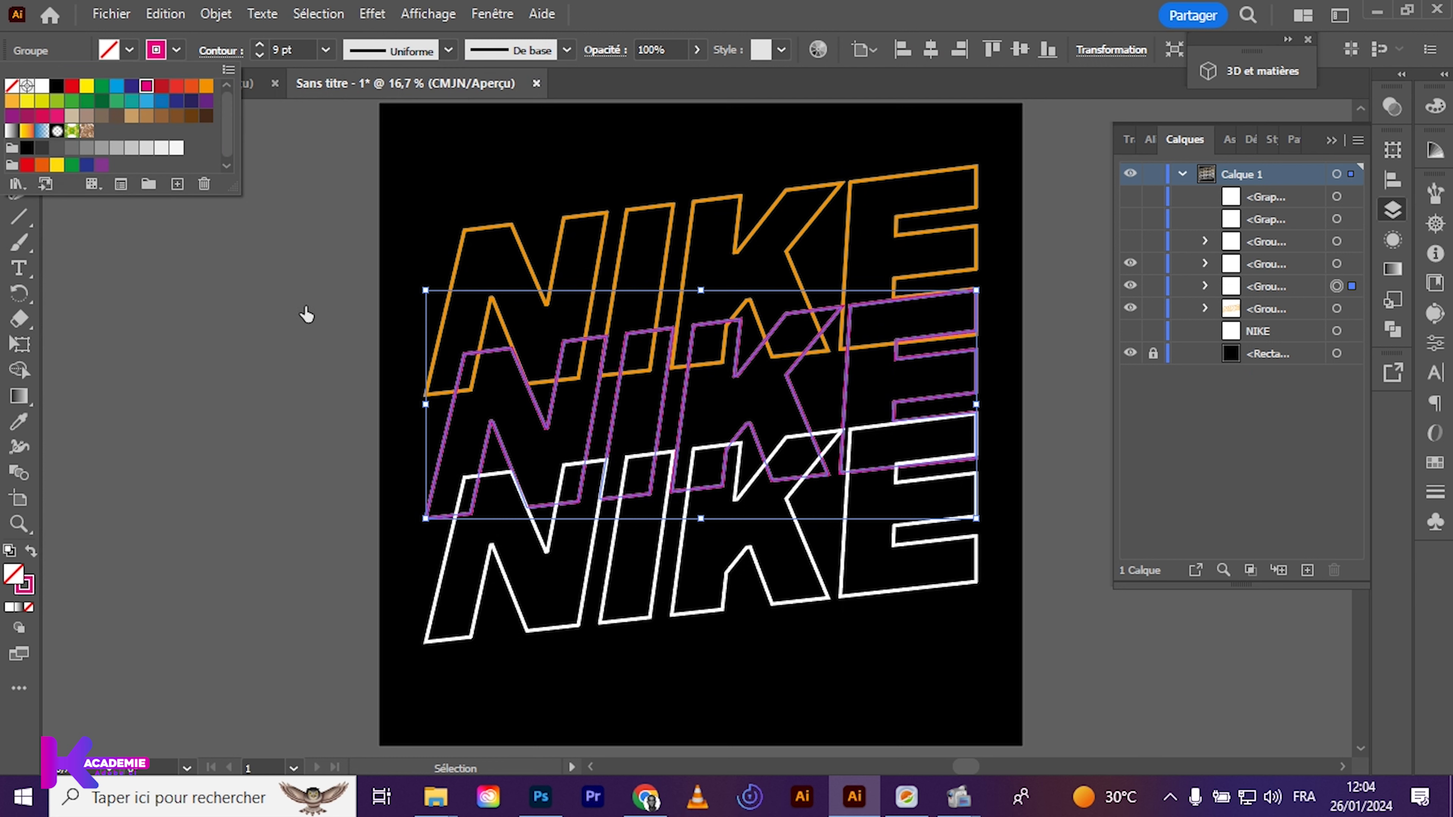
Give the bottom NIKE outline a dark blue stroke
click(364, 565)
click(388, 588)
drag(389, 588, 530, 615)
click(176, 50)
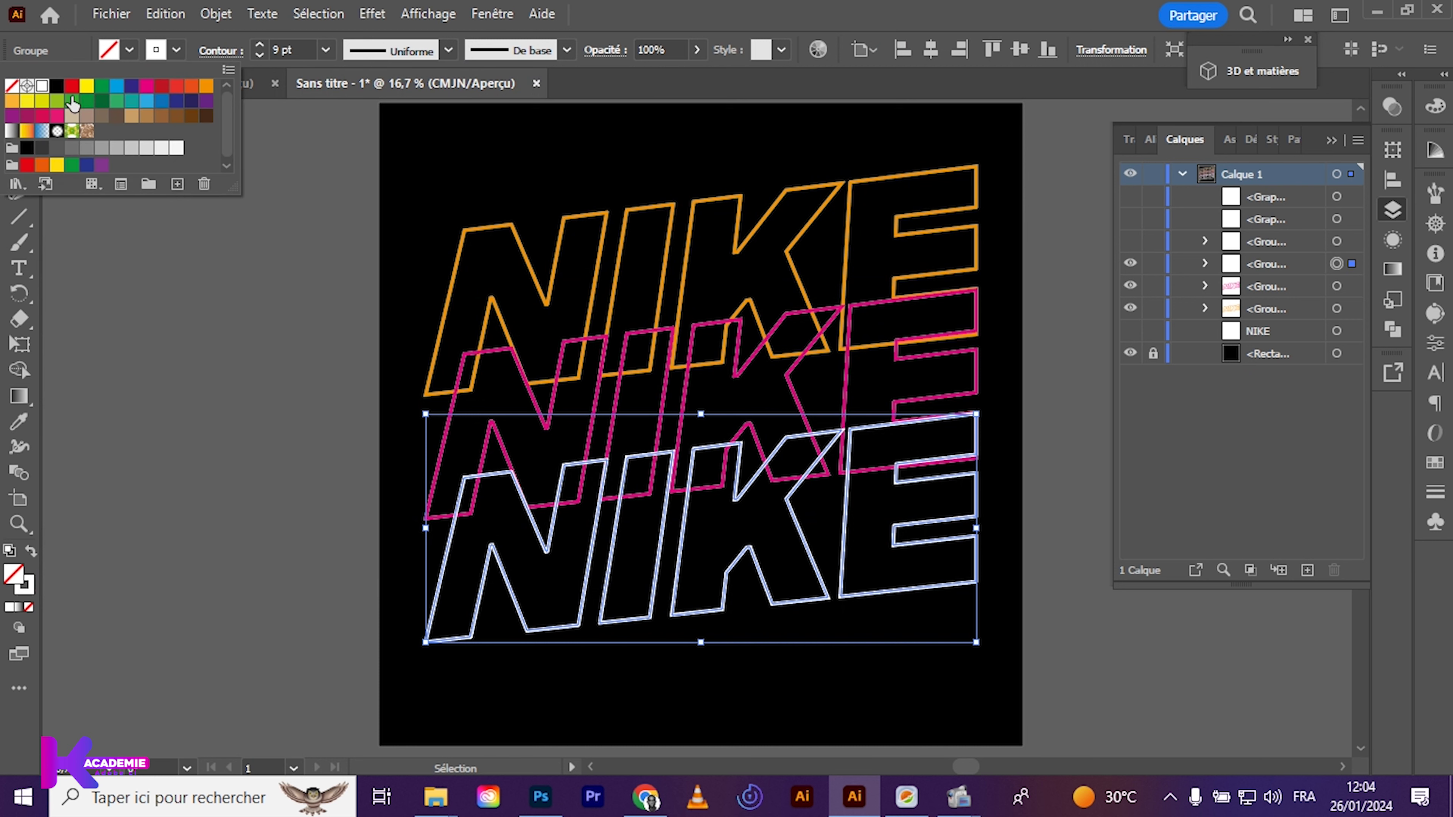
click(183, 104)
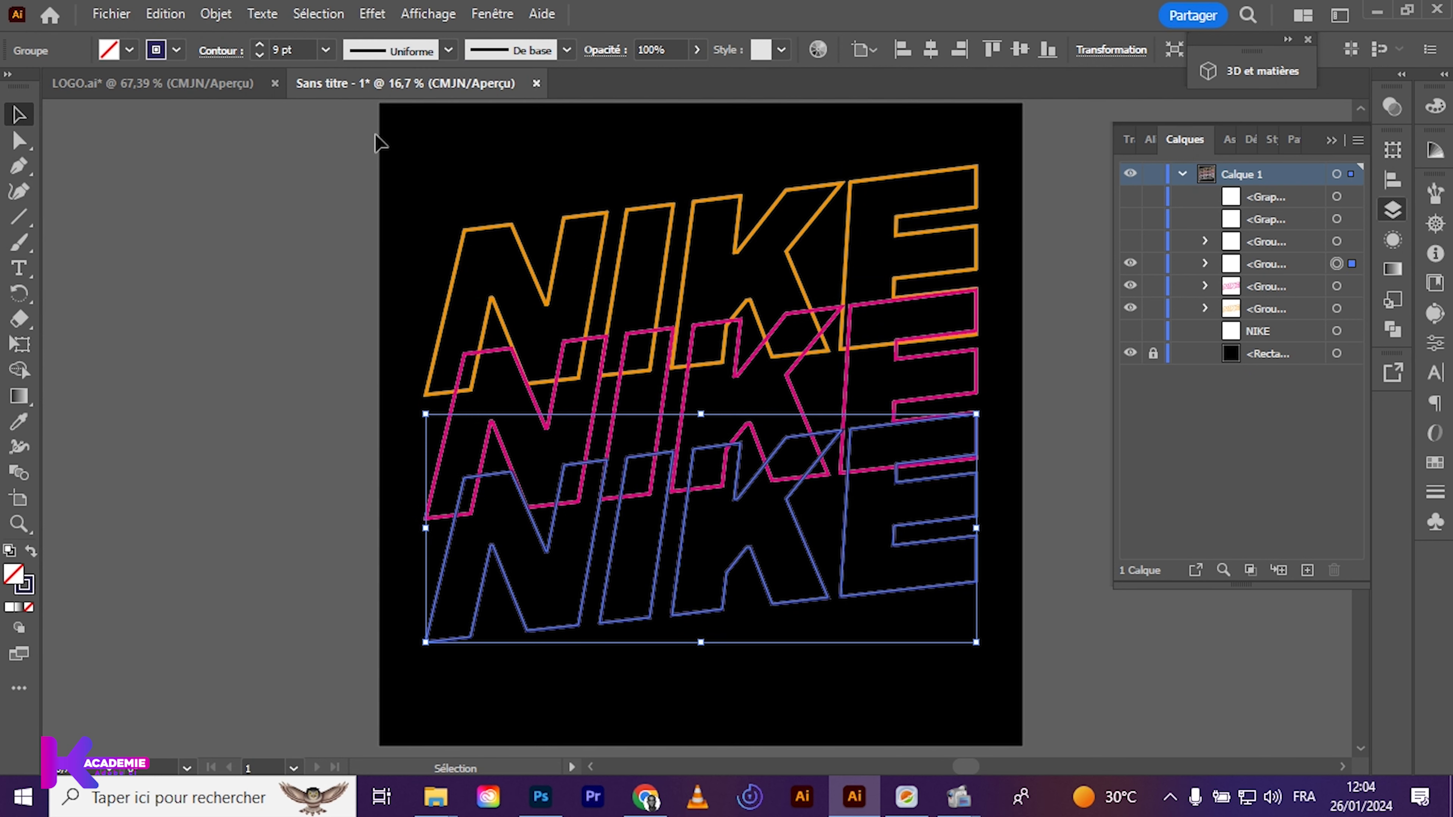
Unlock the background rectangle, set its fill to pure black #000000 and lock it again
click(1153, 355)
click(306, 508)
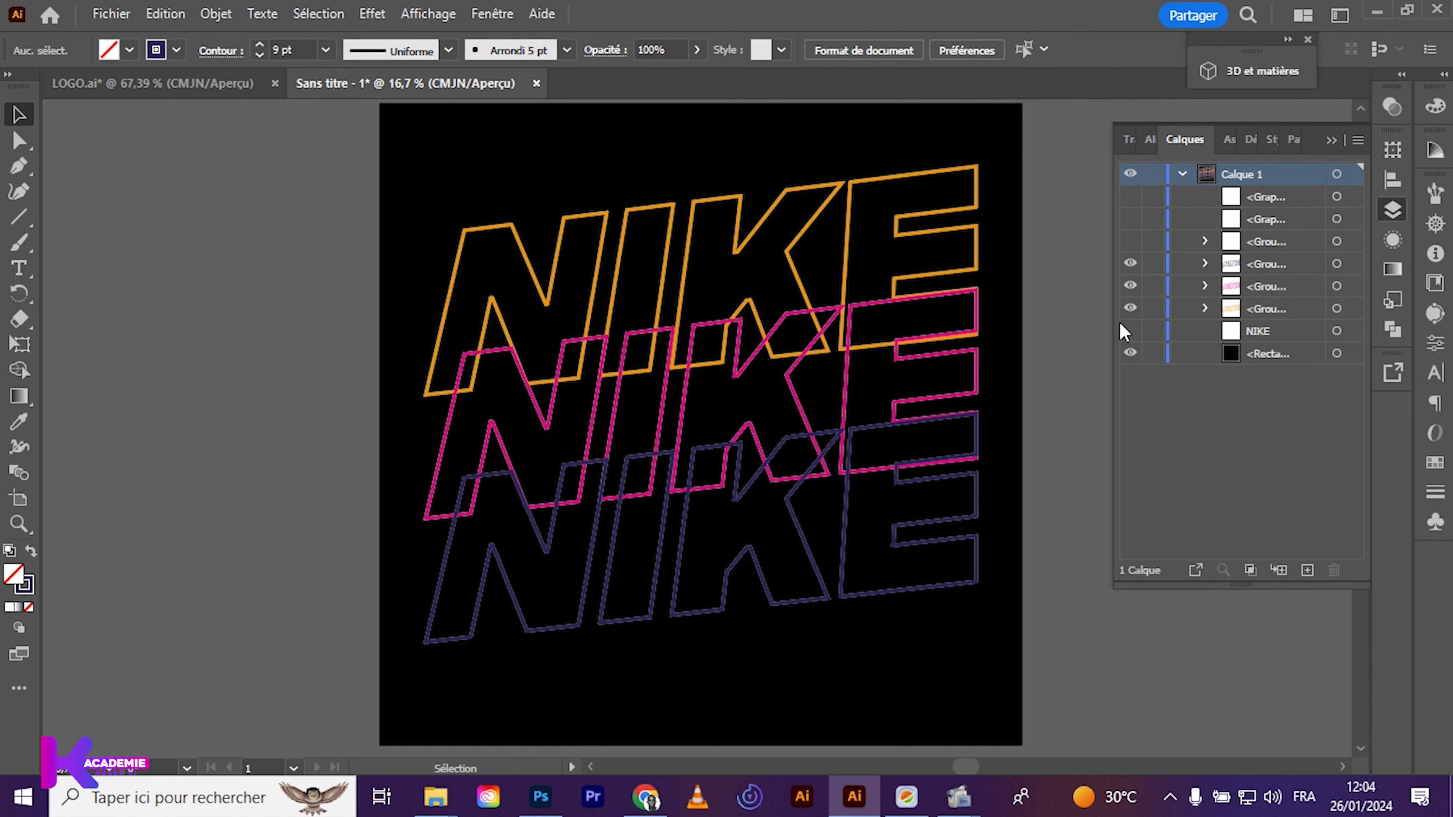
click(1336, 354)
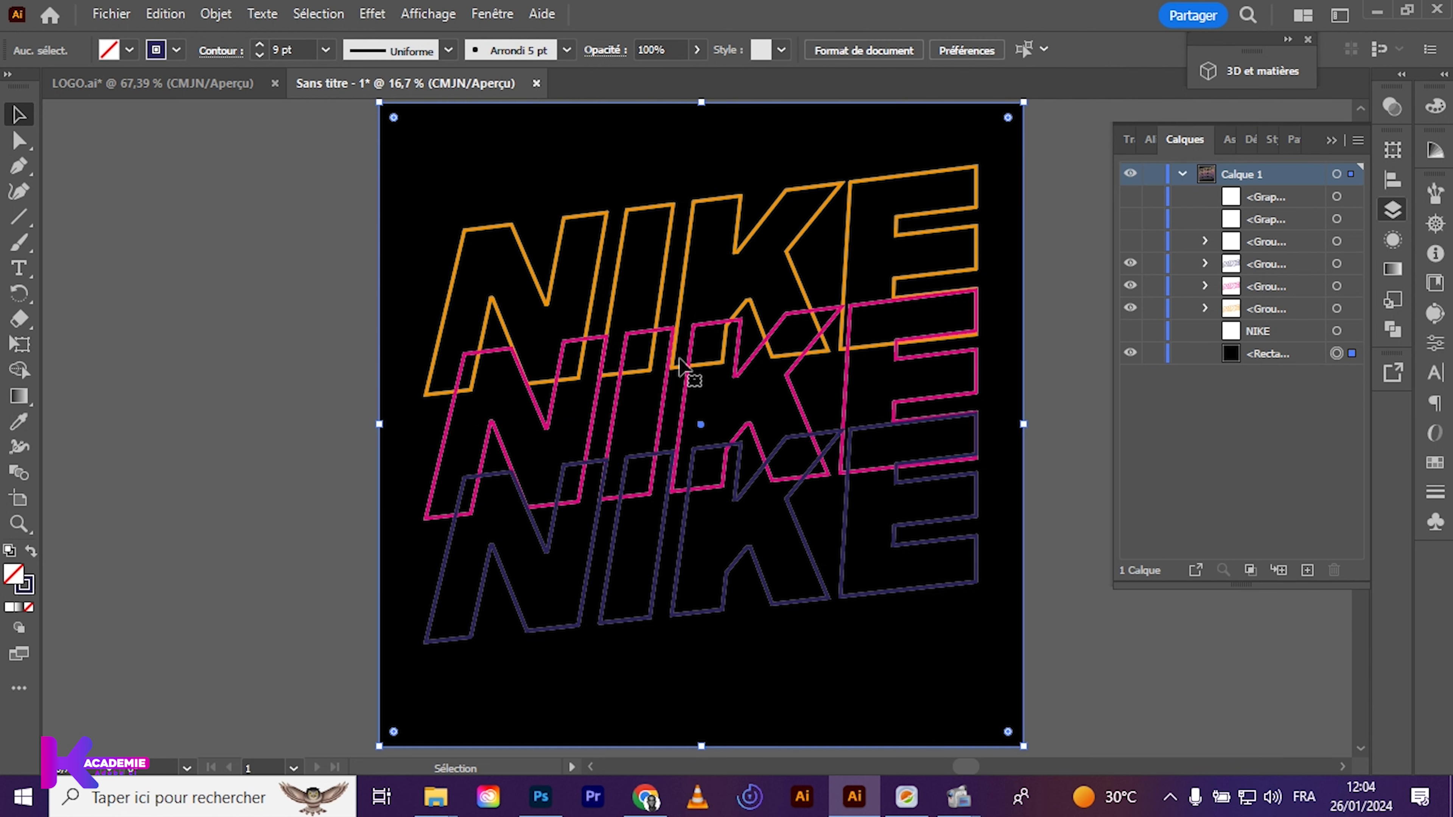
double_click(13, 577)
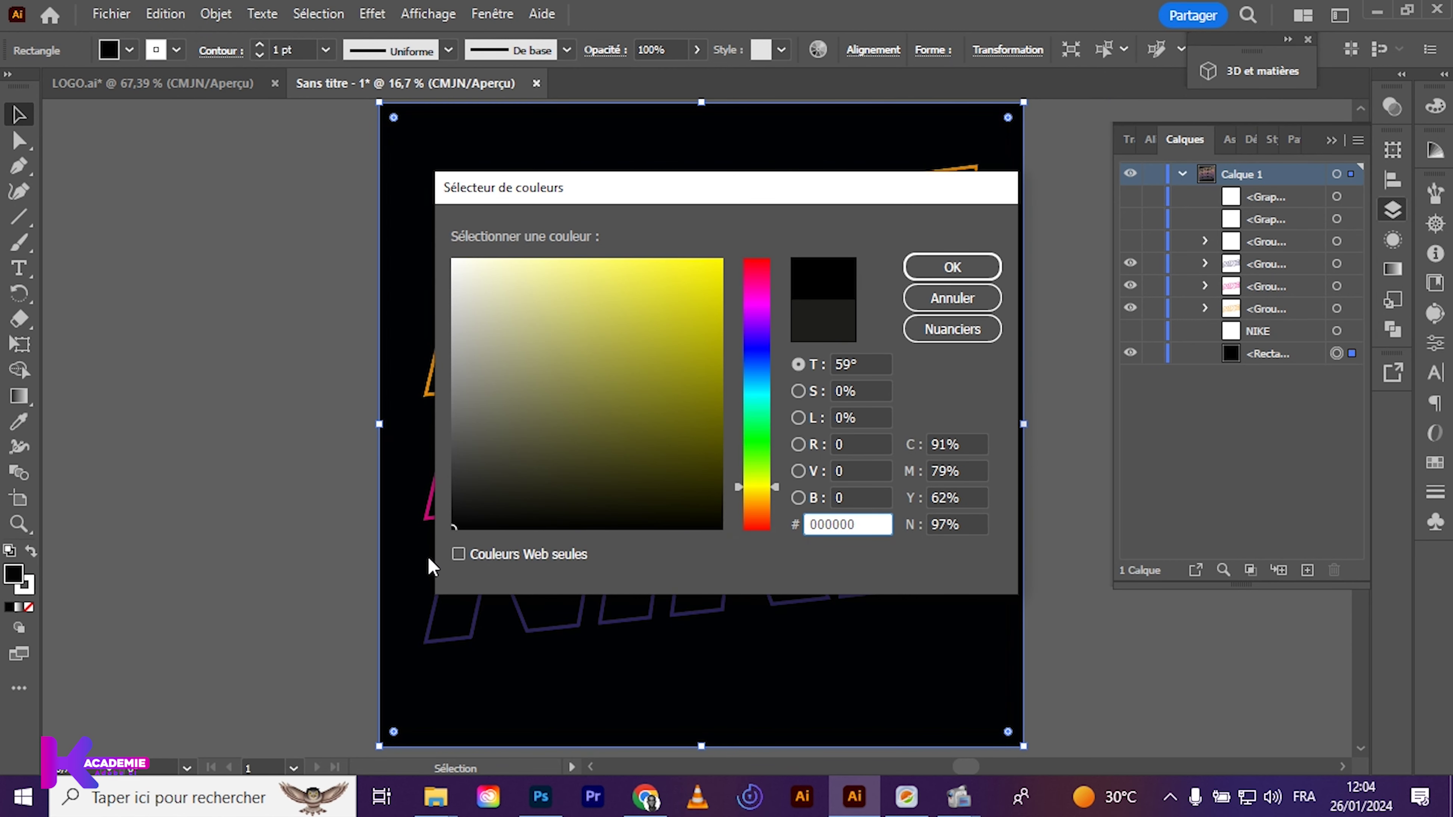
click(951, 267)
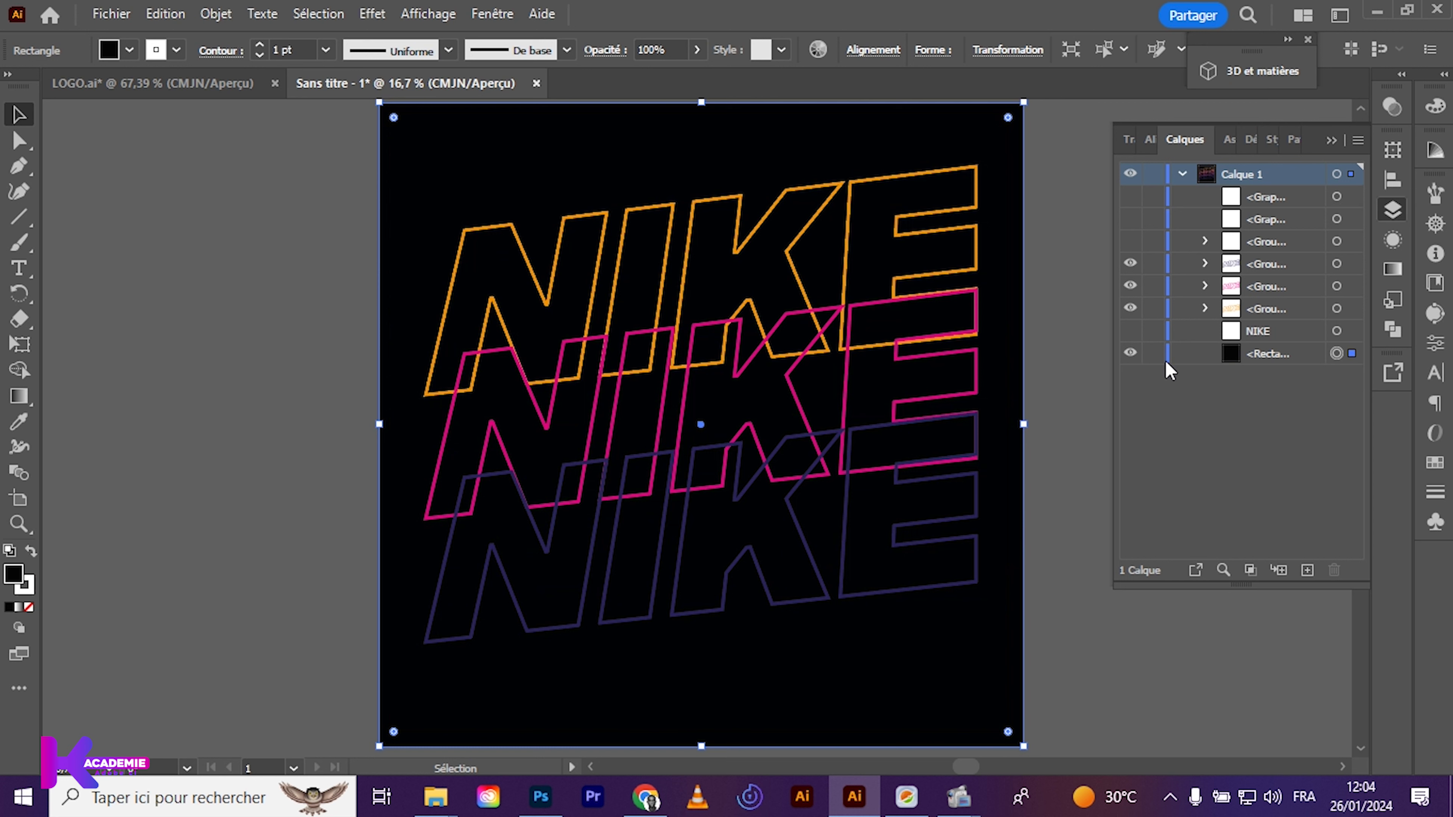
click(1153, 354)
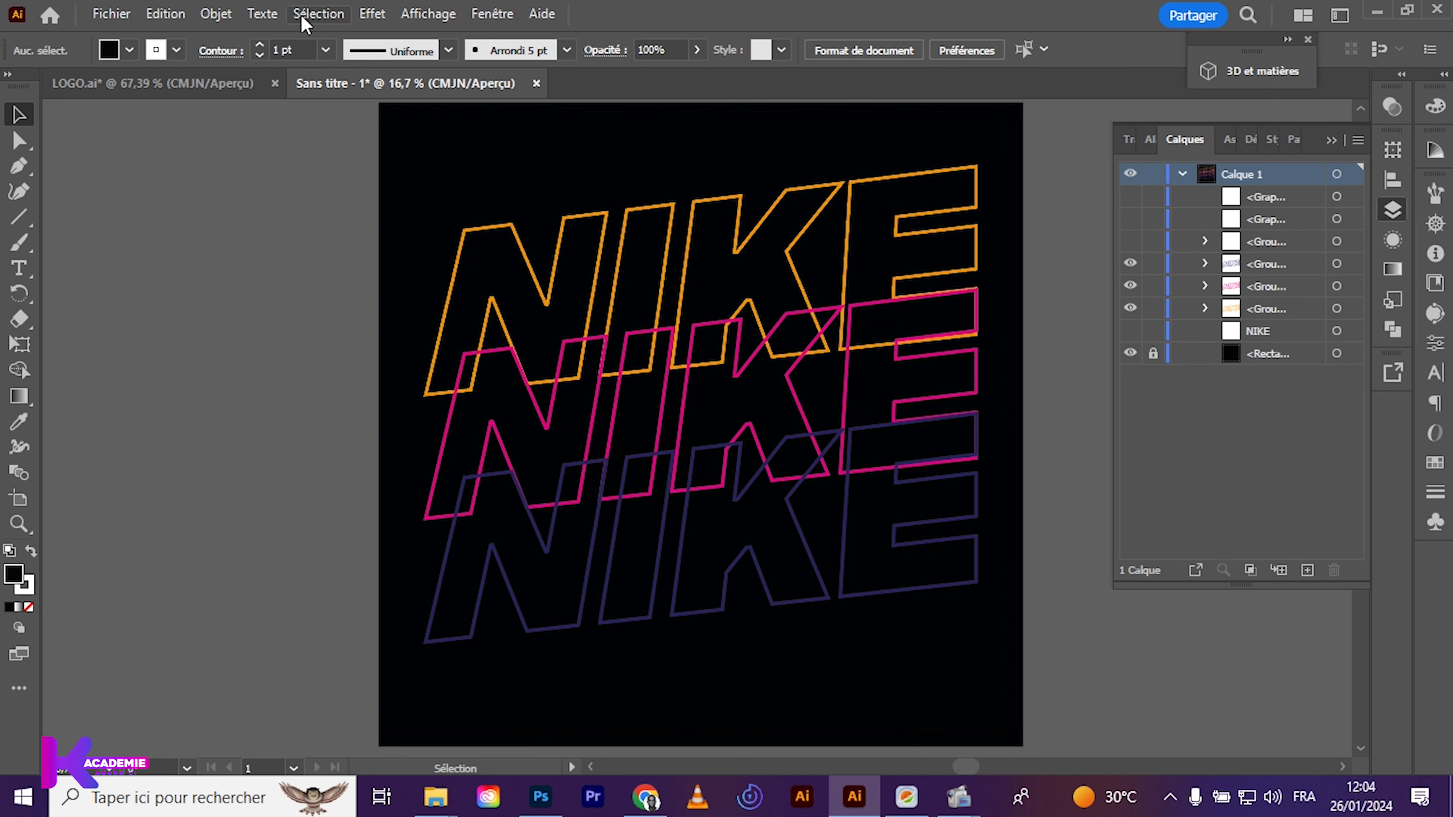
drag(413, 146, 794, 688)
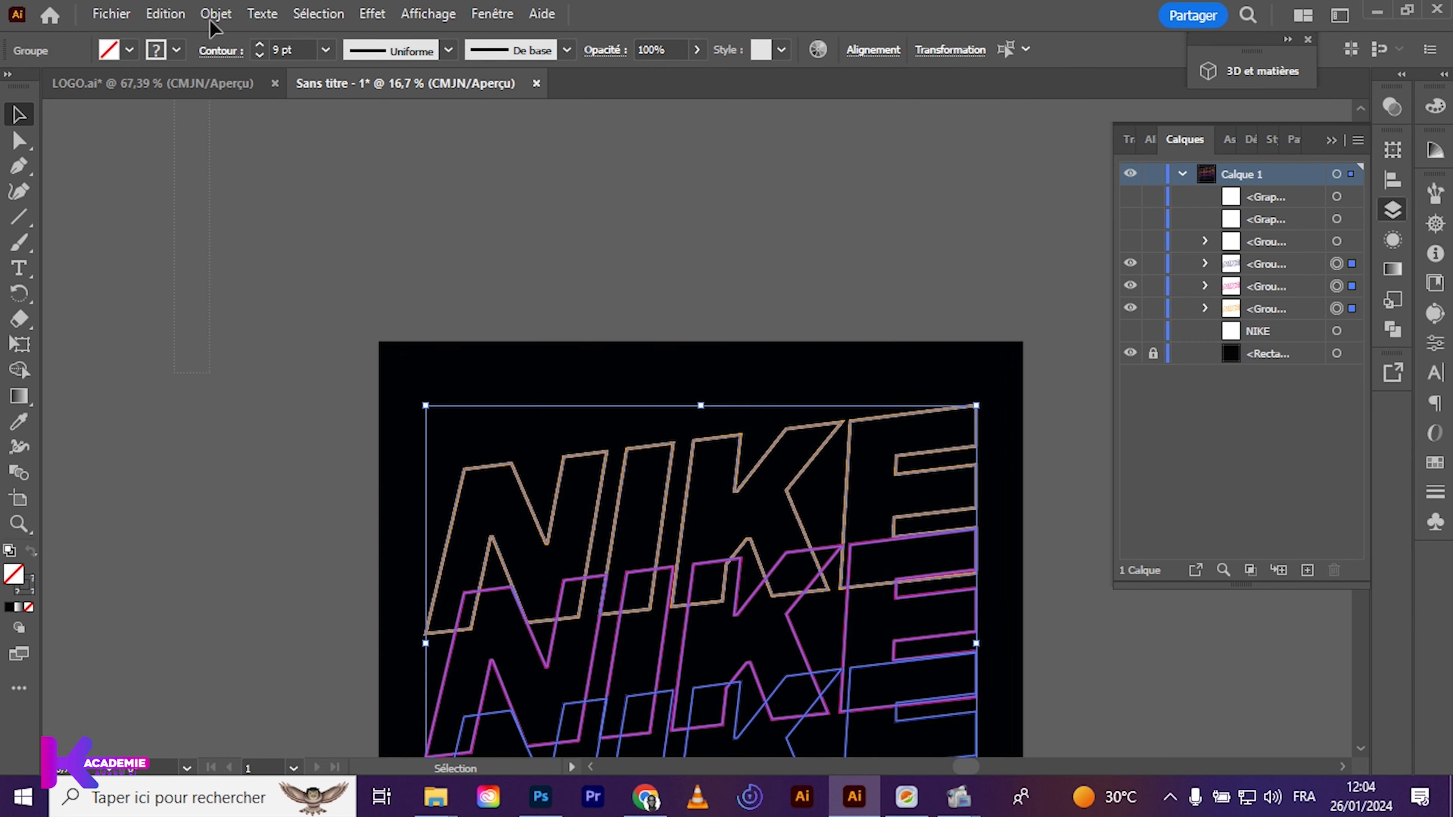
scroll(452, 408, up, 5)
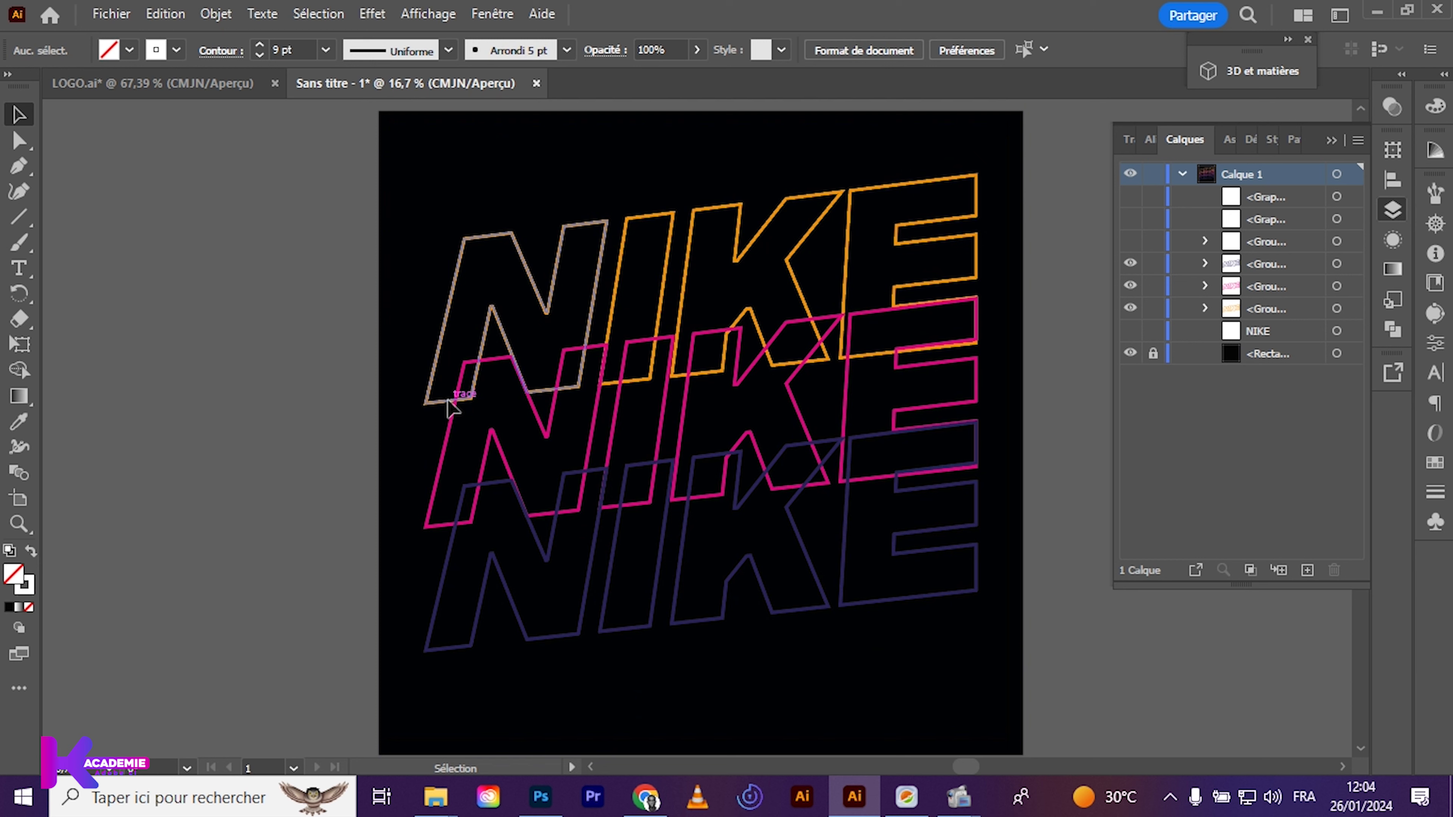
click(224, 16)
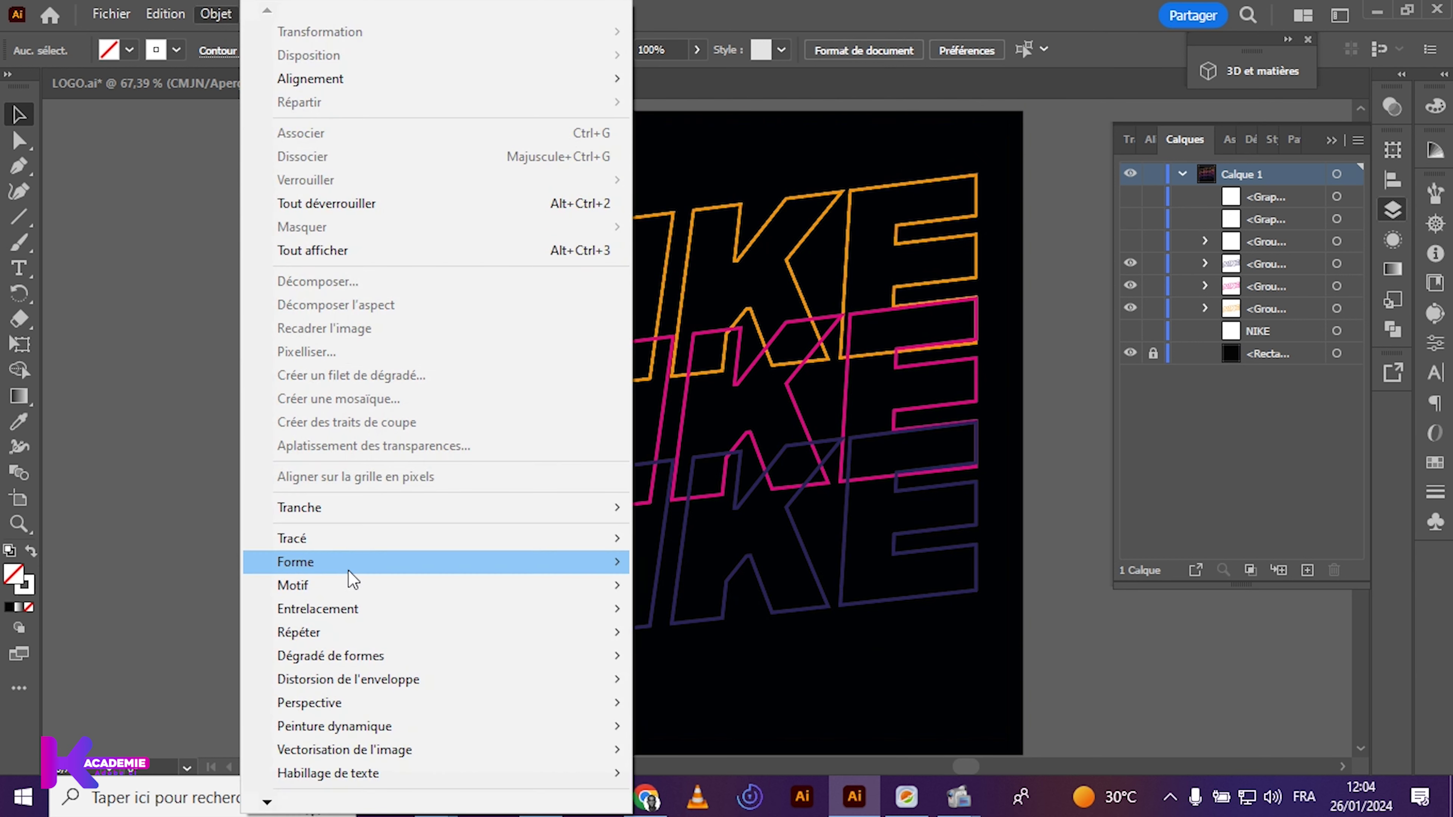
mouse_move(331, 659)
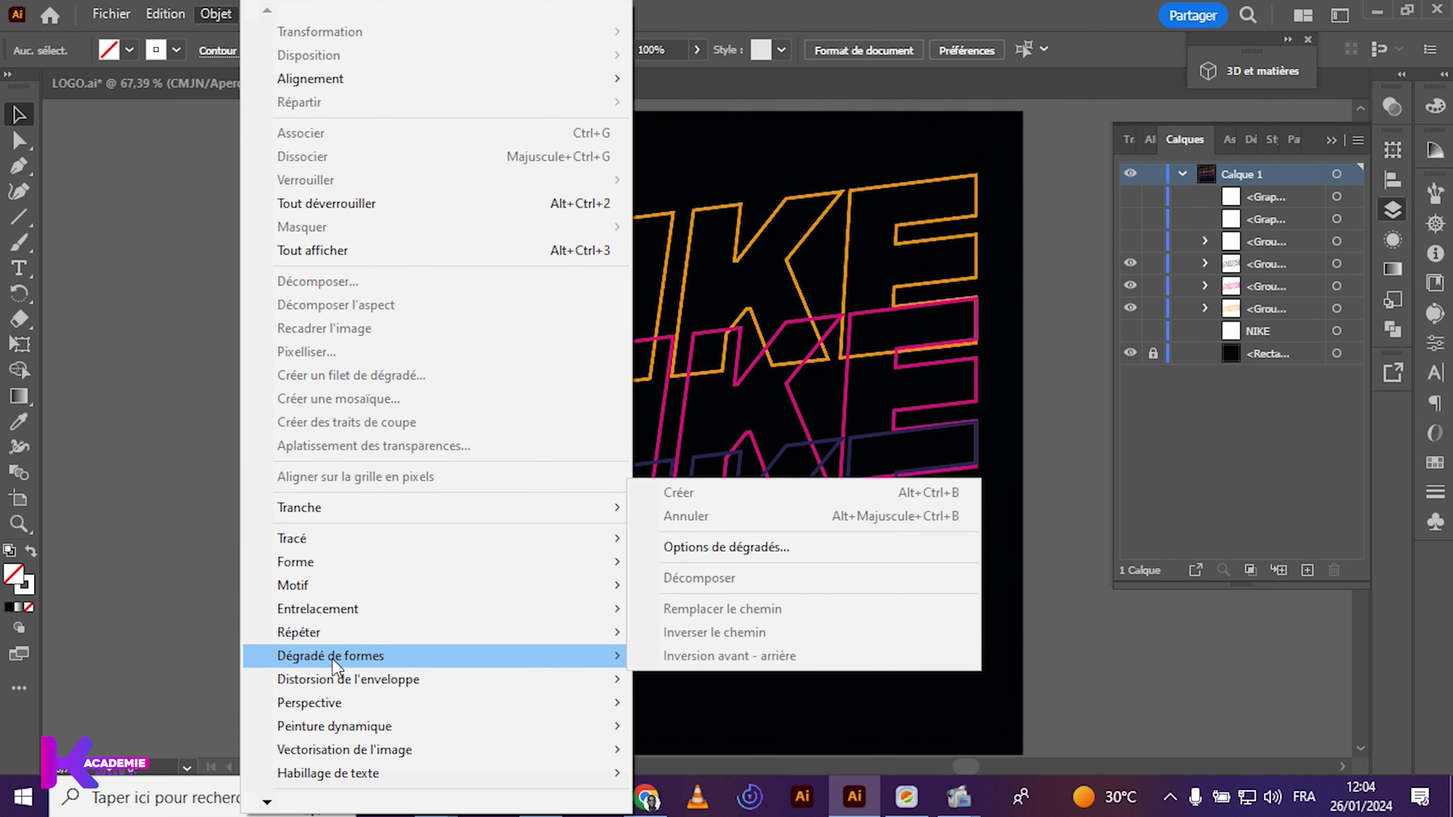
click(695, 734)
drag(403, 246, 712, 658)
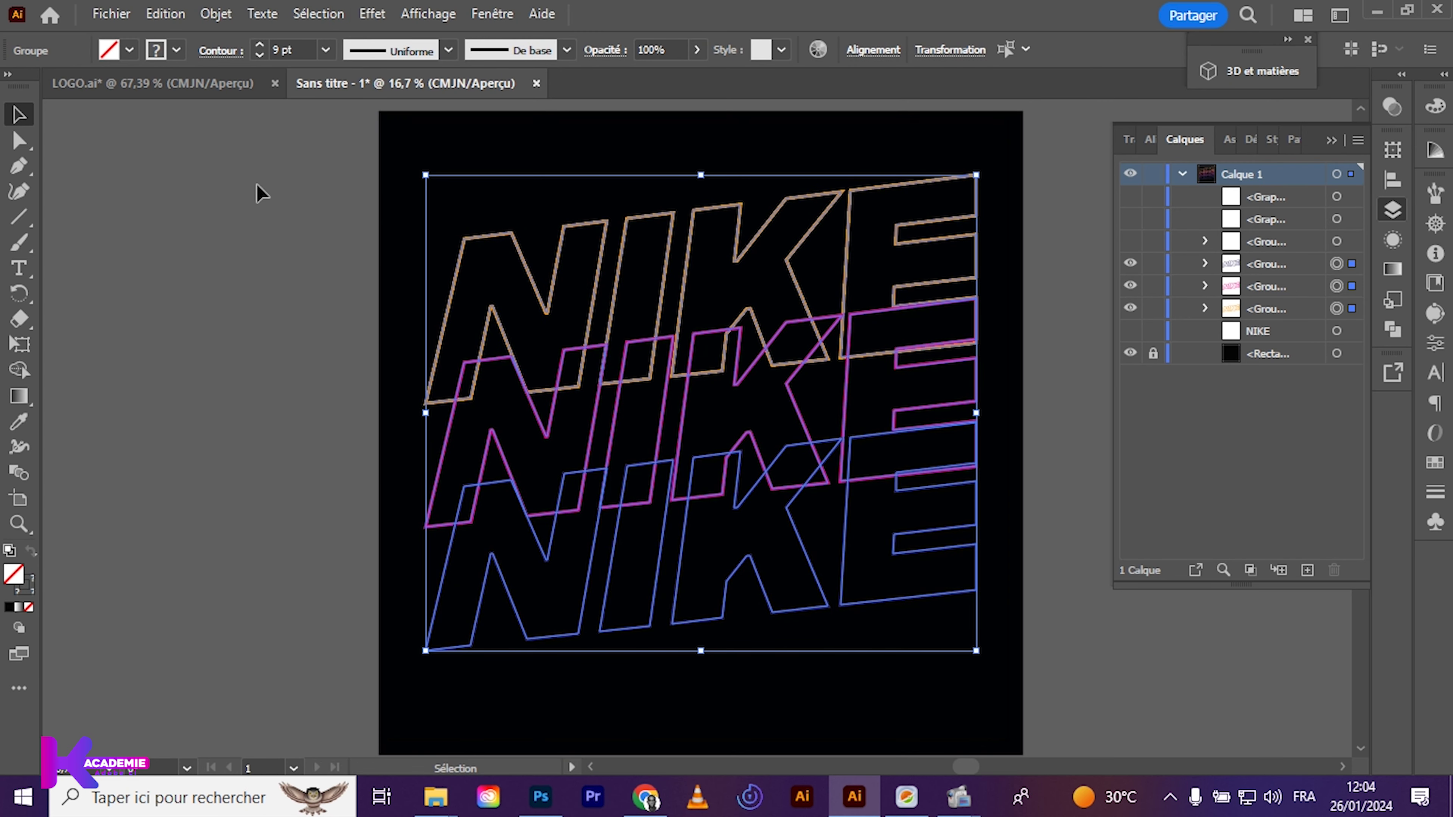
click(722, 691)
Stack the NIKE groups orange, magenta and dark blue from front to back and create a blend from all three
drag(1252, 311, 1243, 253)
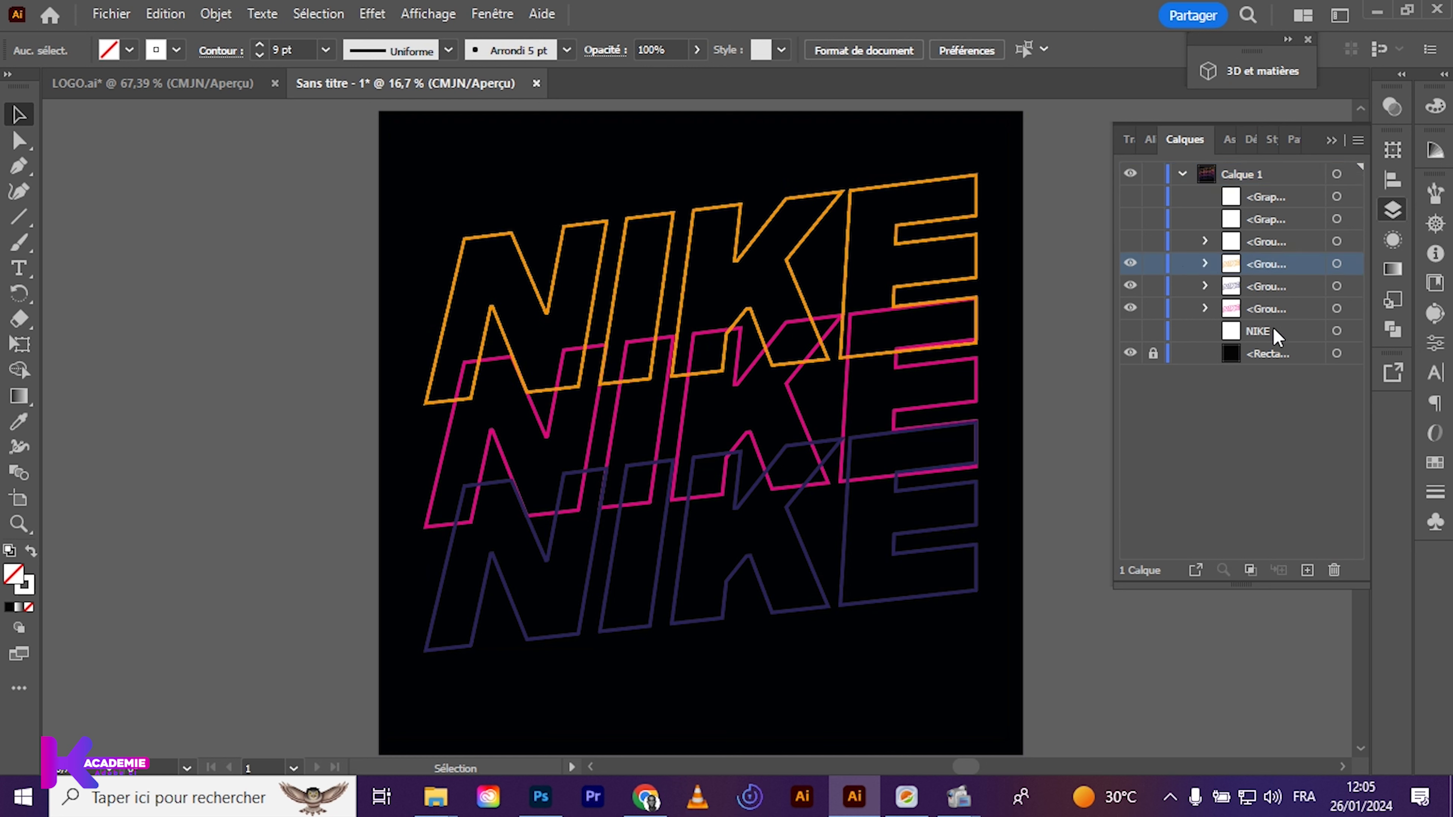
drag(1261, 286, 1264, 286)
drag(417, 268, 697, 629)
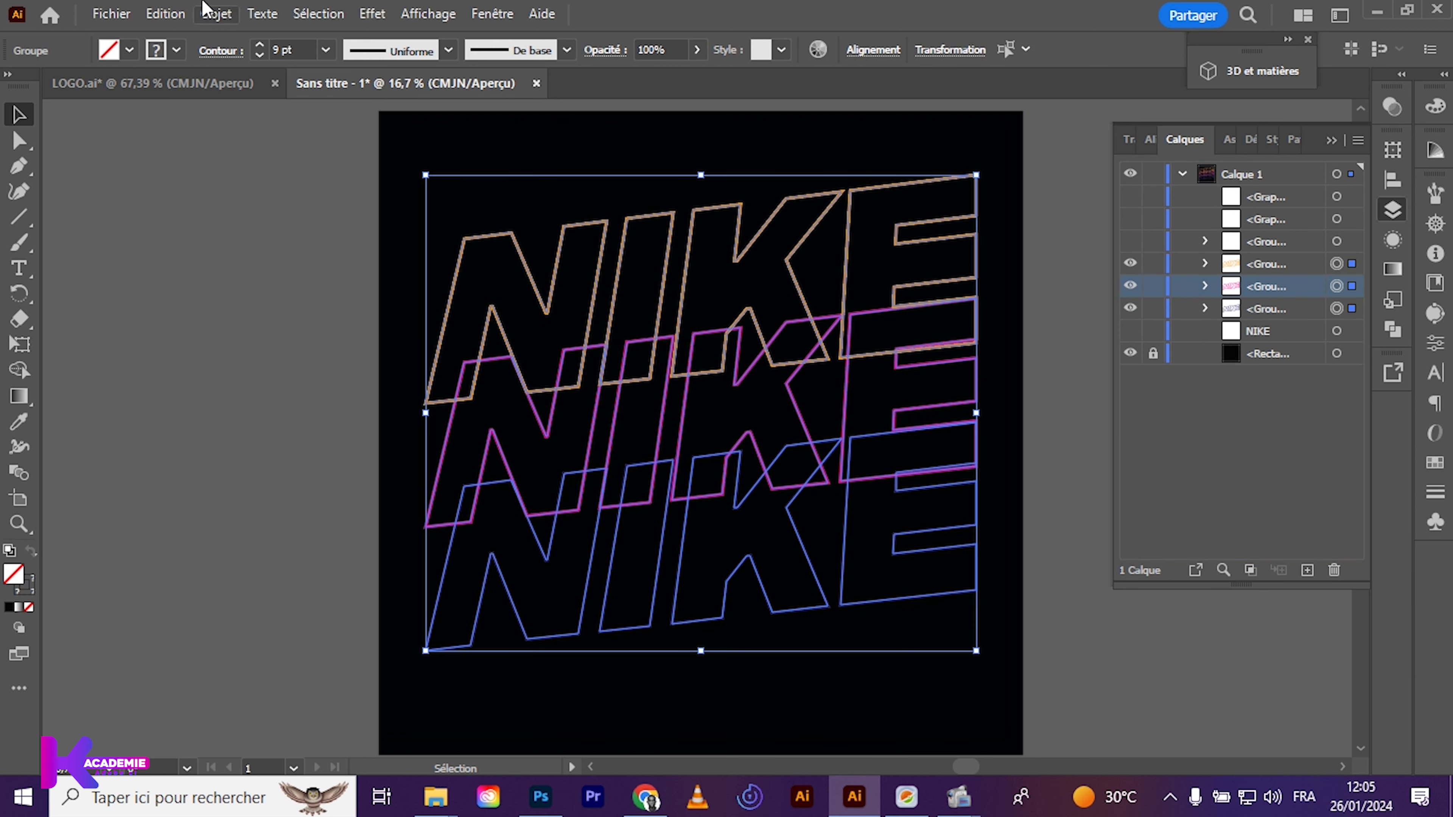
click(216, 14)
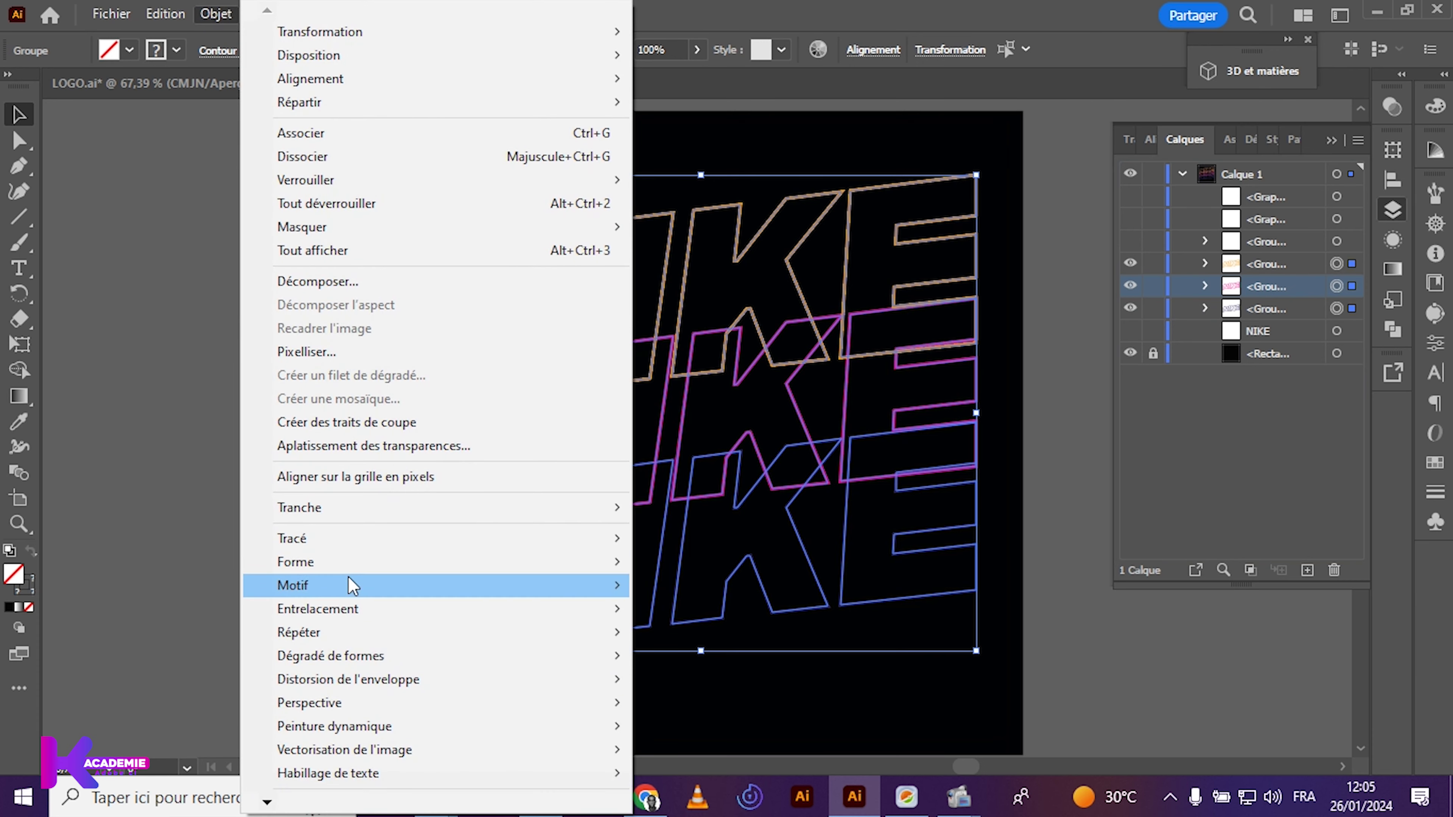
mouse_move(358, 656)
click(695, 496)
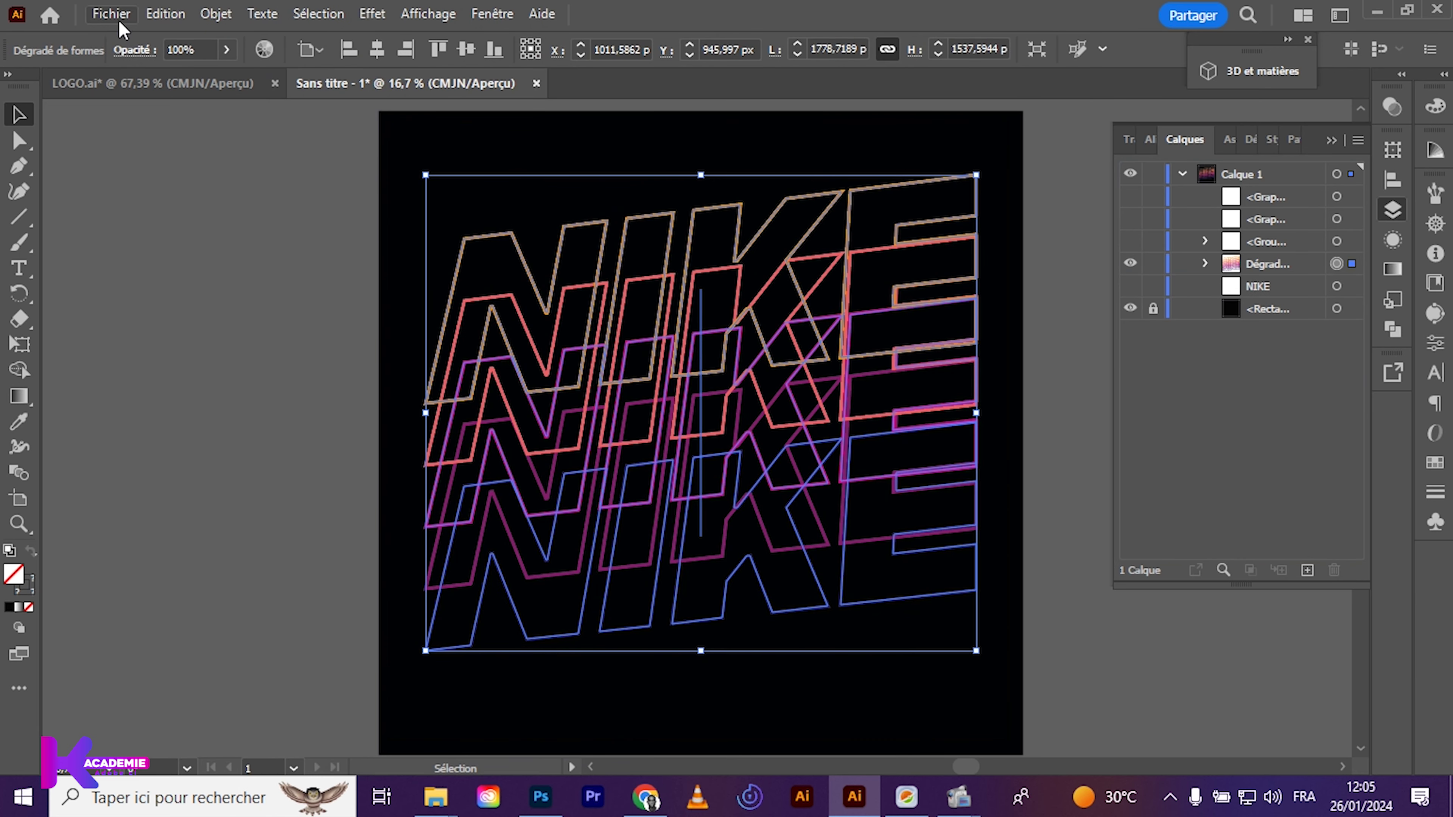
Set the NIKE blend's spacing to 200 specified steps and compare the result with the preview off and on
click(212, 15)
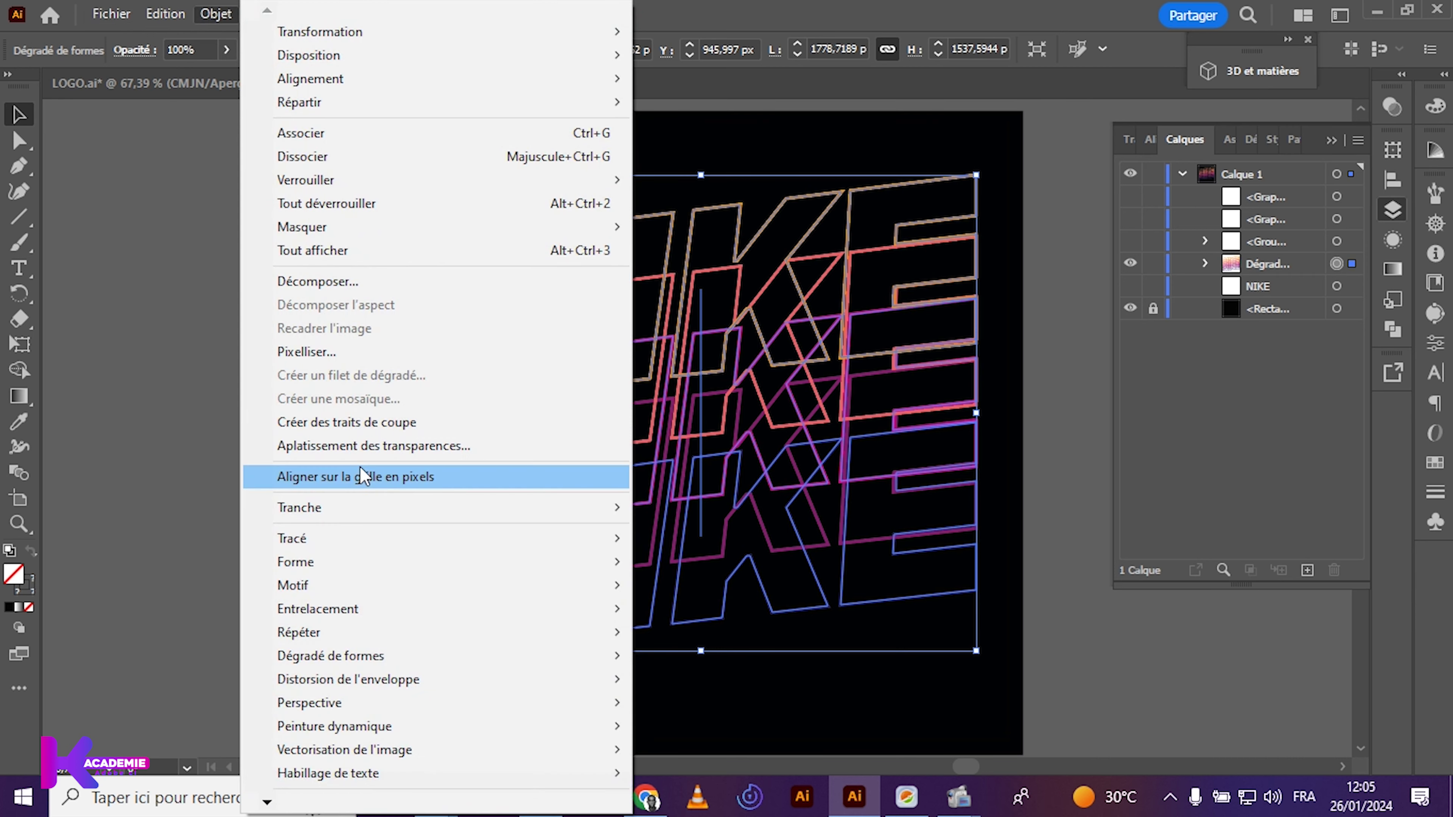
mouse_move(360, 658)
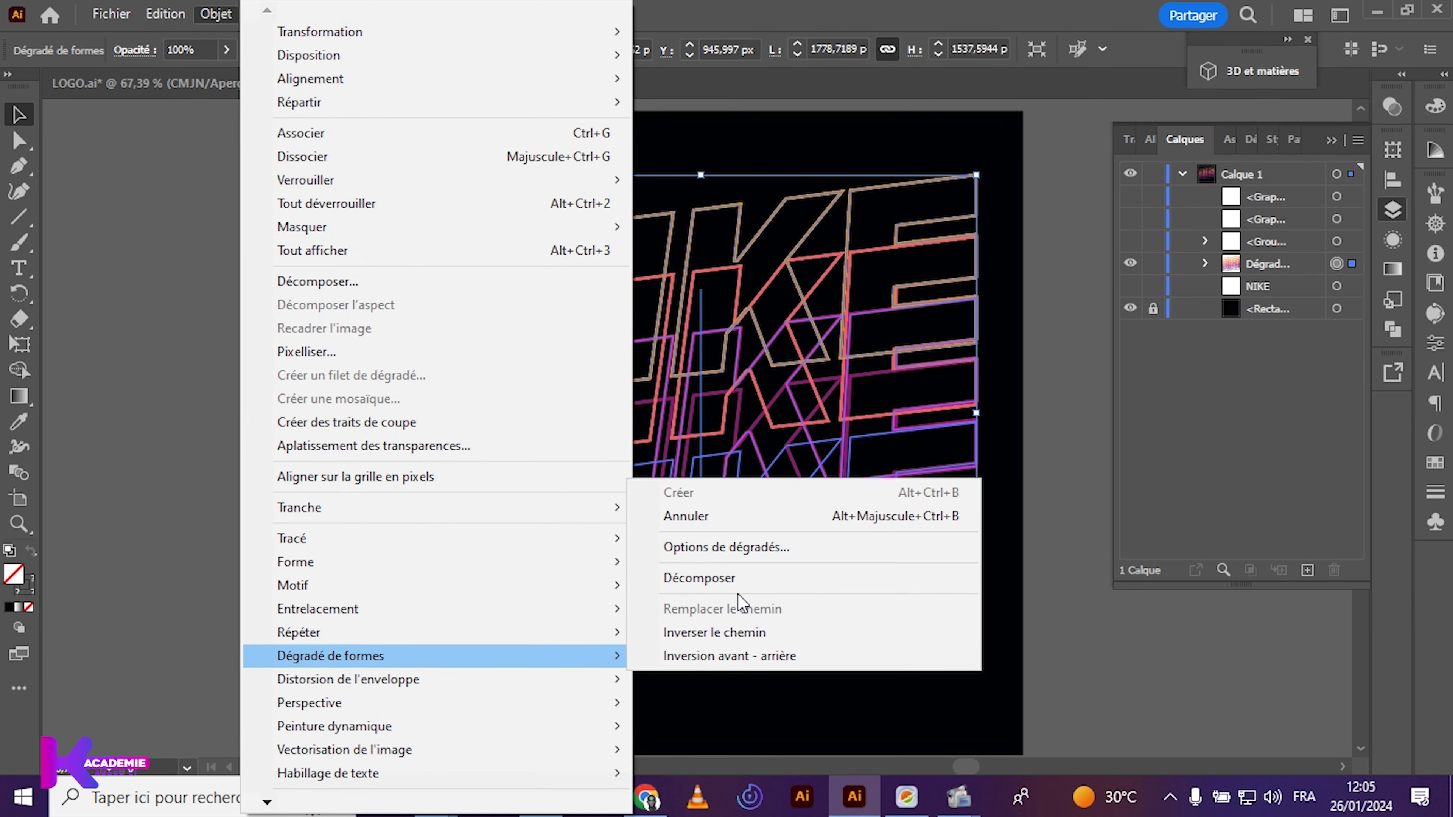
click(699, 547)
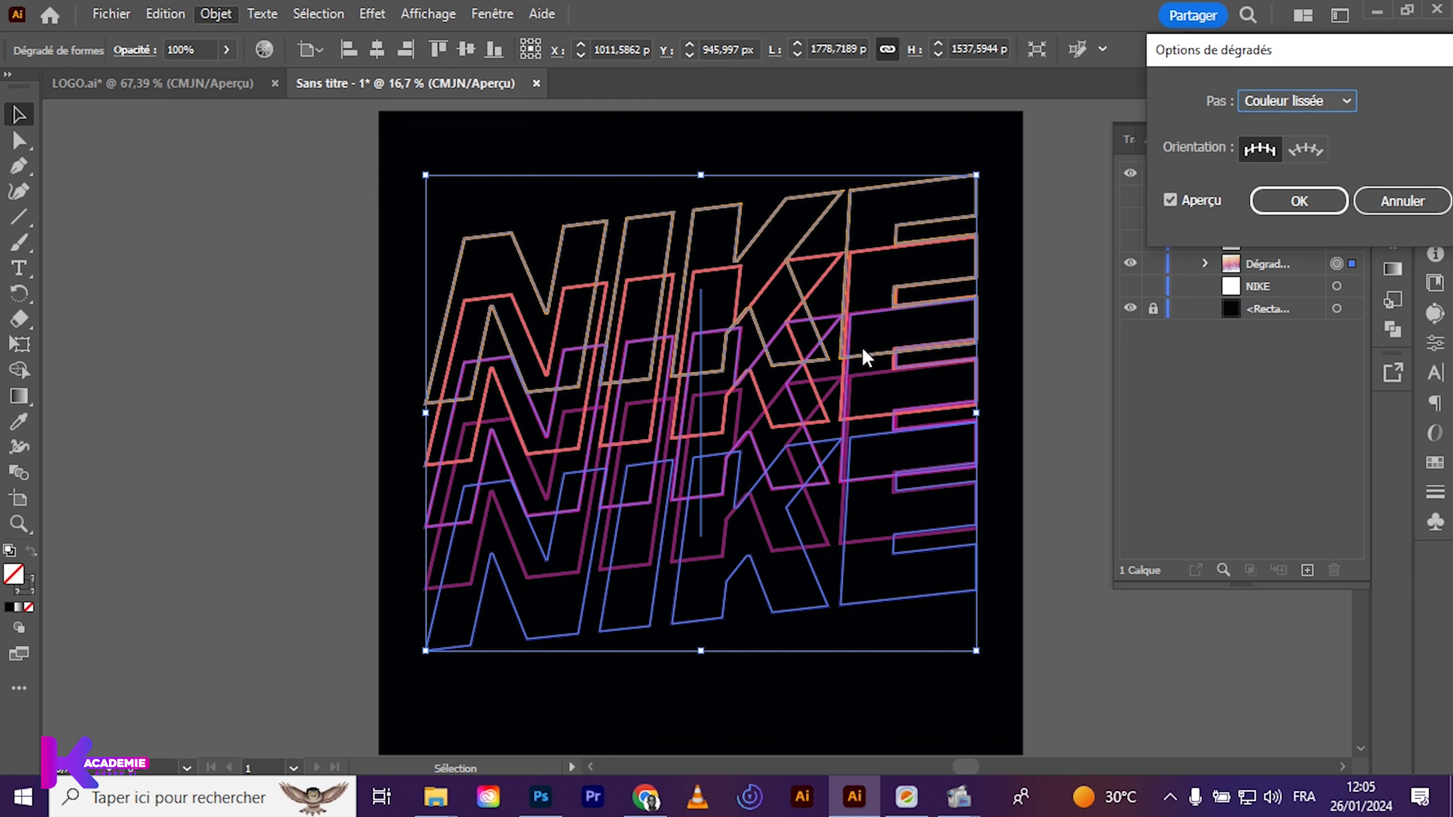
drag(1202, 55, 1076, 52)
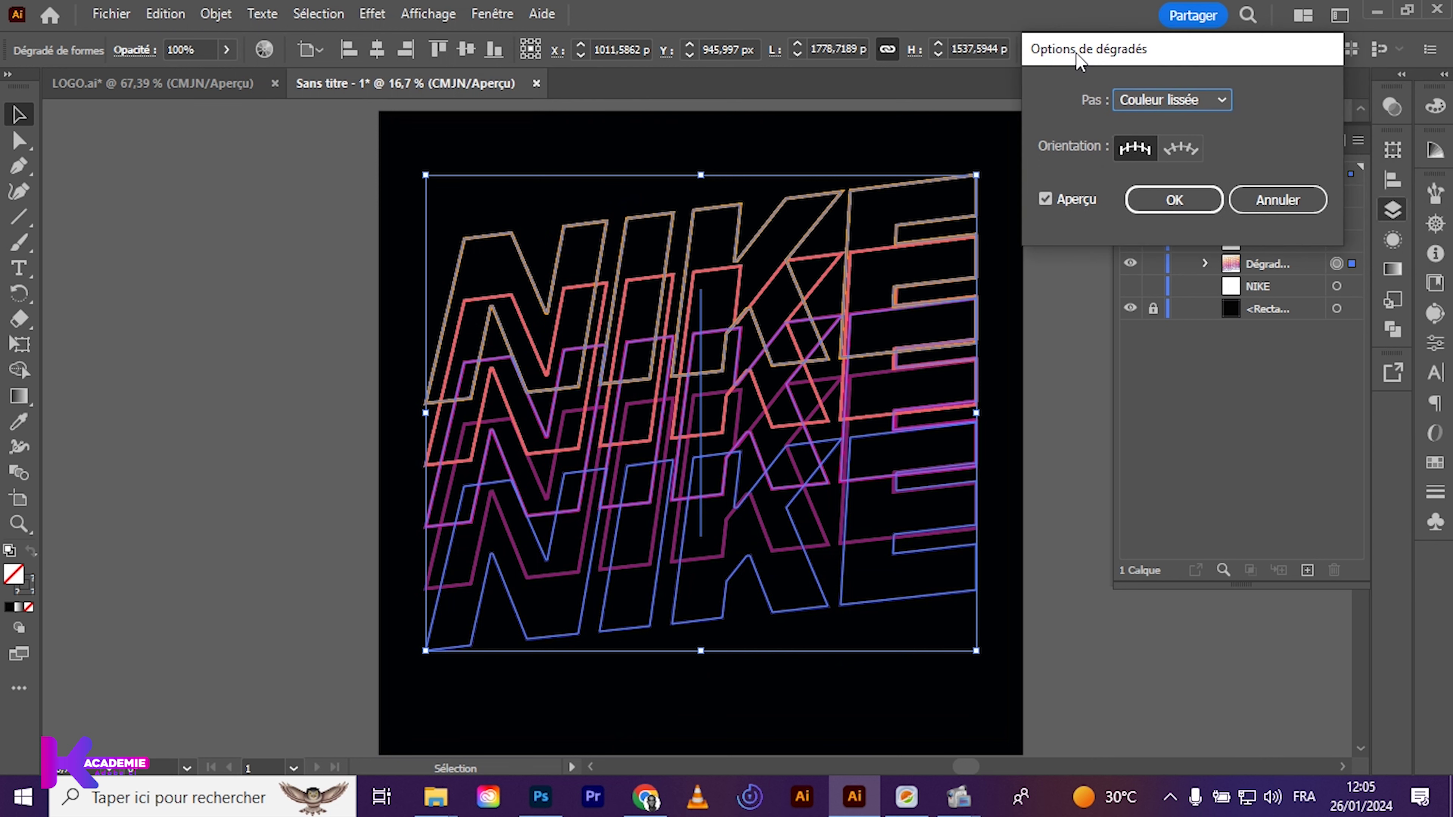
click(1146, 103)
click(1153, 141)
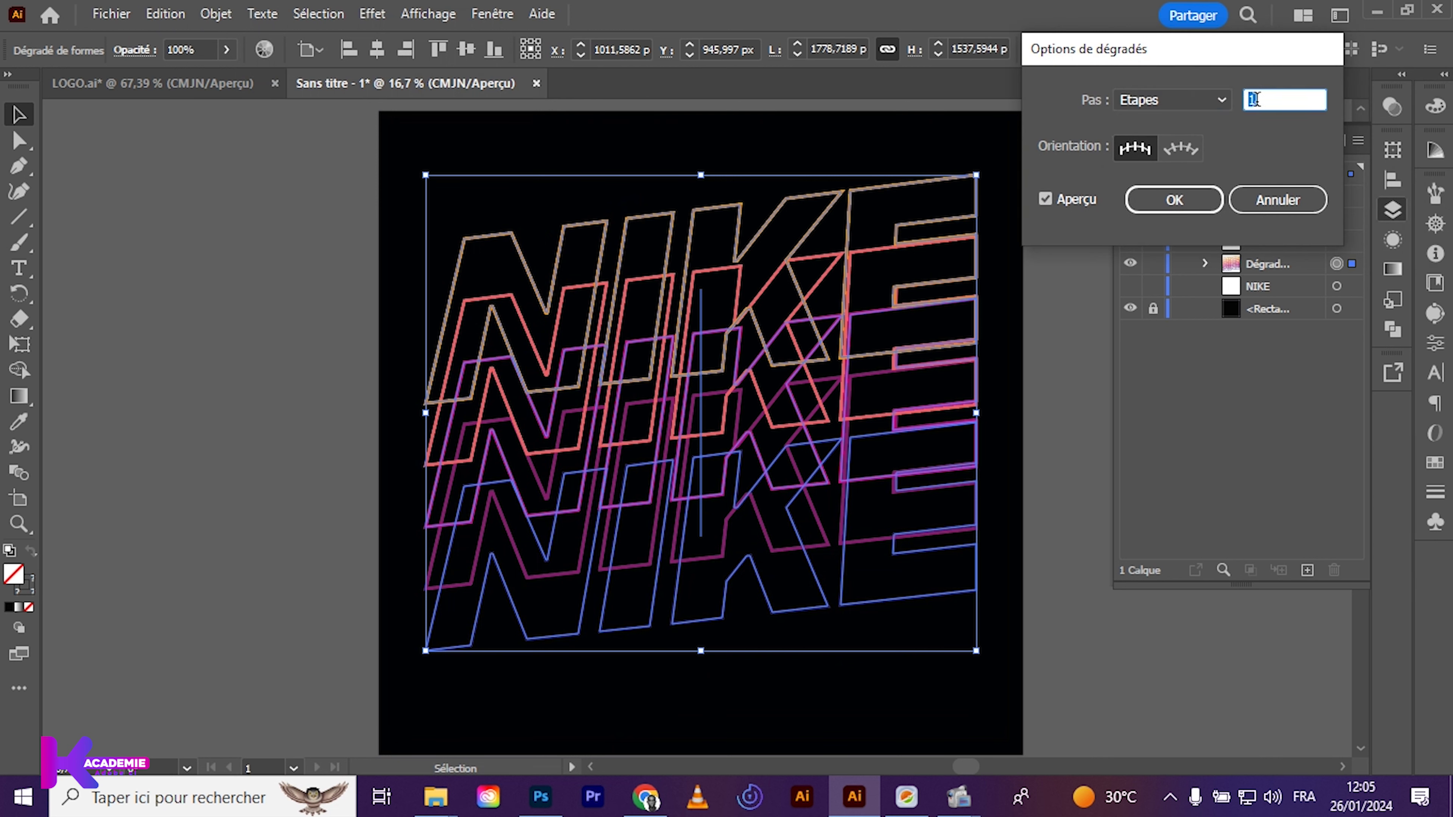
key(Up)
key(Up)
key(Up)
key(Up)
key(Up)
key(Up)
key(Up)
key(Up)
key(Up)
key(Up)
key(Up)
key(Up)
key(Up)
key(Up)
key(Up)
key(Up)
key(Up)
key(Up)
key(Up)
key(Up)
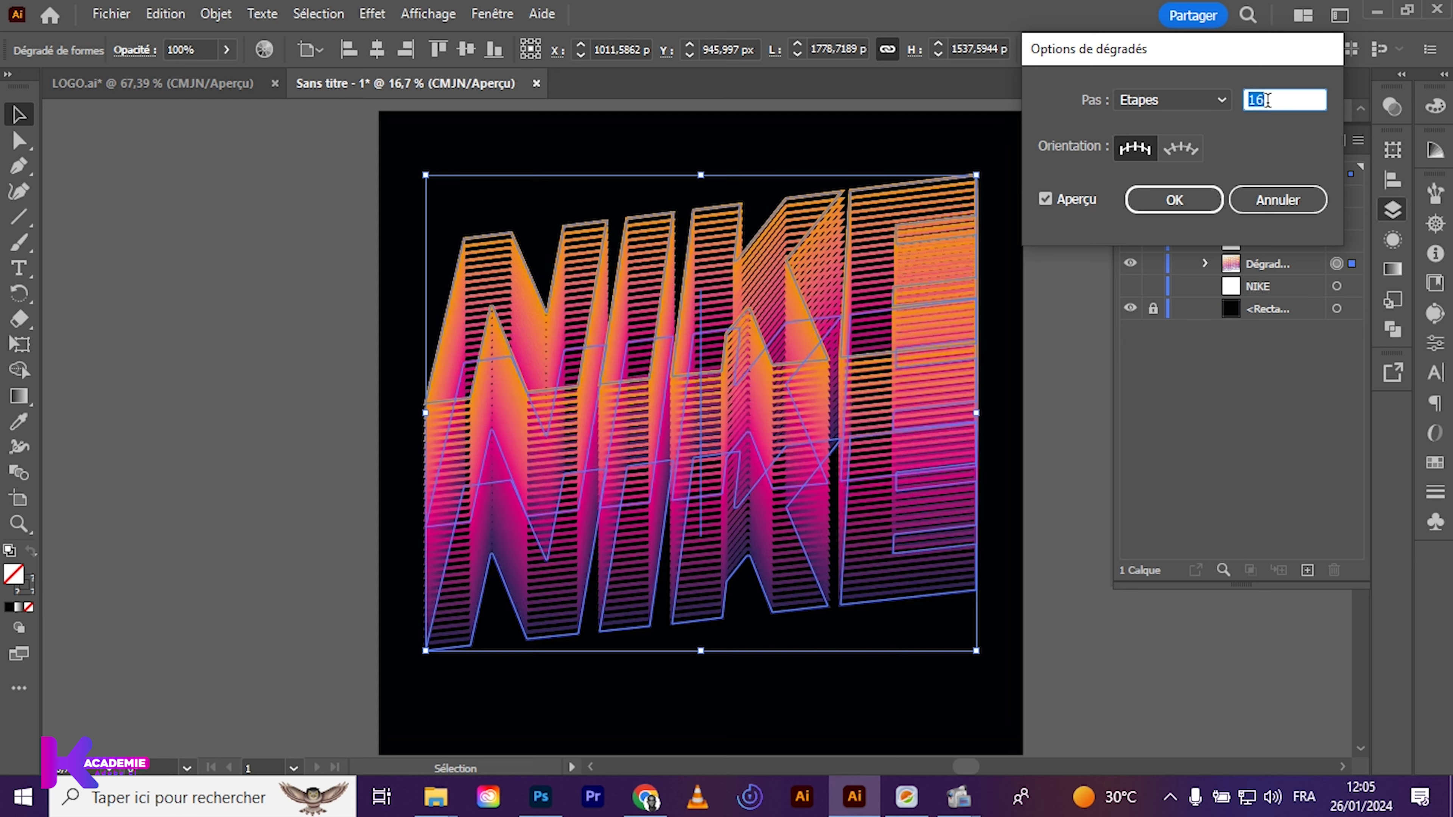
key(Up)
key(Up)
key(Up)
key(Up)
key(Up)
key(Up)
key(Up)
key(Up)
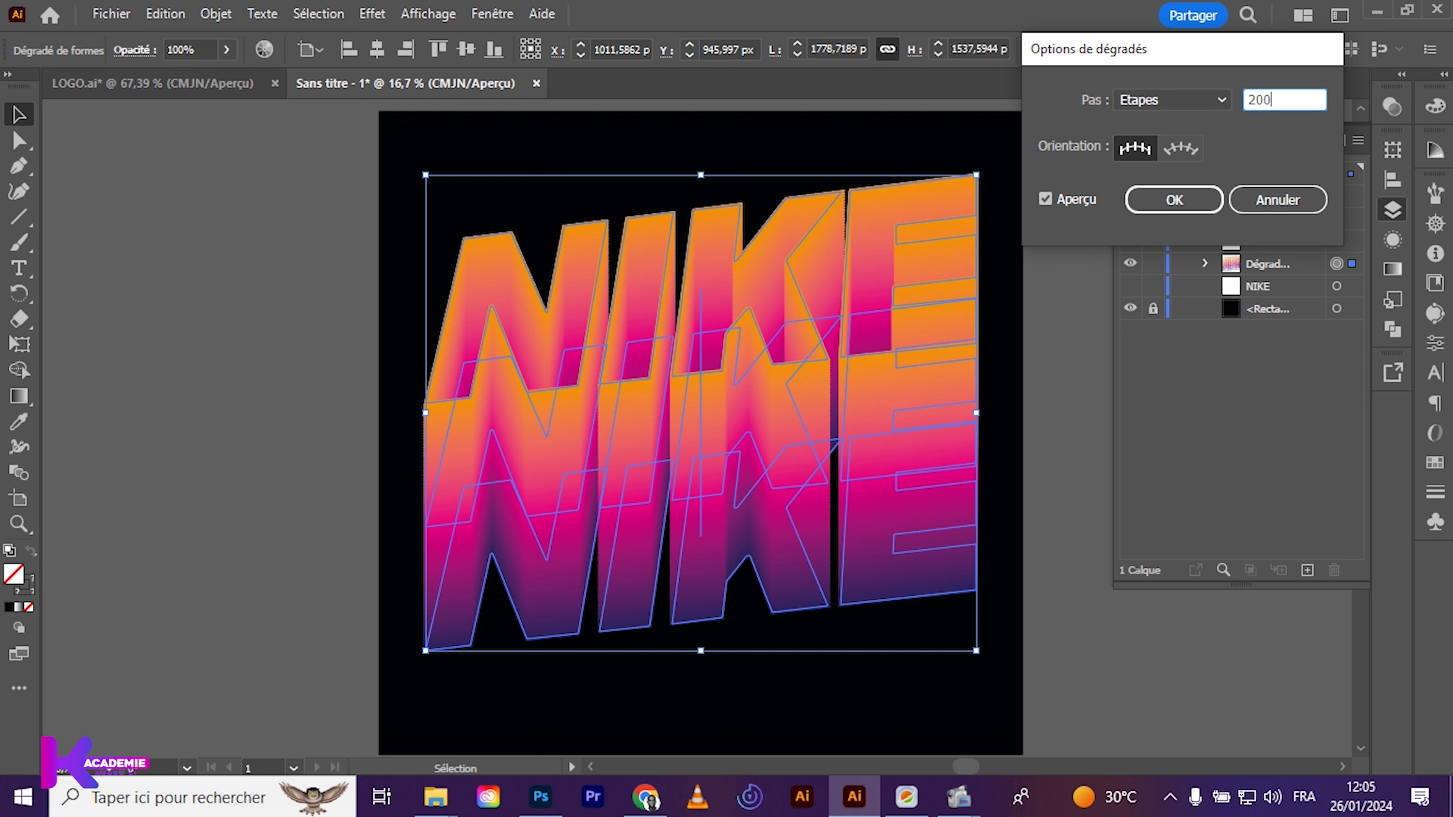
click(1047, 199)
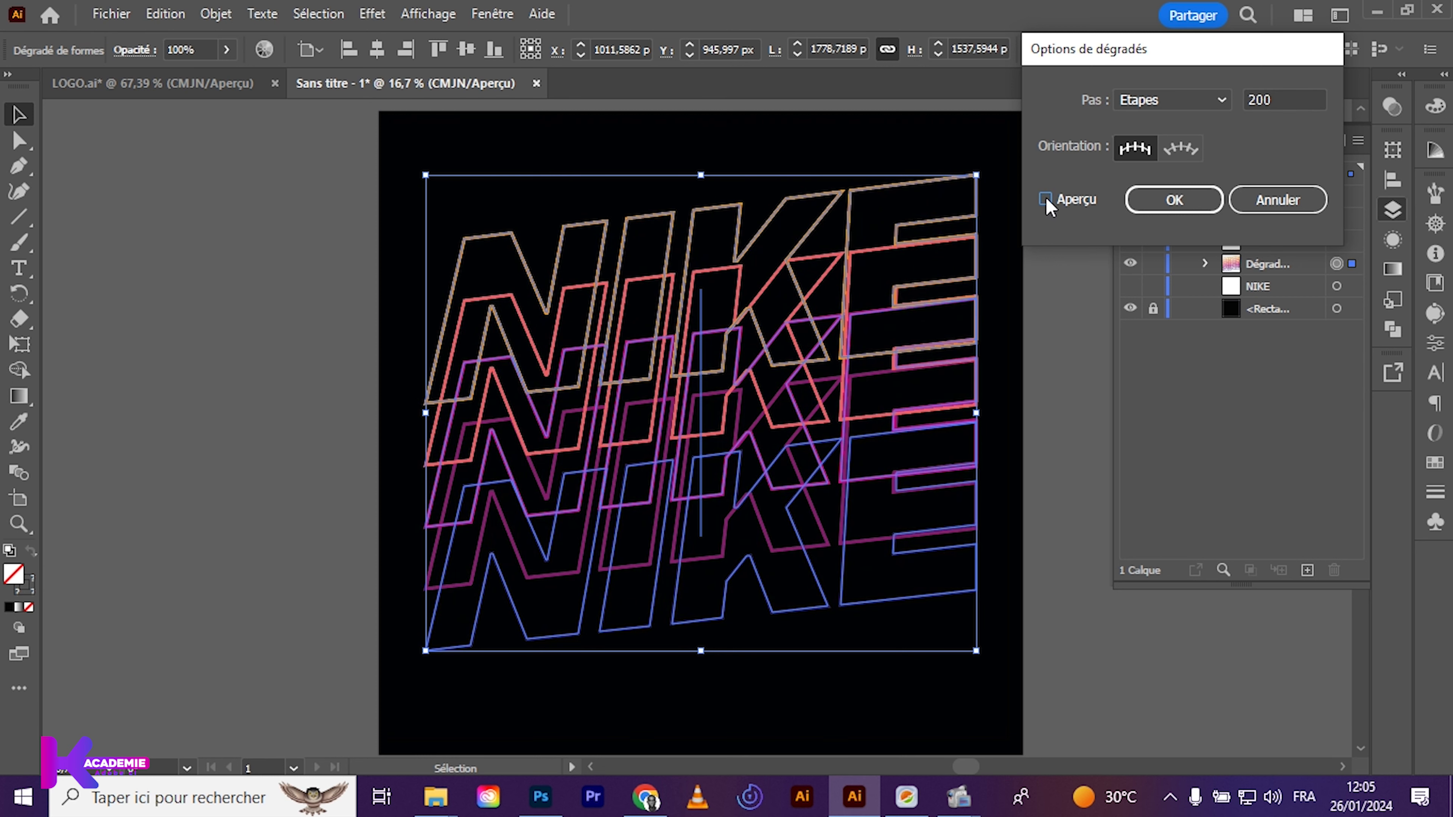
click(1047, 198)
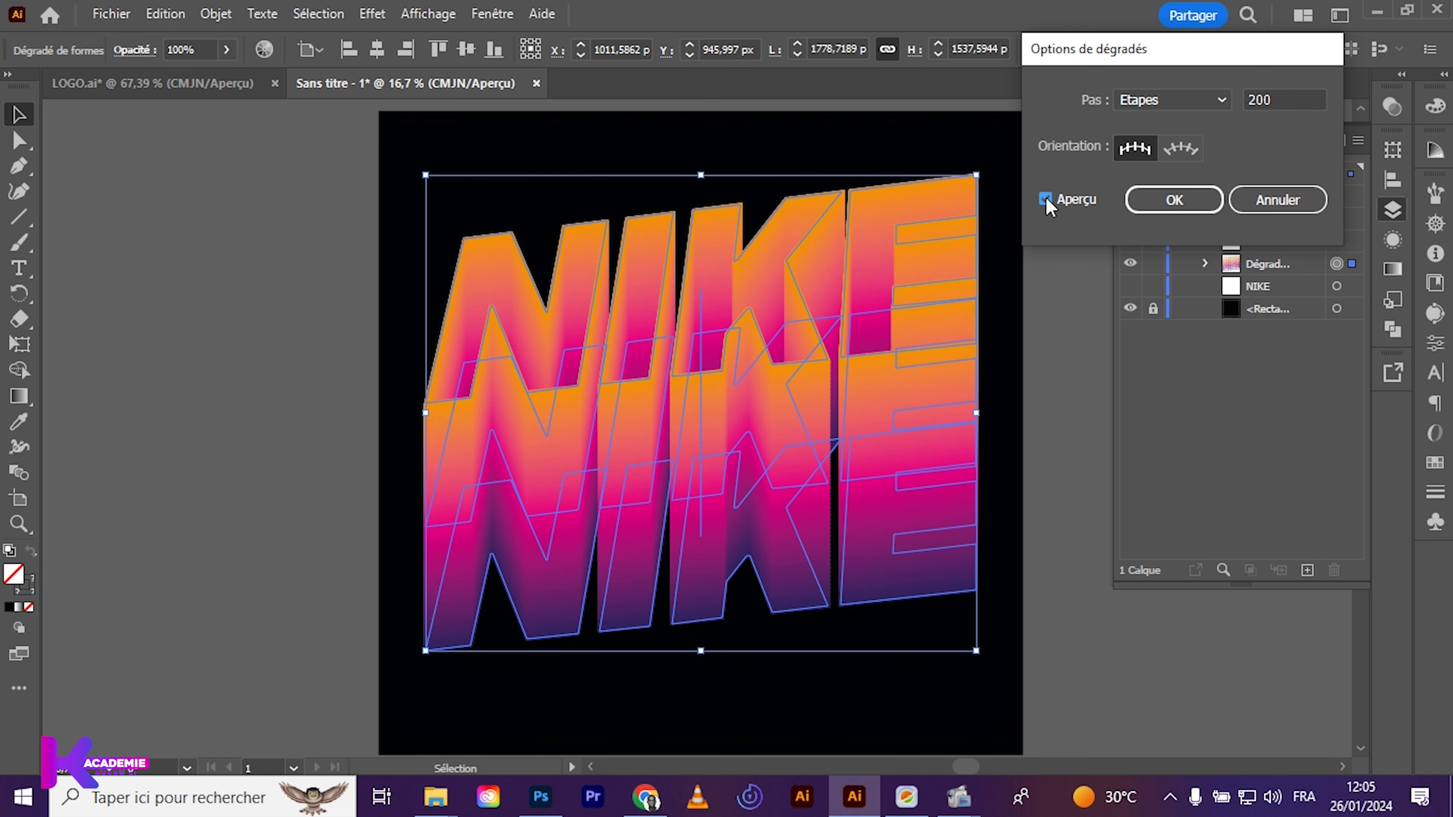
click(1161, 201)
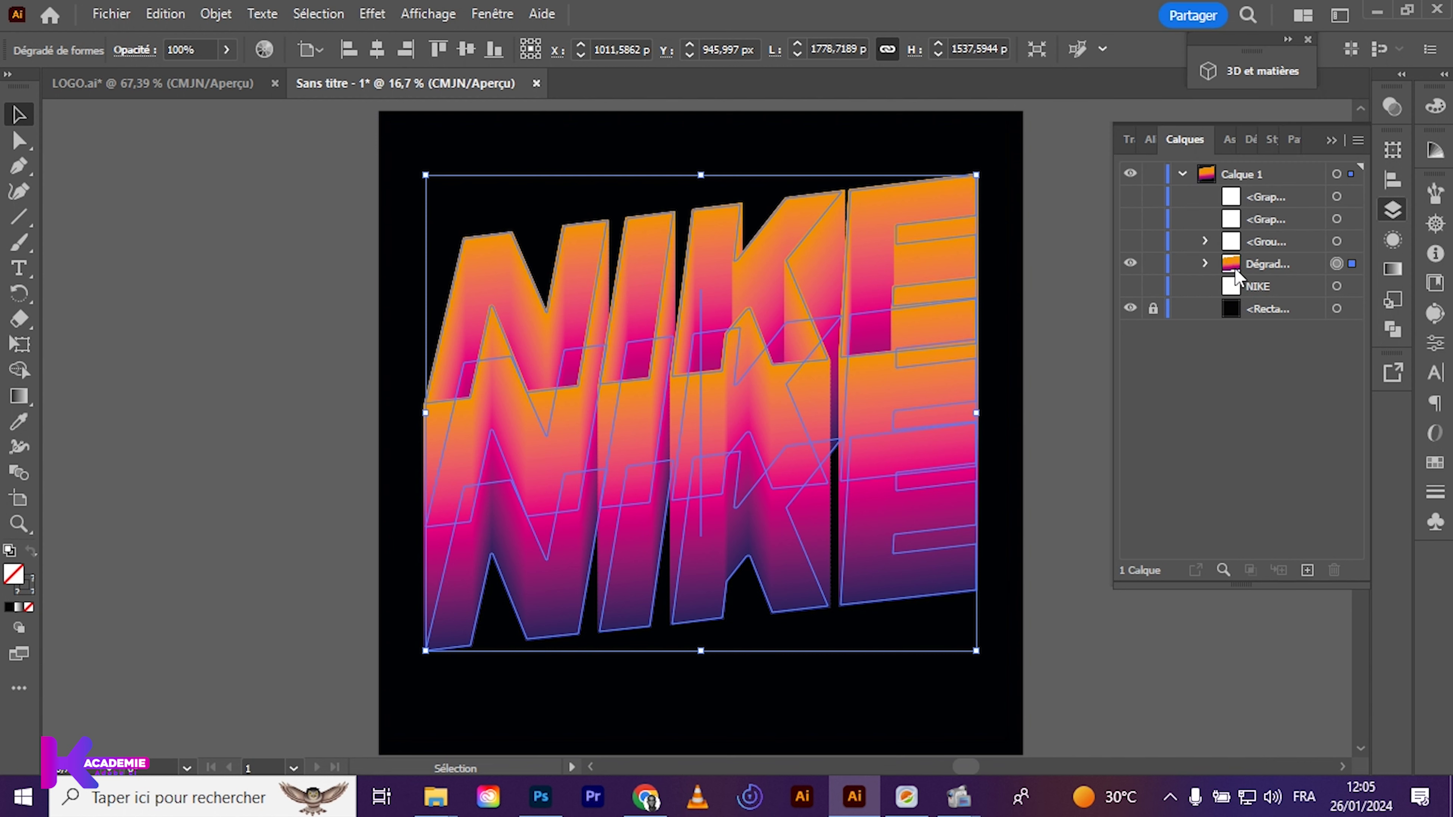
click(340, 335)
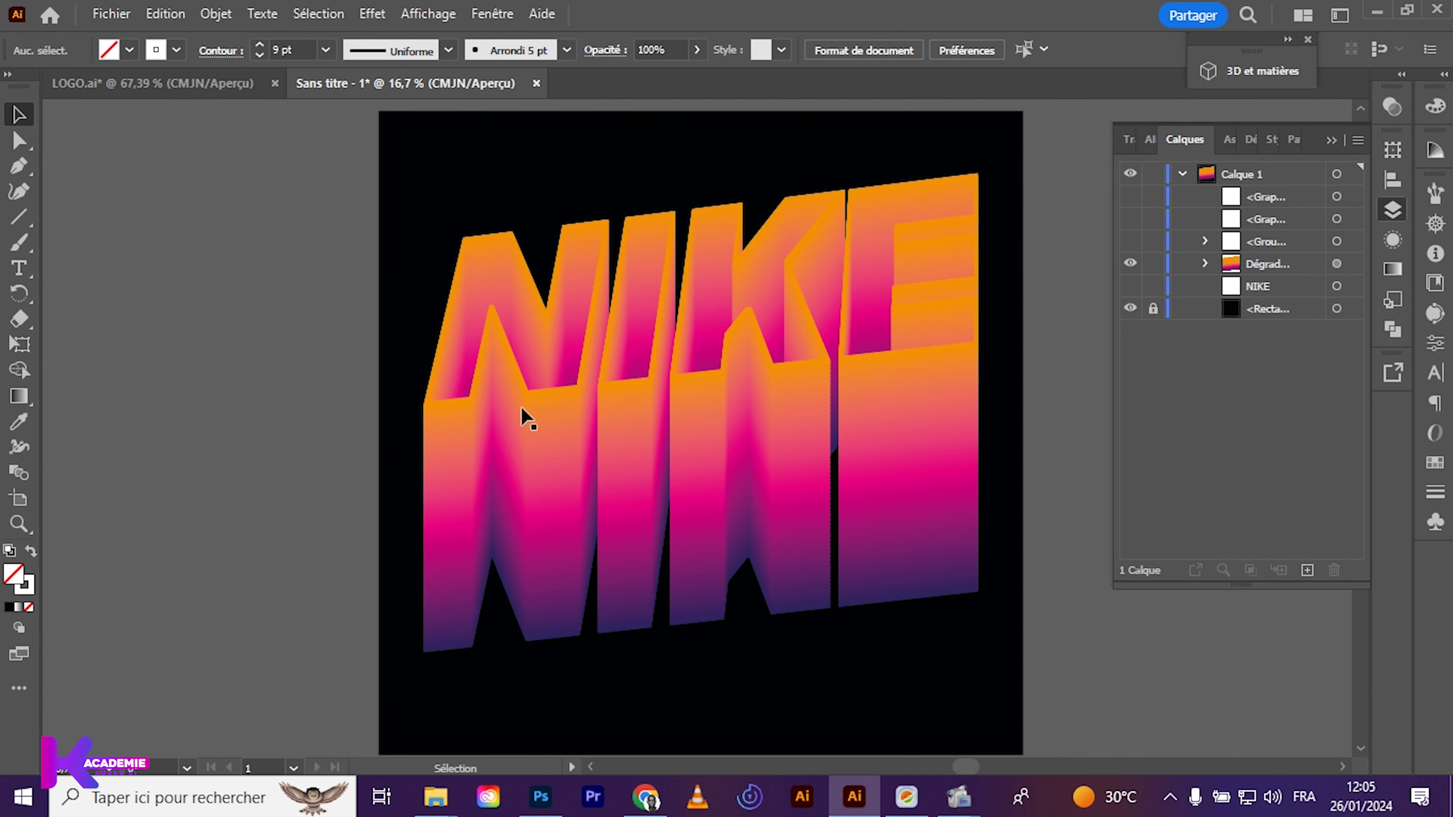
Copy the blend's spine path out above the blend and hide the copy
click(678, 366)
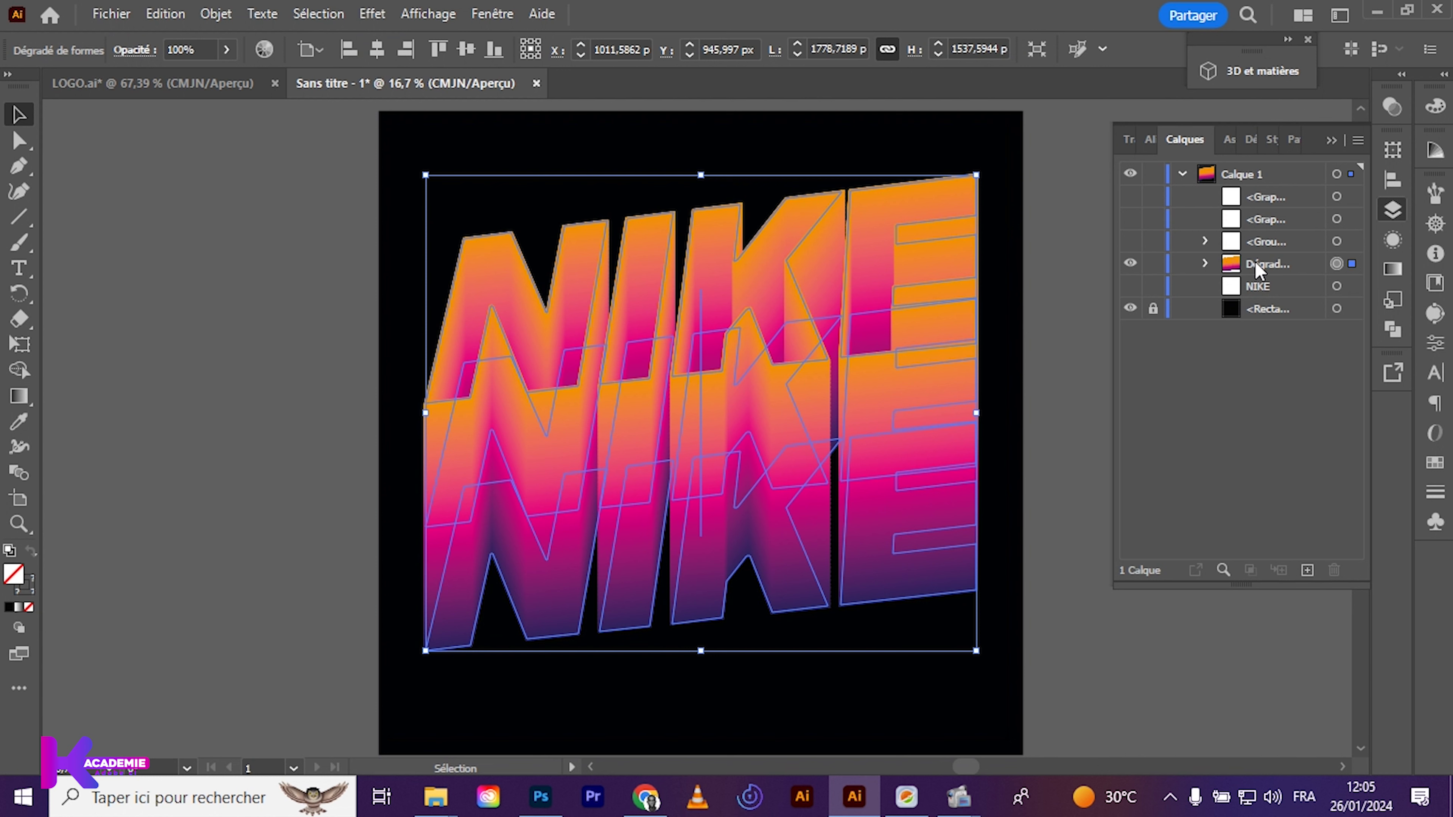
click(1206, 263)
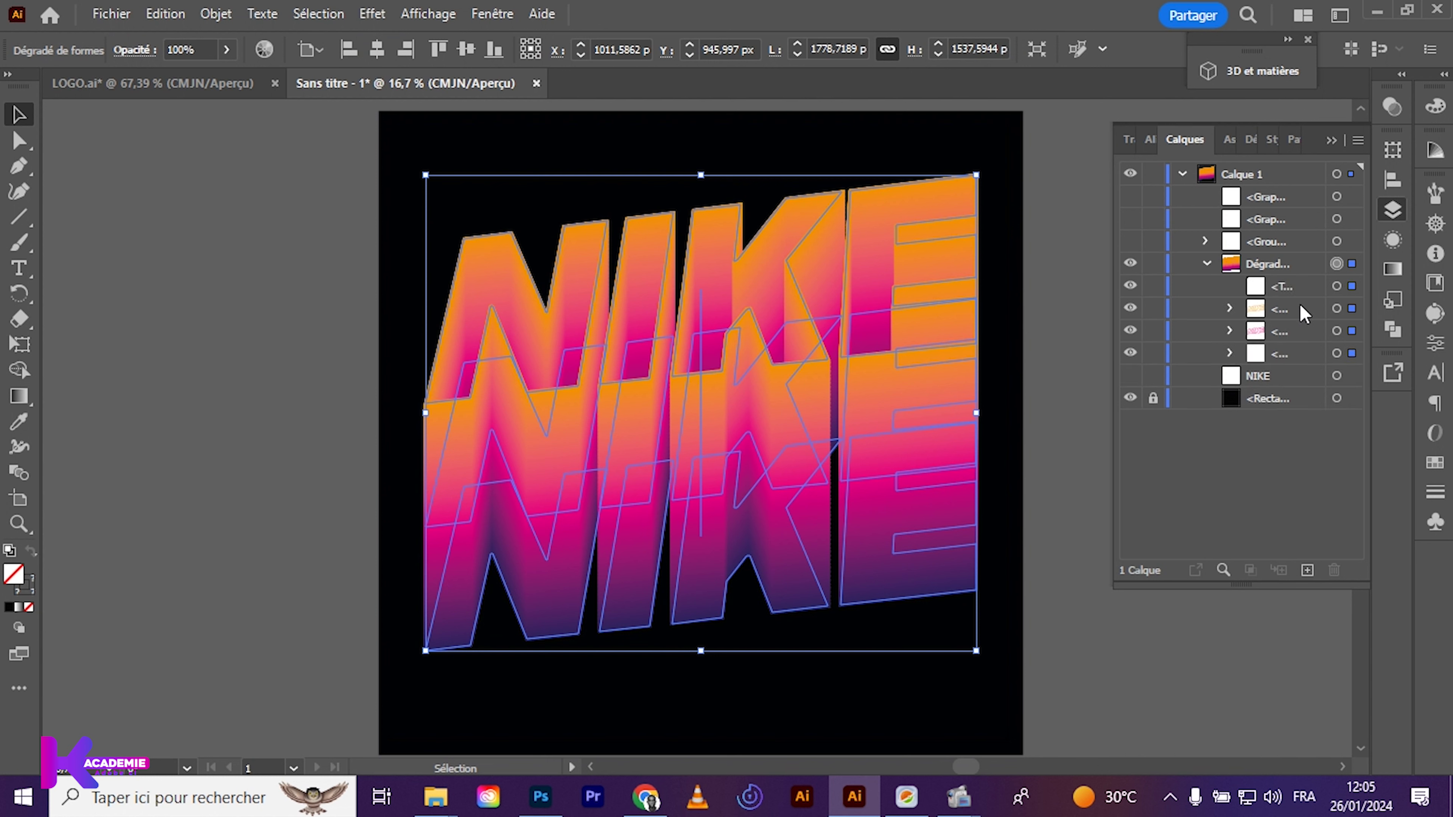
click(1318, 291)
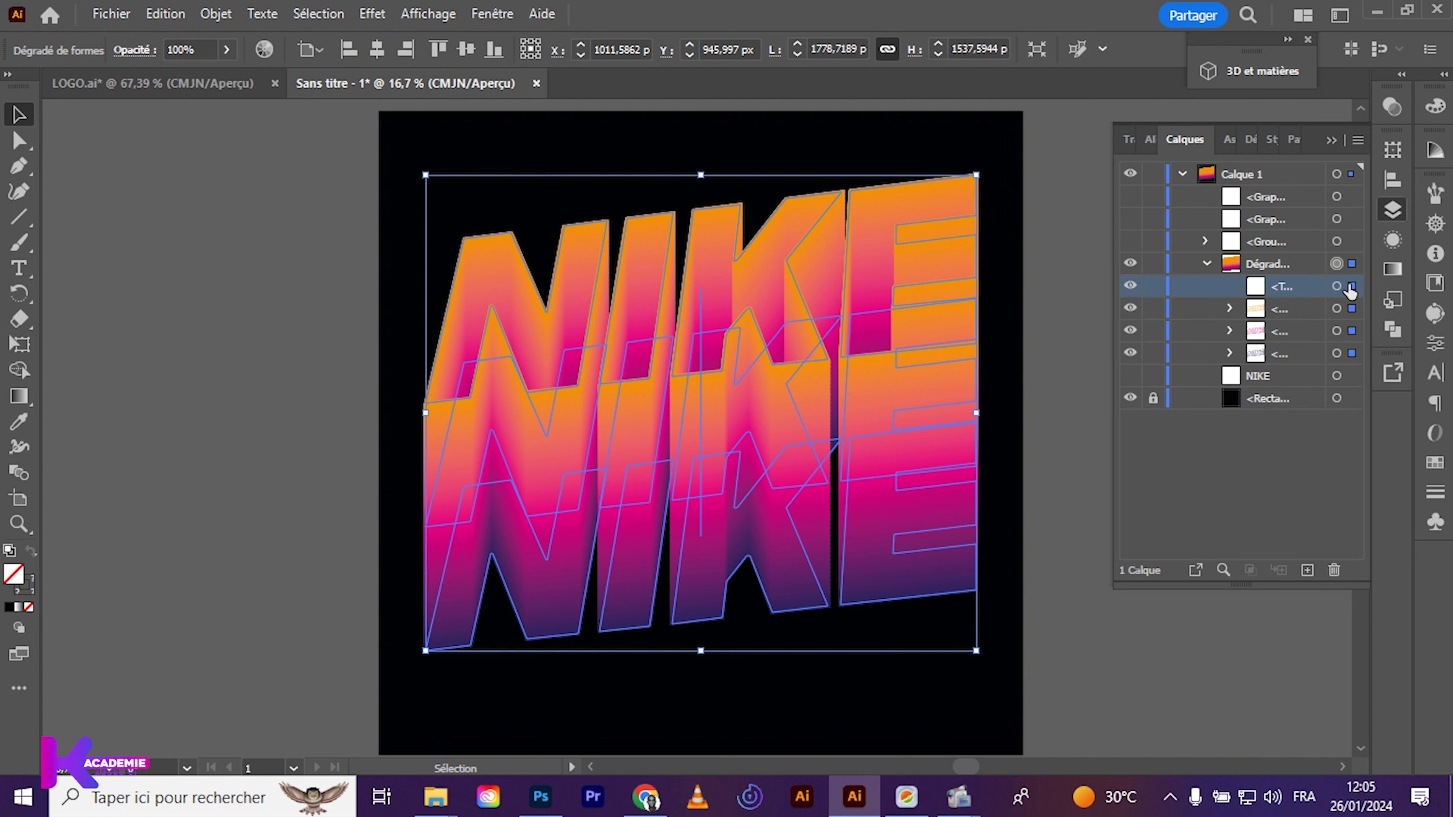
drag(1308, 293, 1308, 570)
drag(1281, 286, 1262, 252)
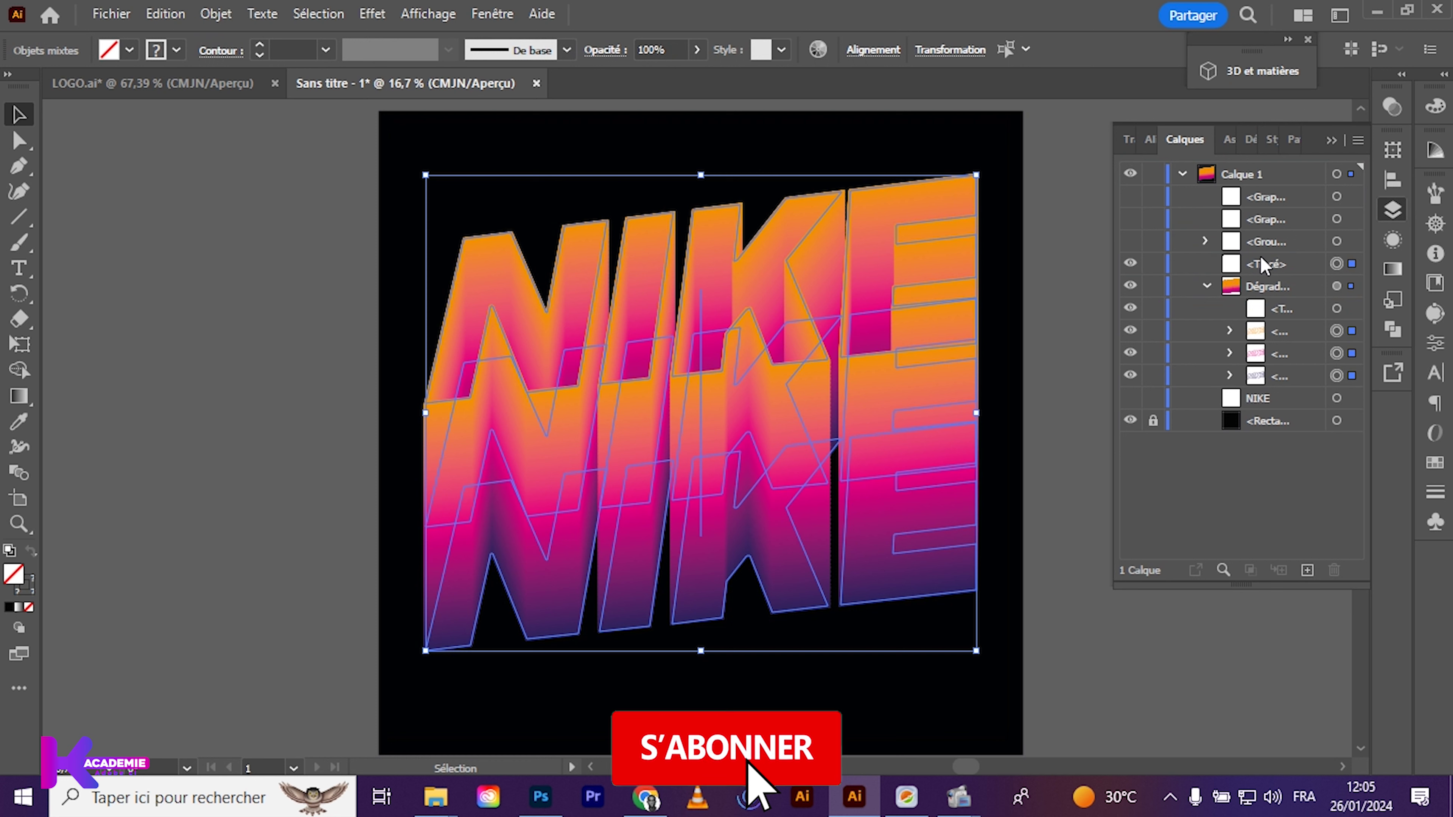
click(233, 455)
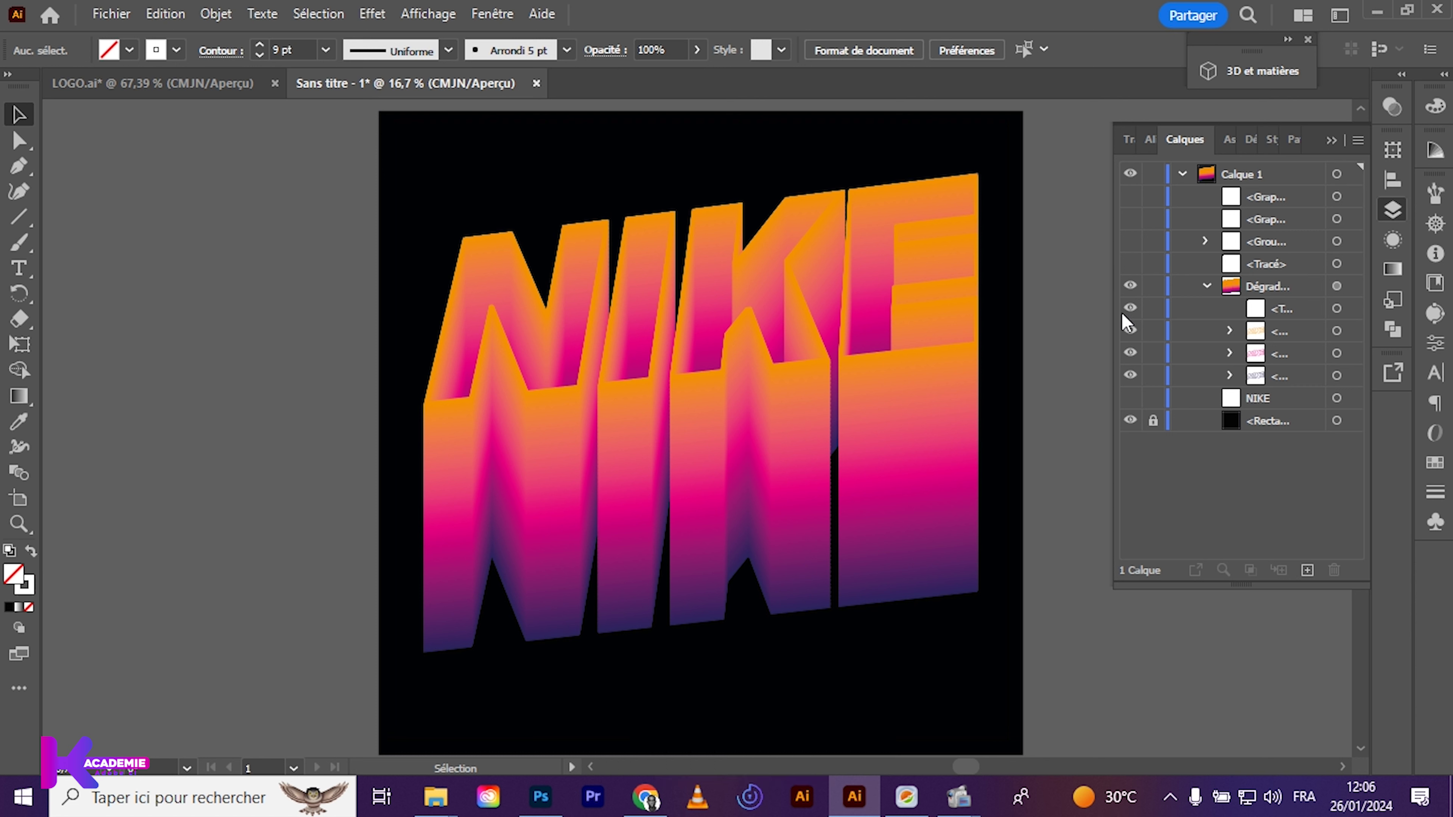
Duplicate the orange NIKE outline group inside the blend and move the copy out above the blend in the layer stack
click(1129, 335)
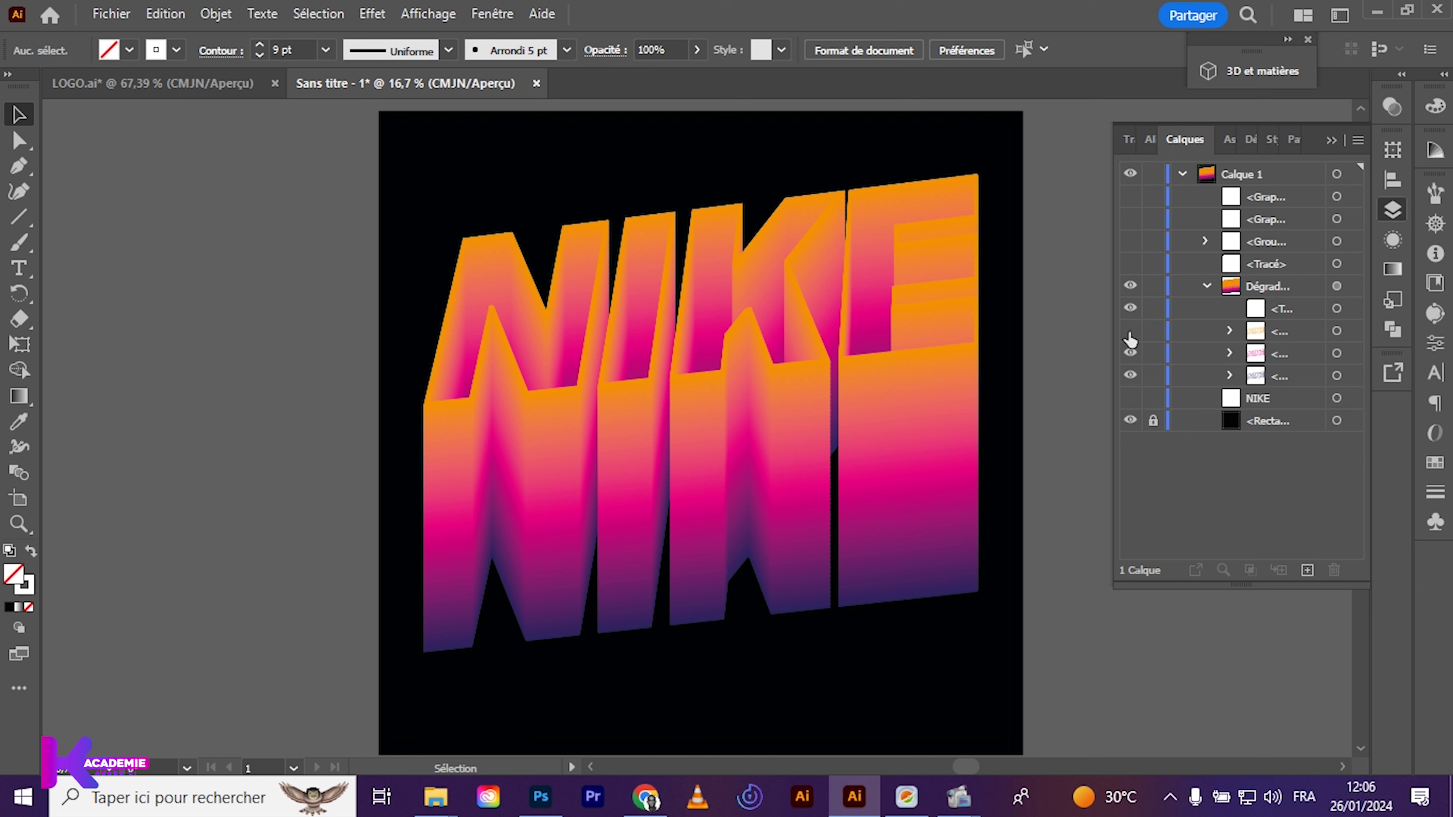
click(1130, 335)
double_click(1284, 331)
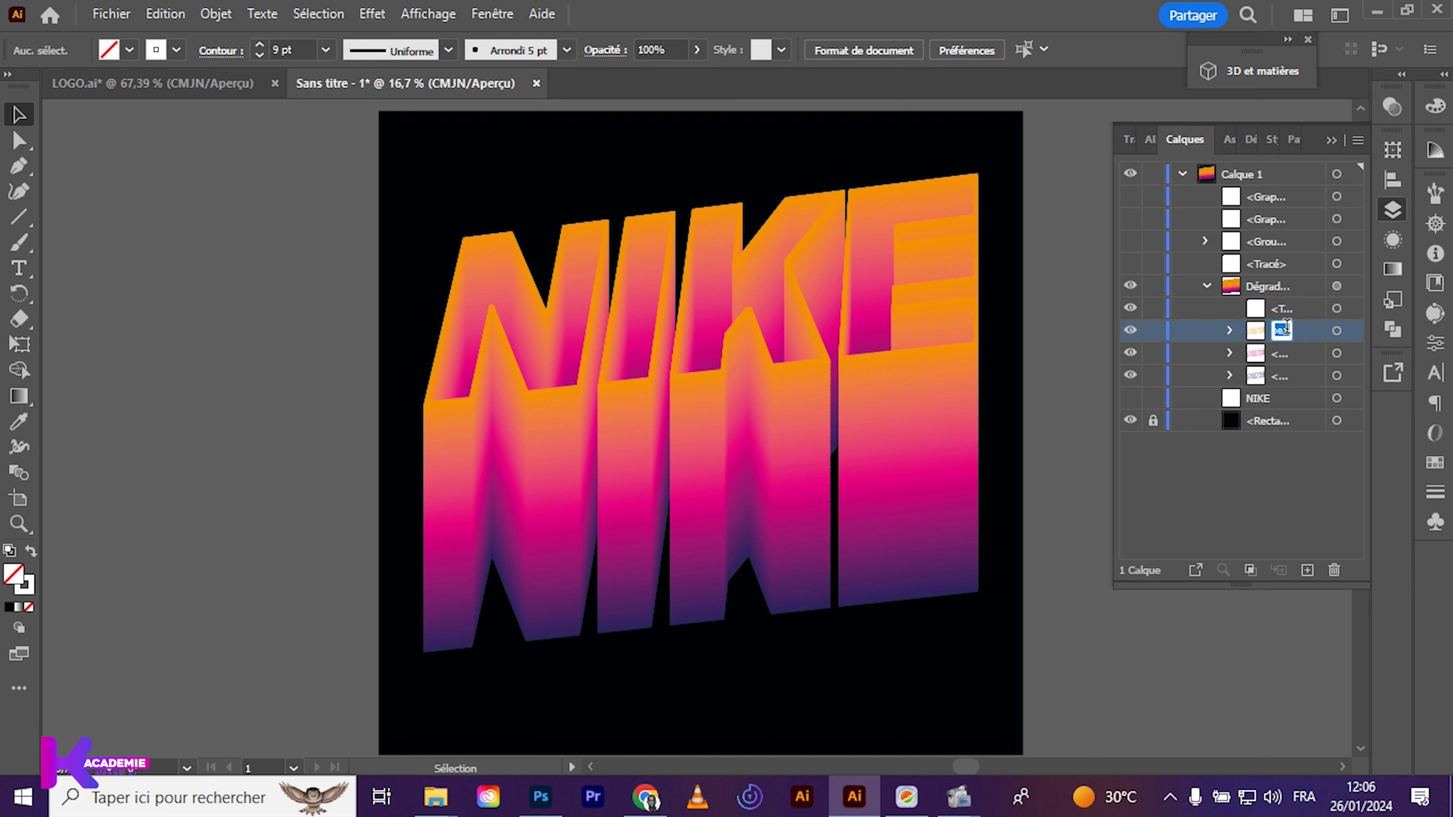
key(Return)
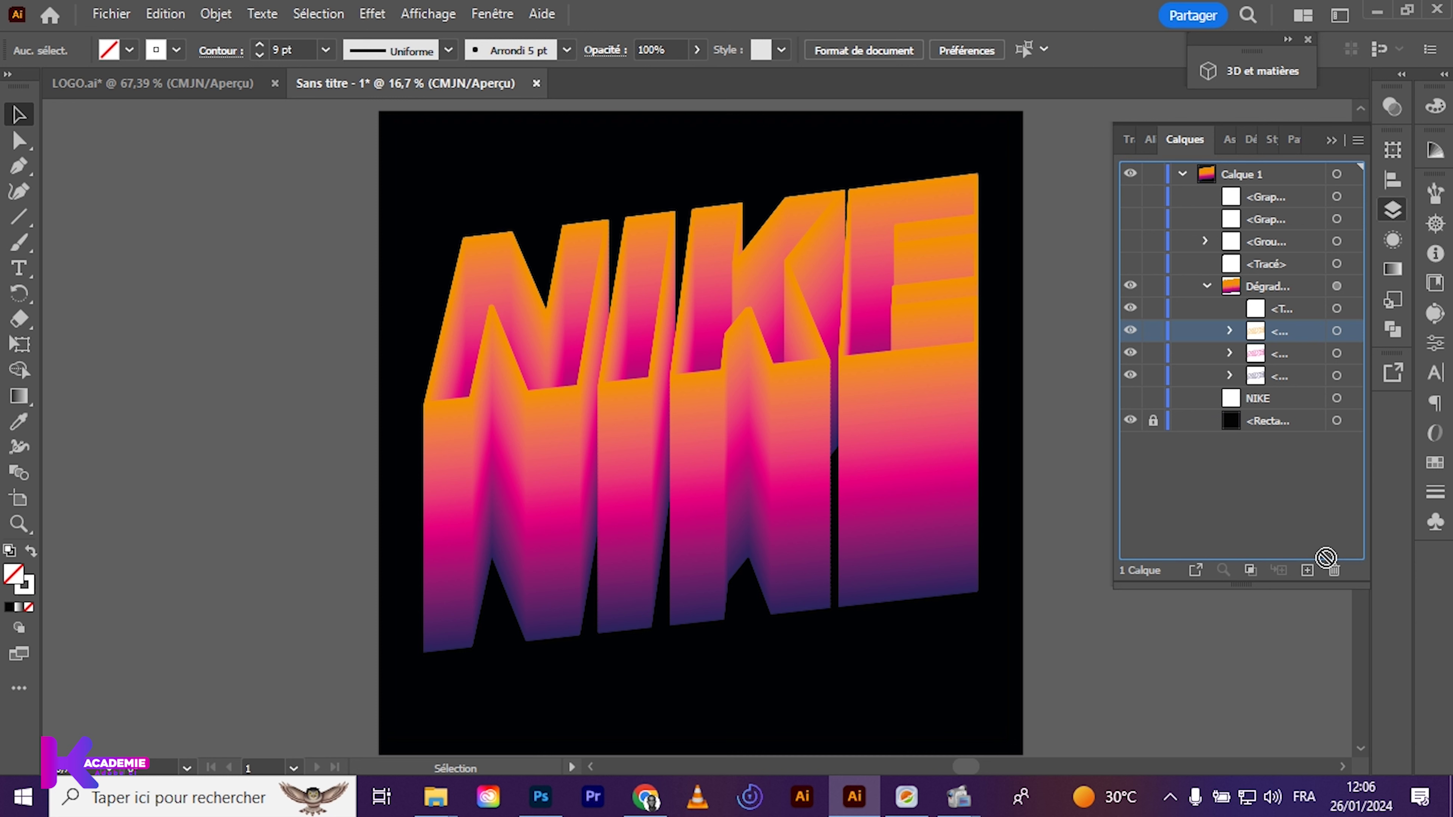
drag(1280, 332, 1309, 571)
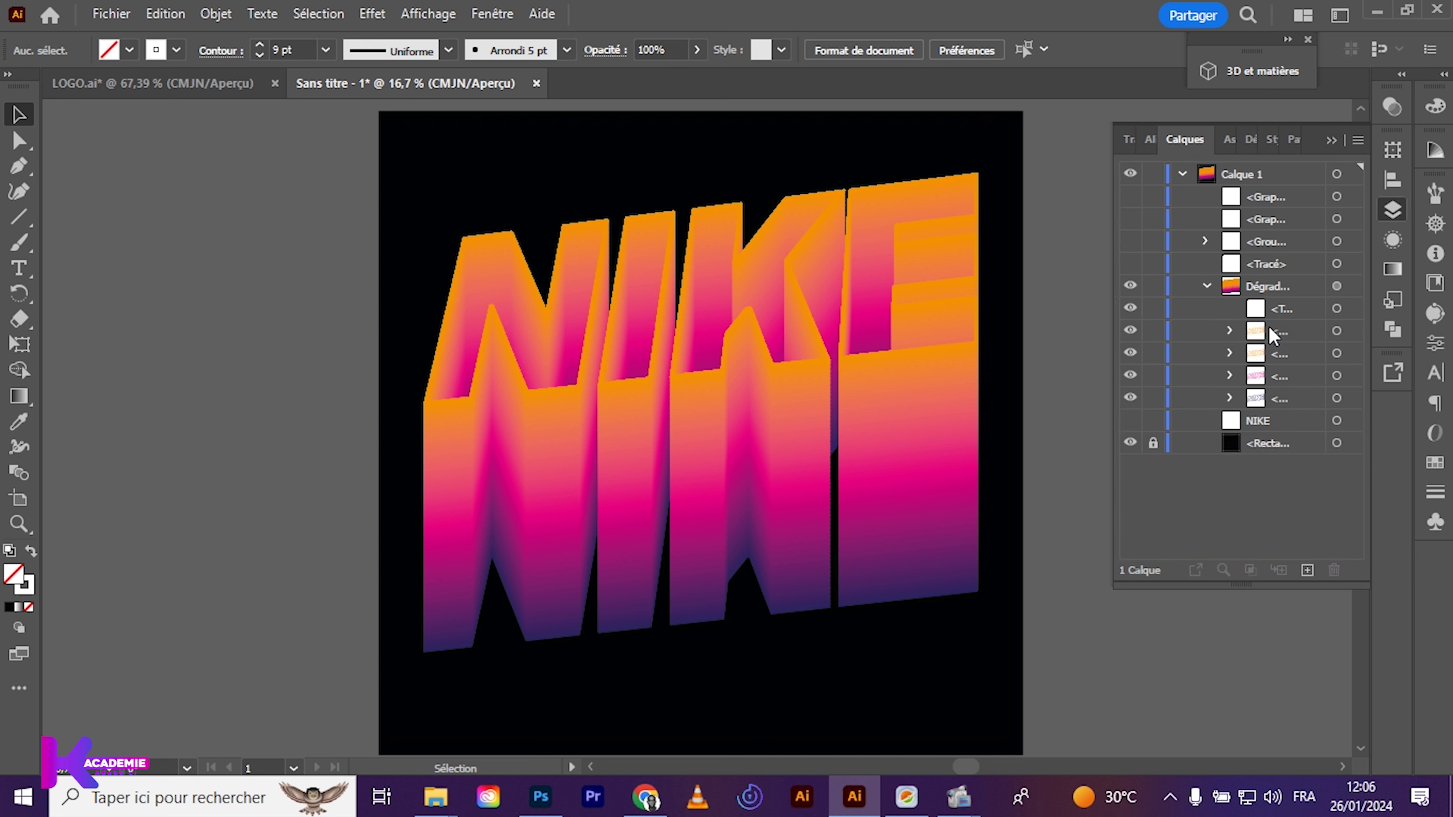
drag(1269, 327, 1253, 278)
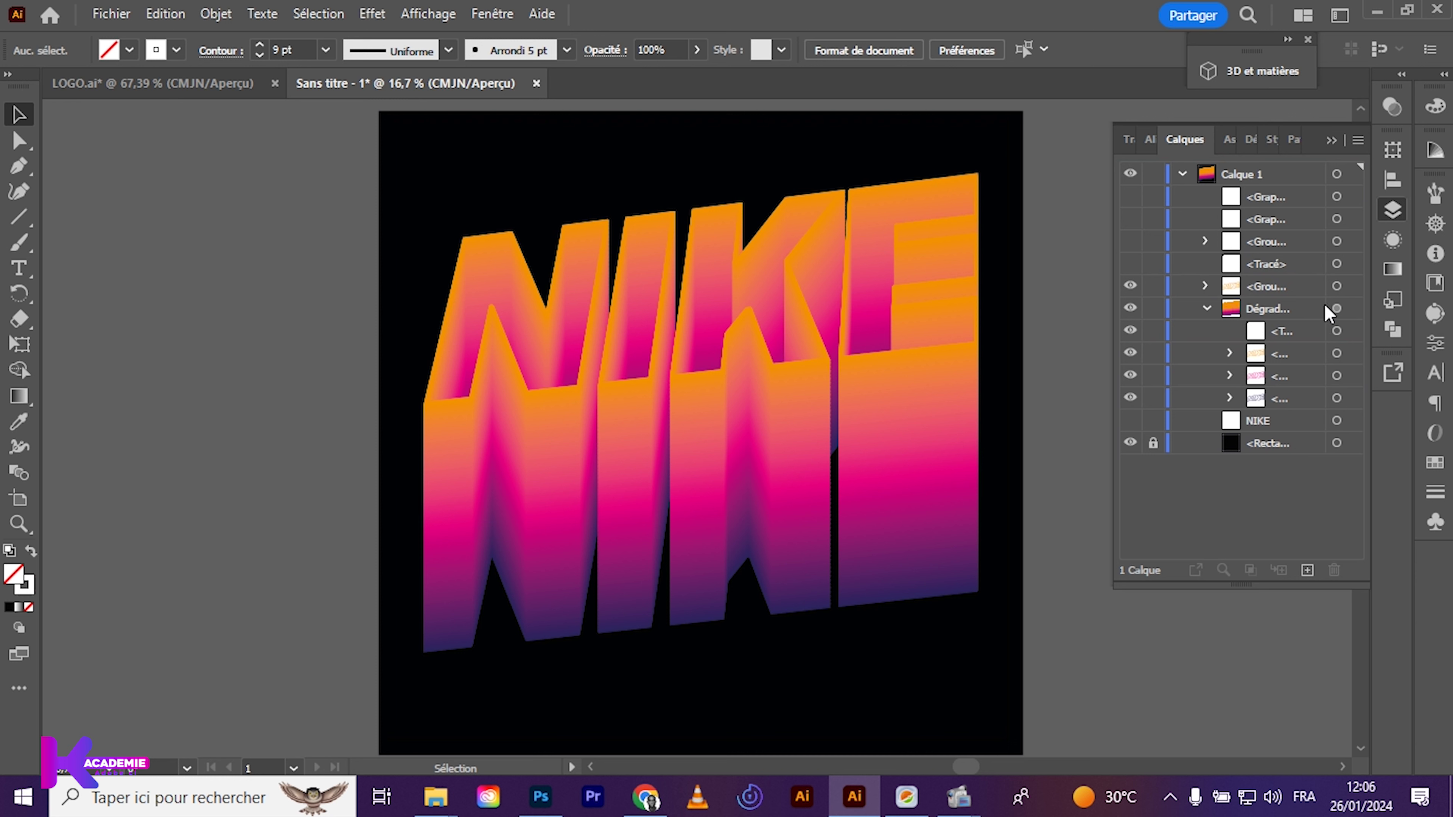
Give the copied NIKE outline group above the blend a white stroke
click(1339, 286)
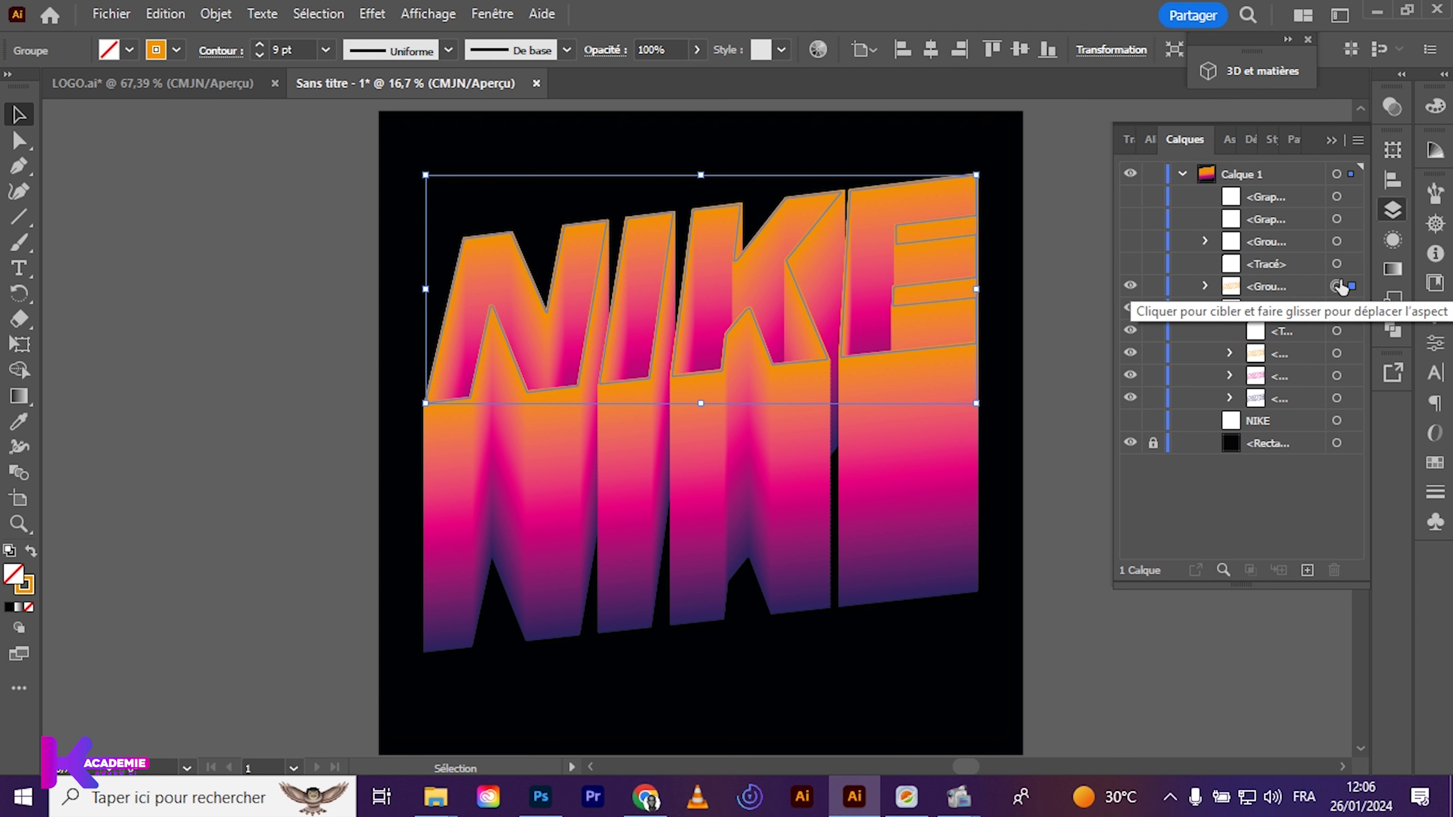
click(174, 50)
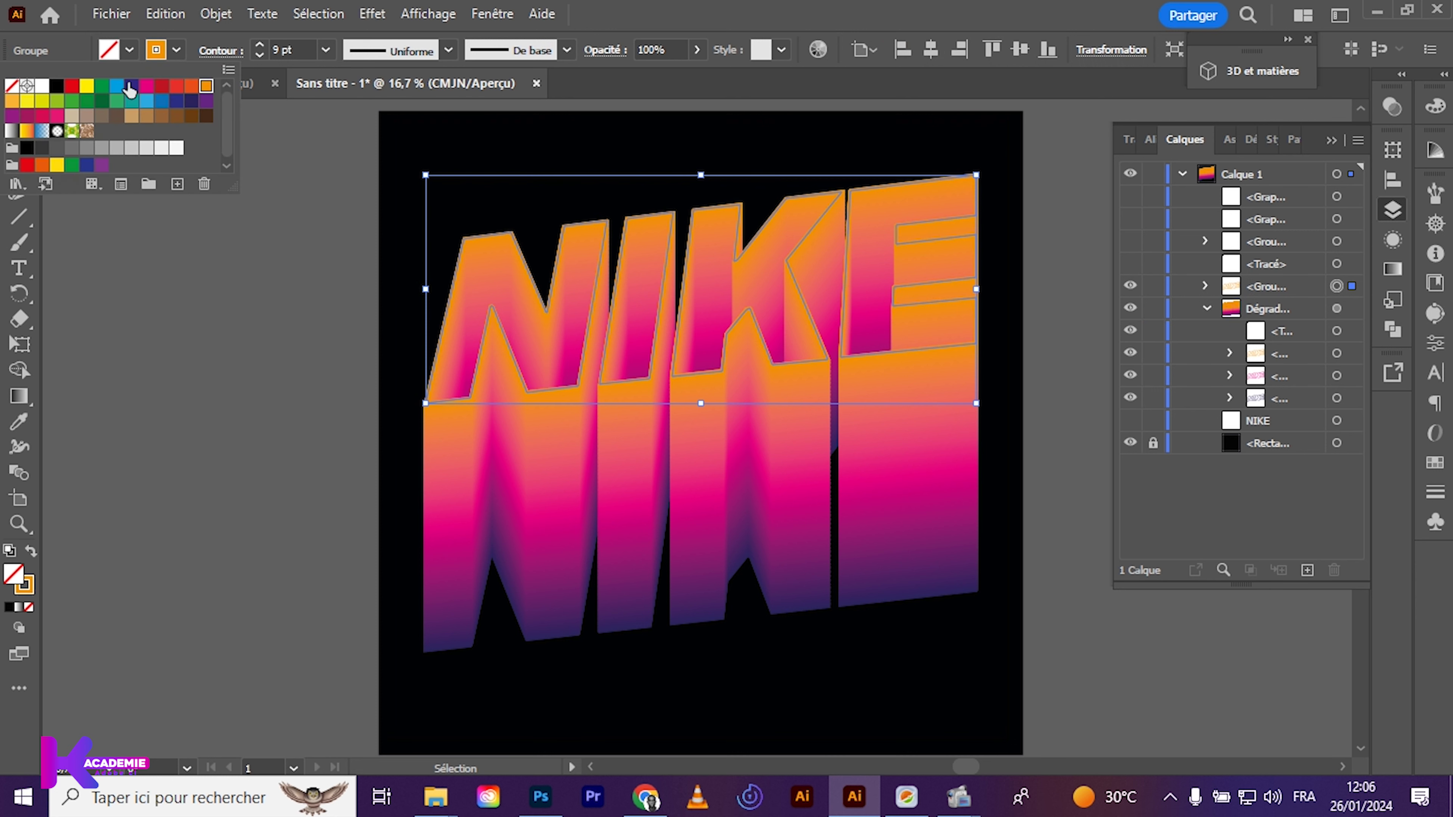
click(41, 87)
click(140, 336)
click(151, 357)
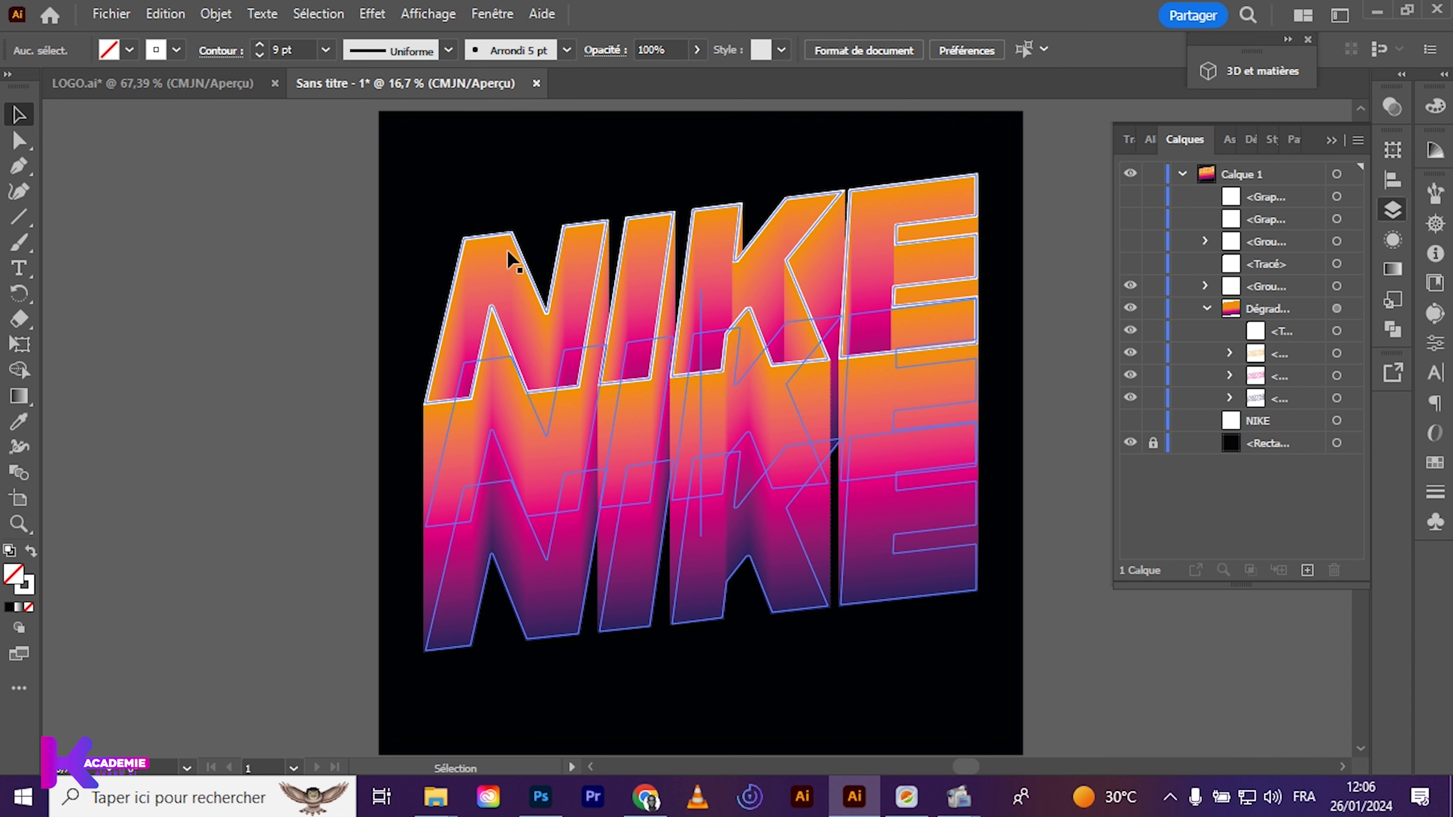
Duplicate the white NIKE outline and move the copy straight down onto the dark blue bottom end of the blend
click(518, 261)
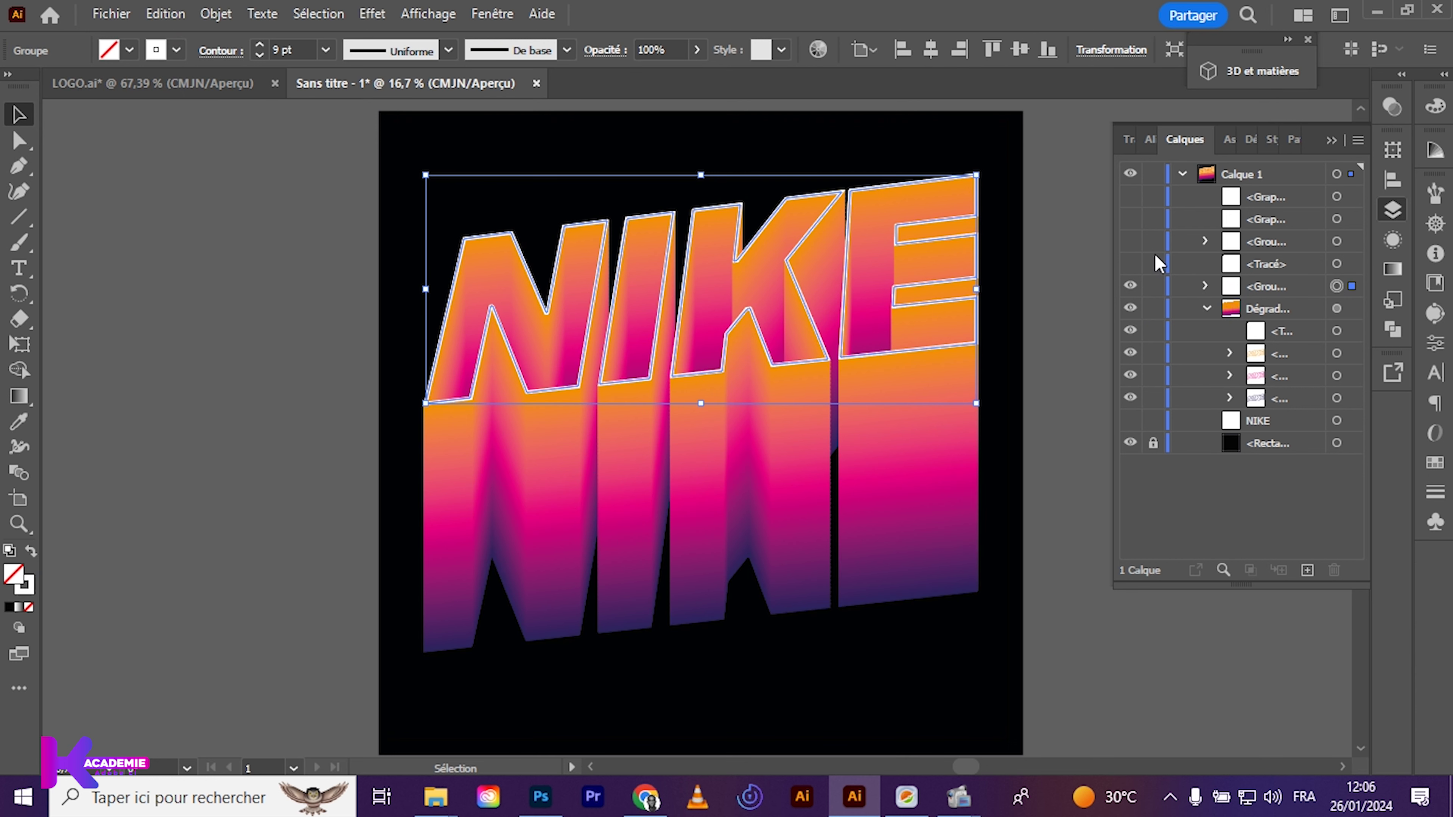
drag(1244, 286, 1309, 571)
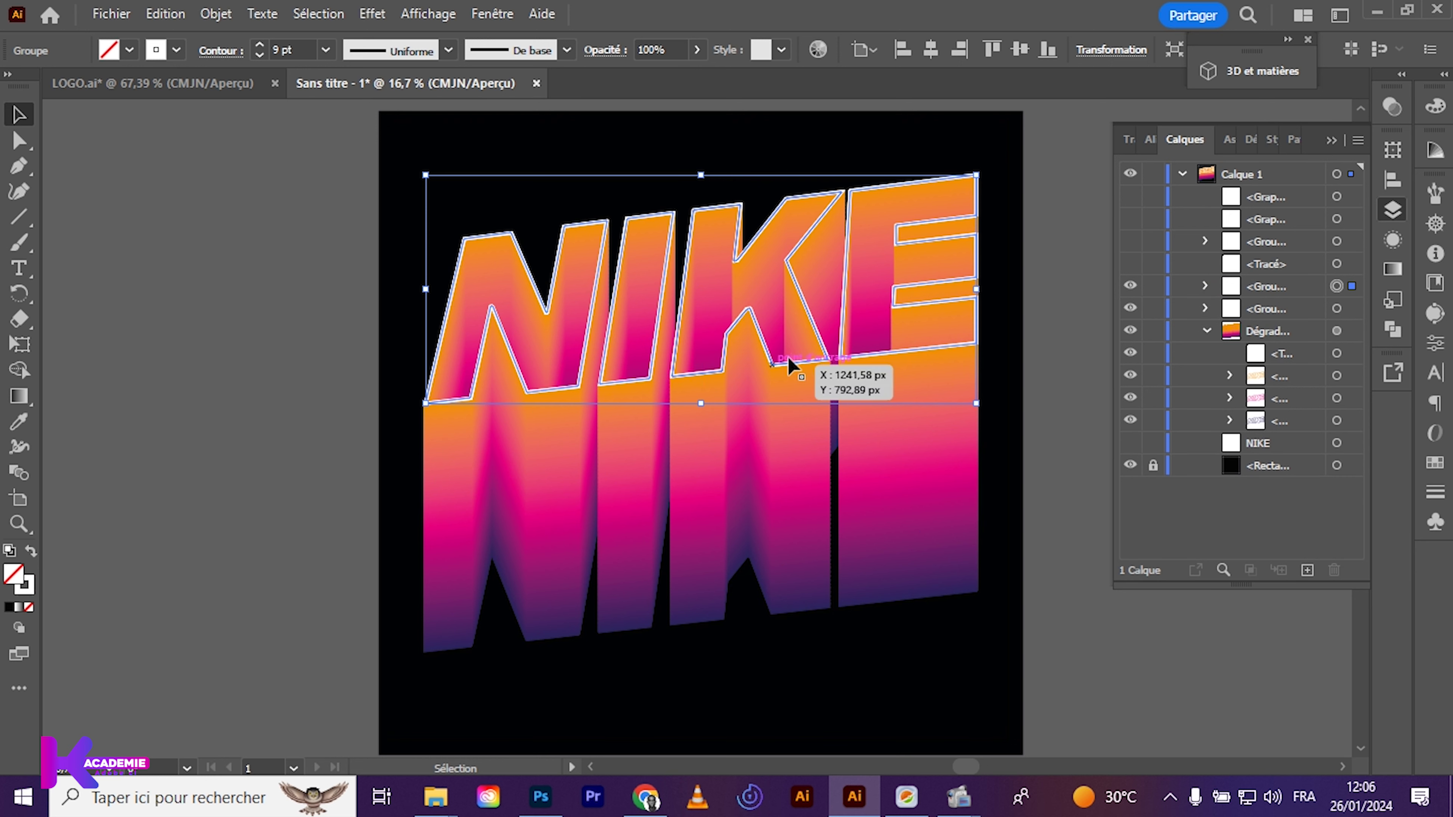
drag(691, 285, 661, 536)
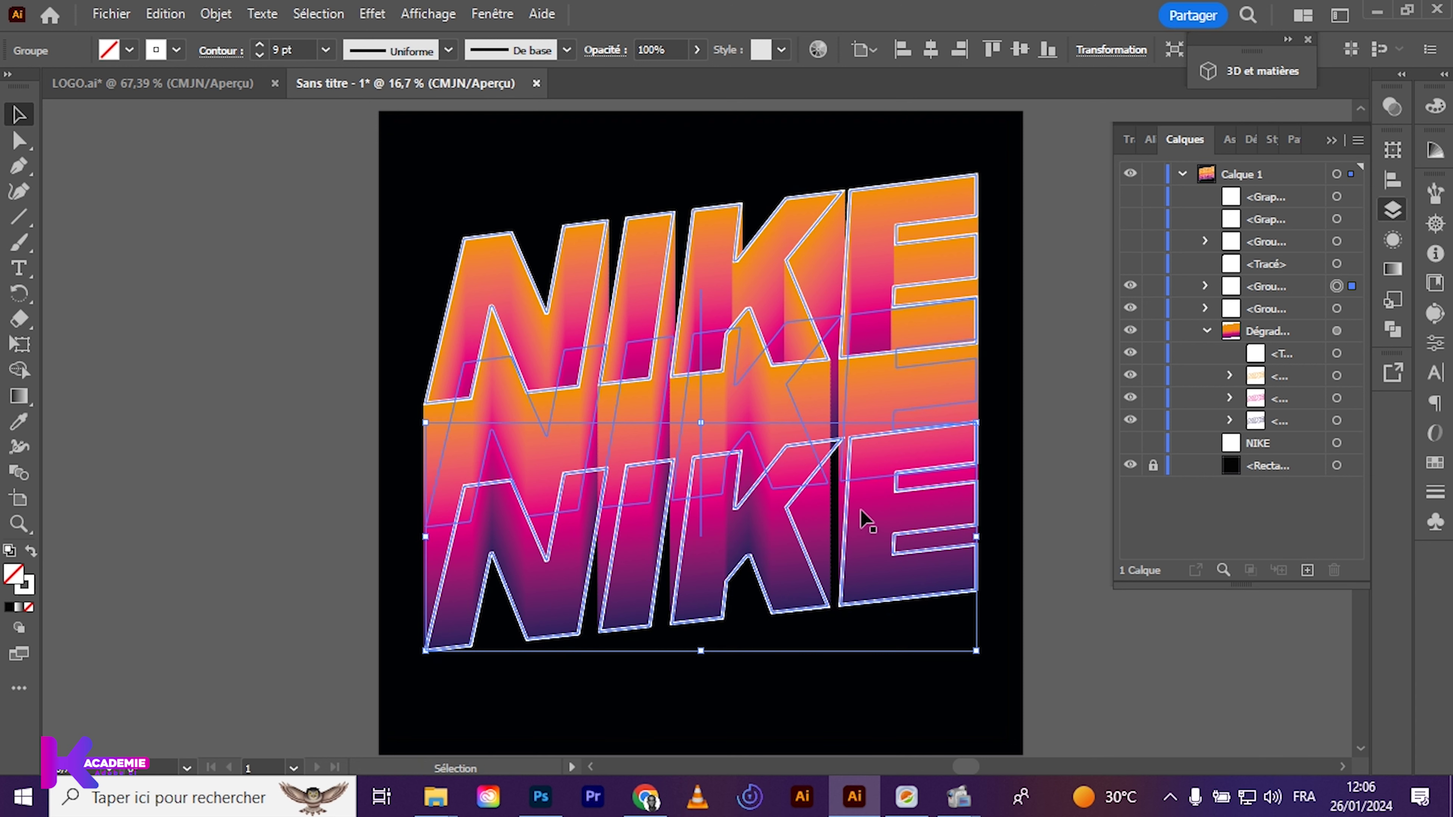
Lower the opacity of the bottom white NIKE outline to 18%
click(698, 54)
drag(698, 75, 640, 80)
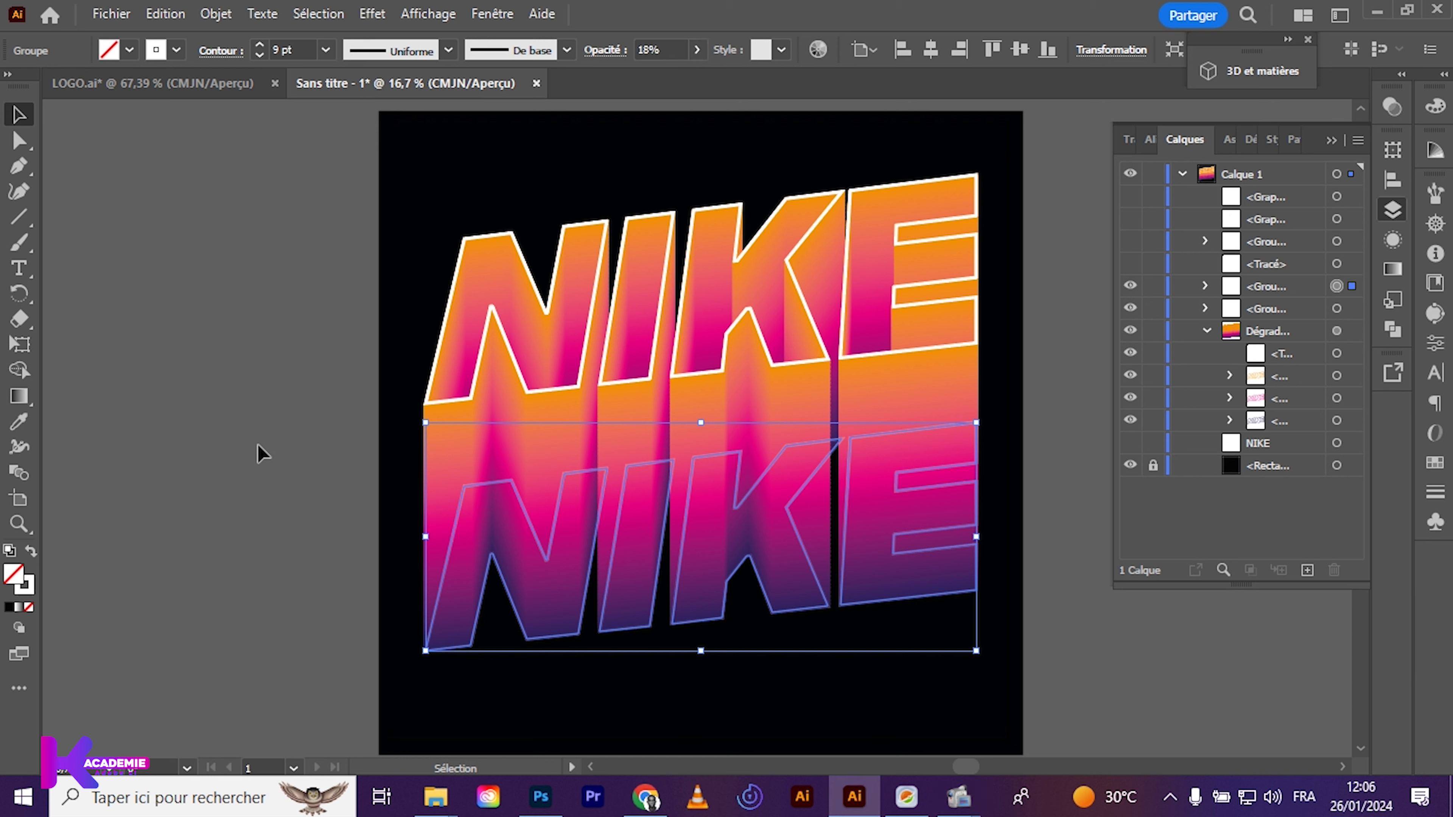
click(363, 577)
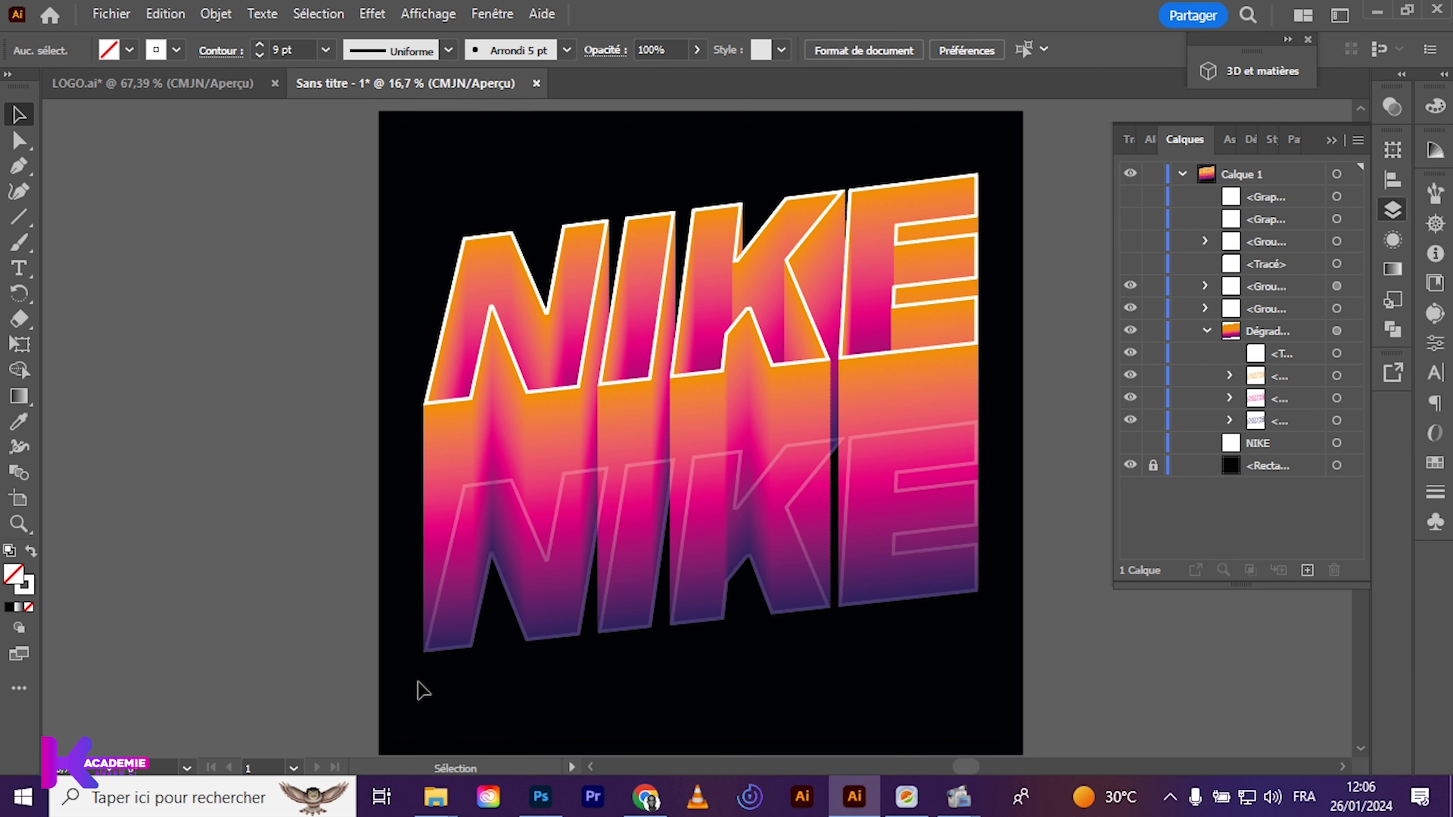
Stack the full-opacity white NIKE outline group above the faded one in the layer order
click(470, 397)
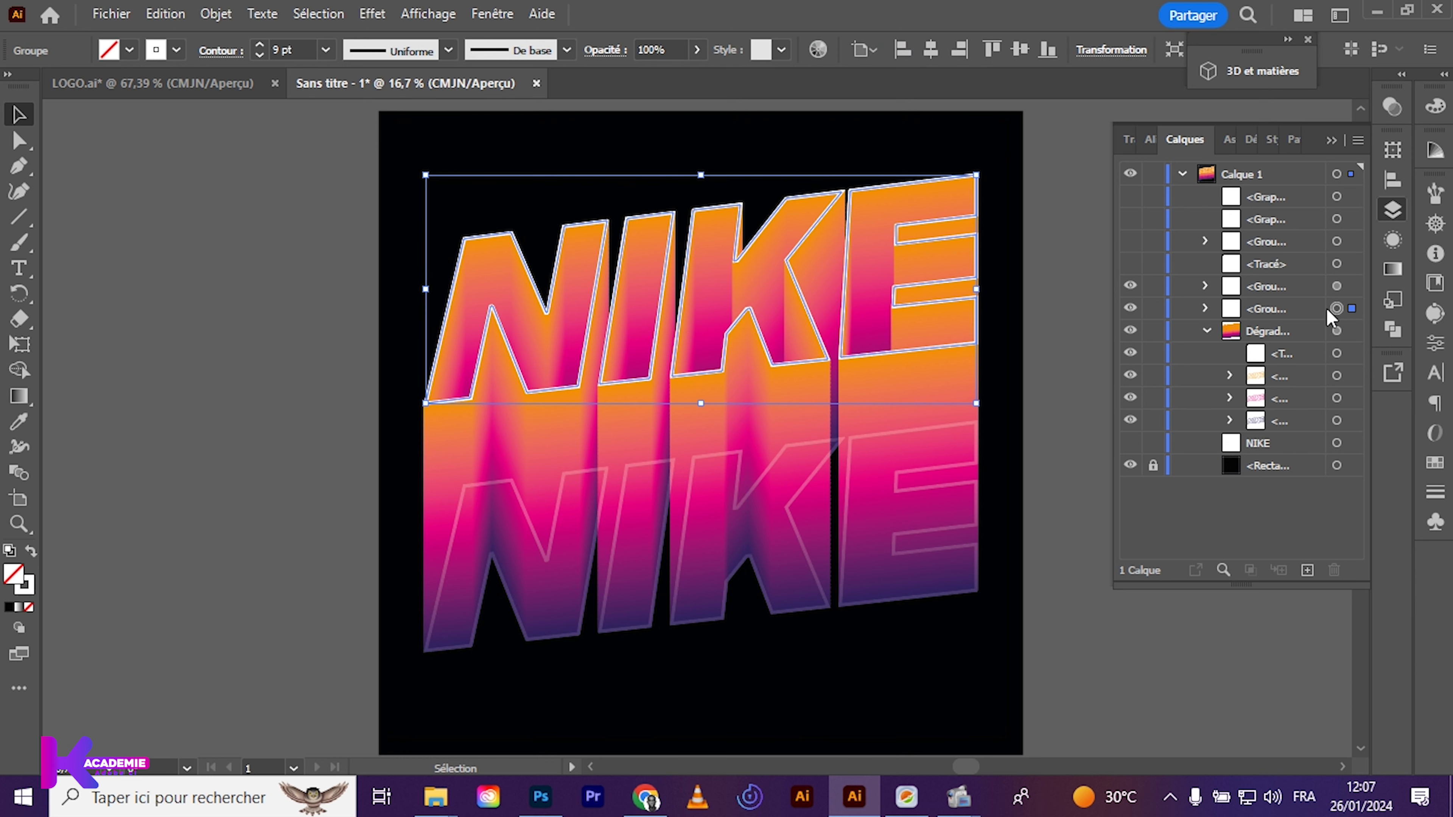
drag(1314, 316, 1312, 280)
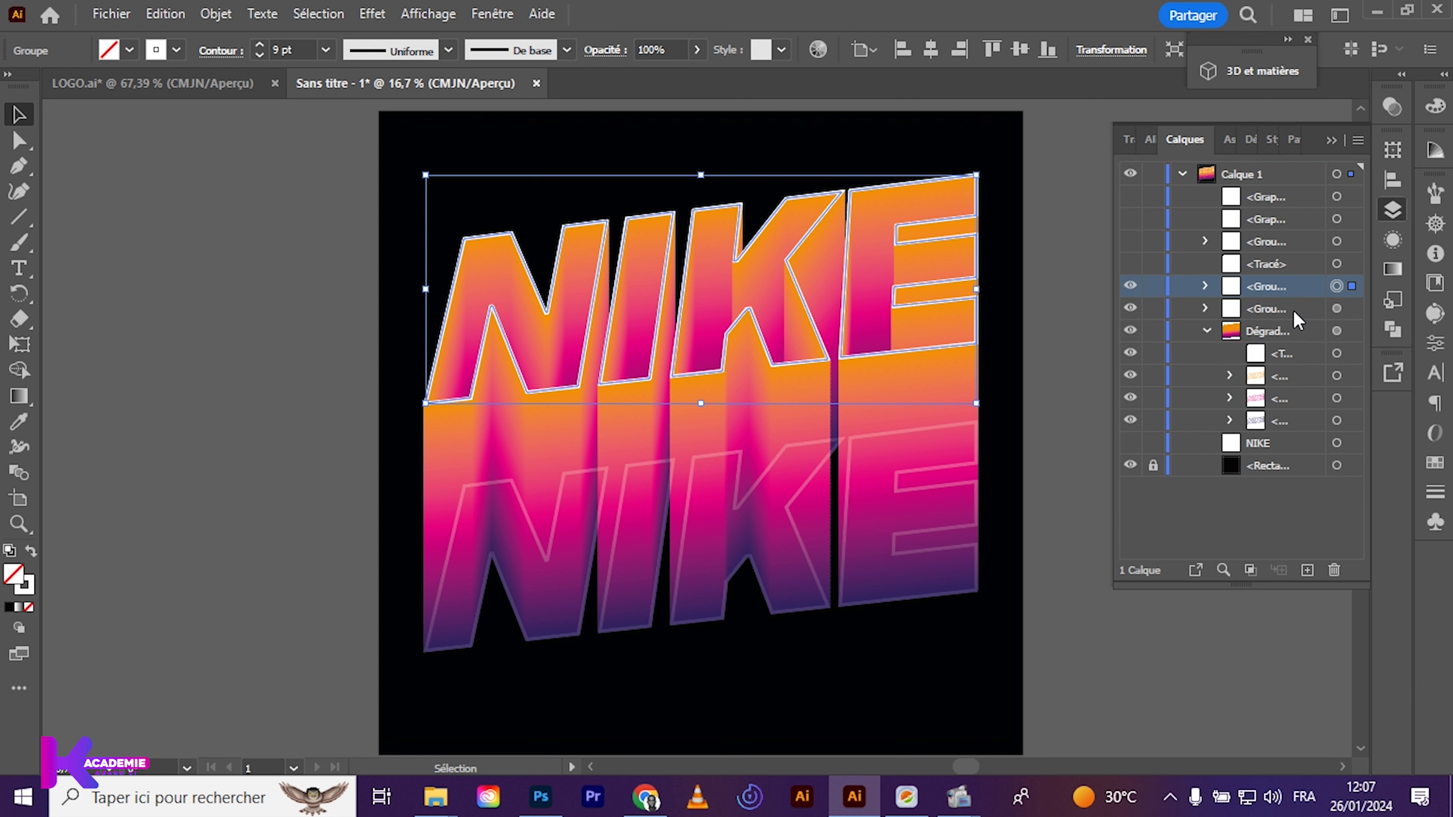
click(1337, 309)
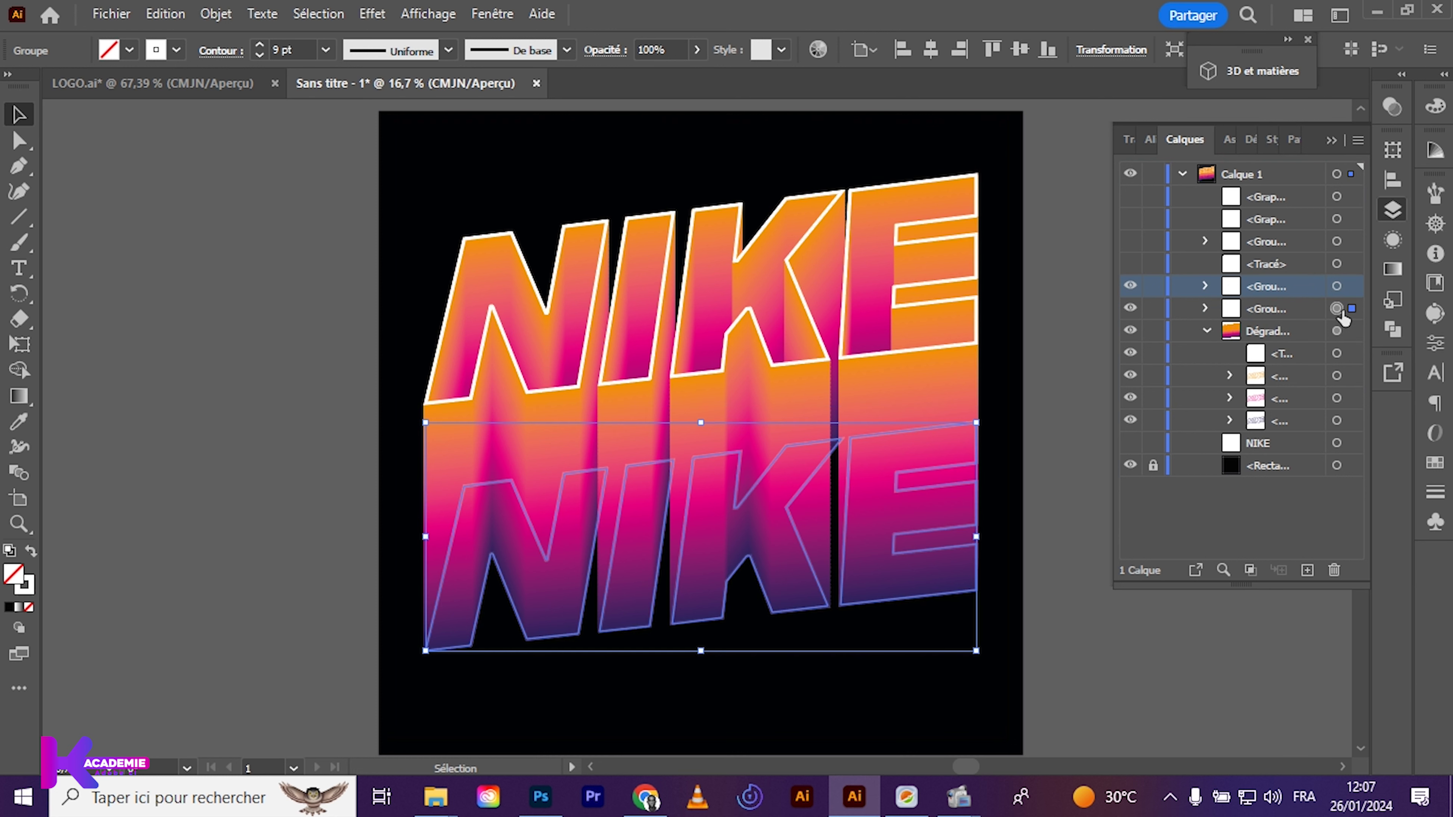
Select both the full-opacity and the faded white NIKE outline groups and create a blend between them
click(1337, 287)
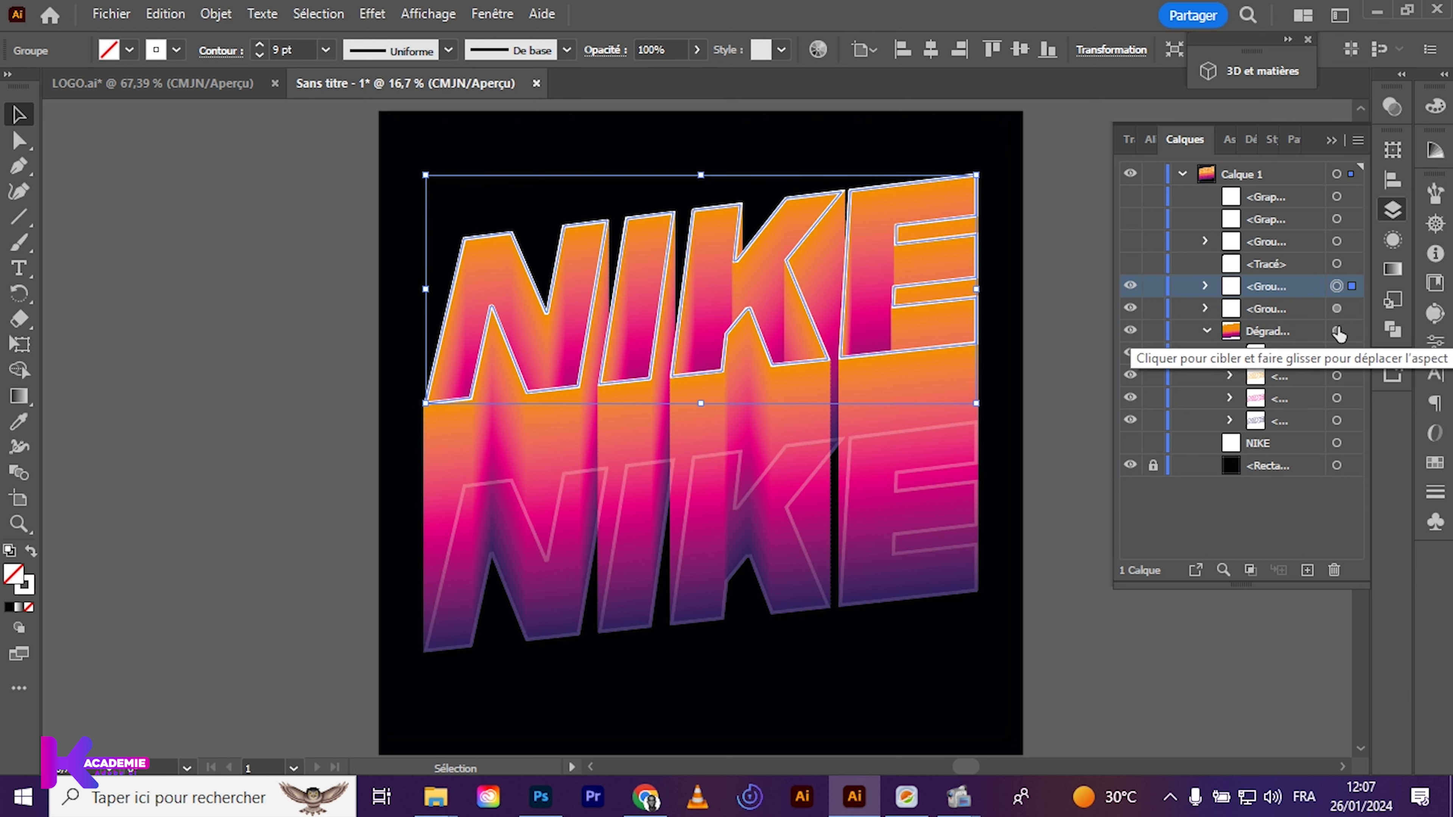
shift+click(1337, 309)
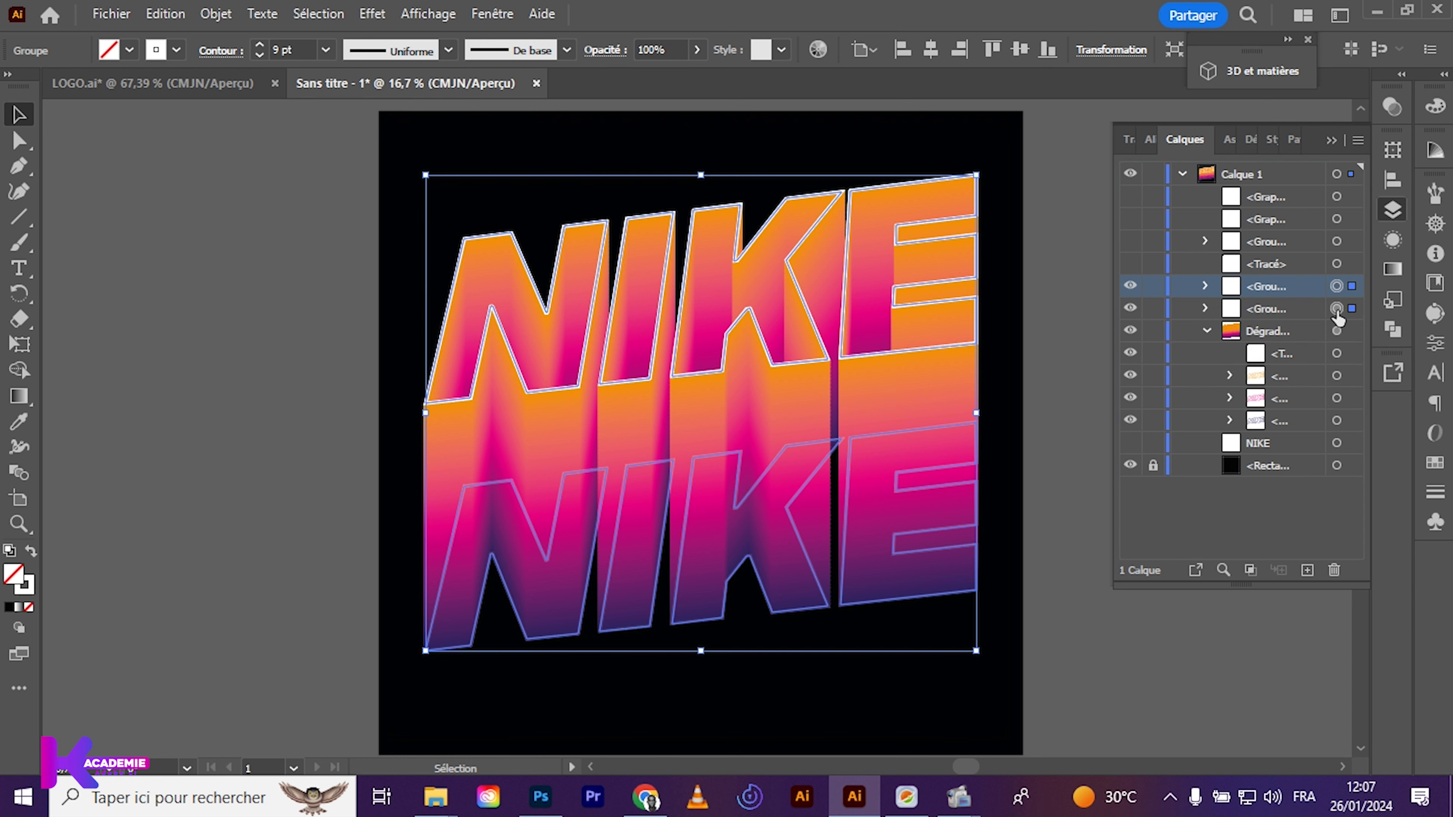
click(215, 13)
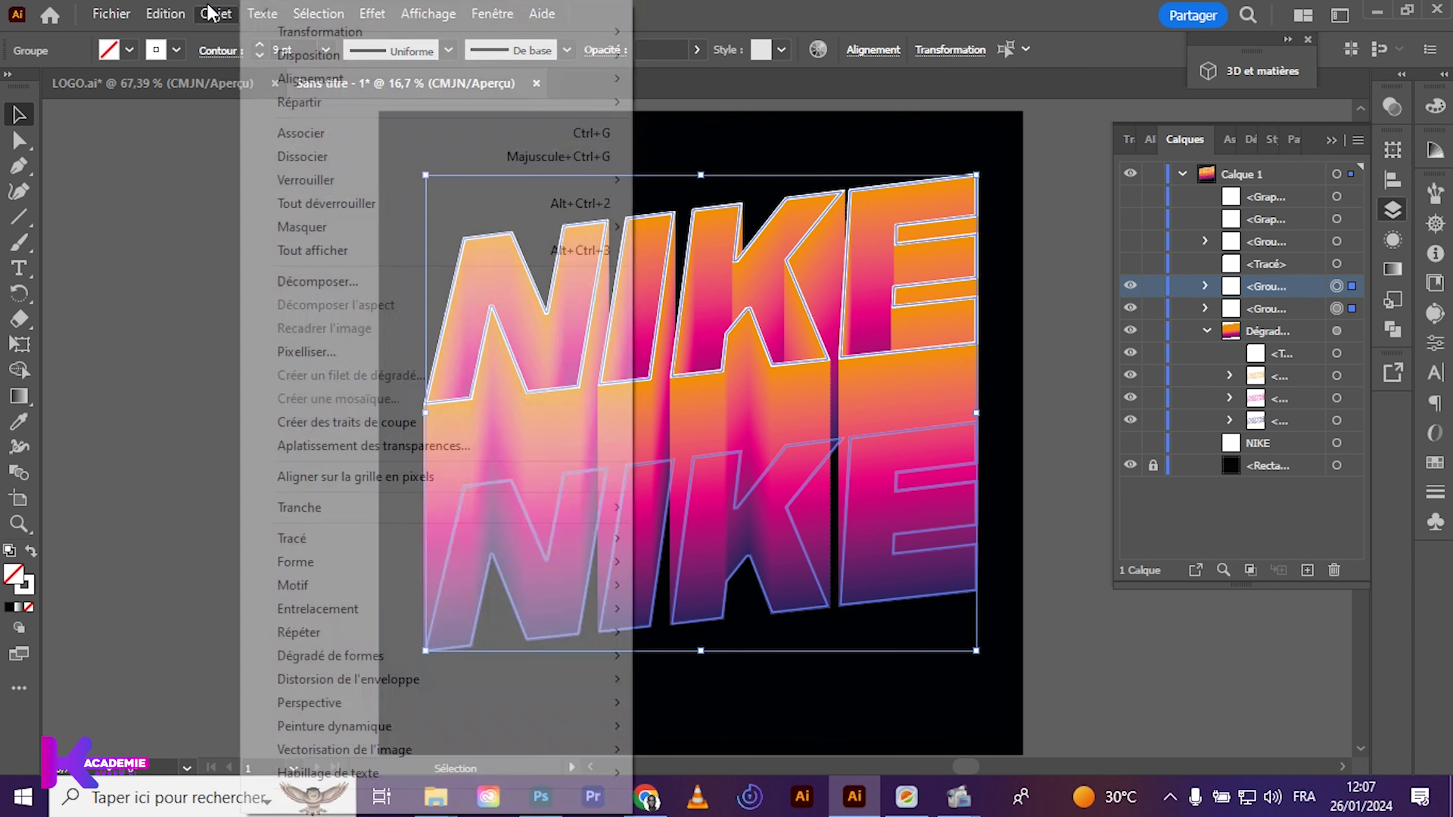
mouse_move(330, 655)
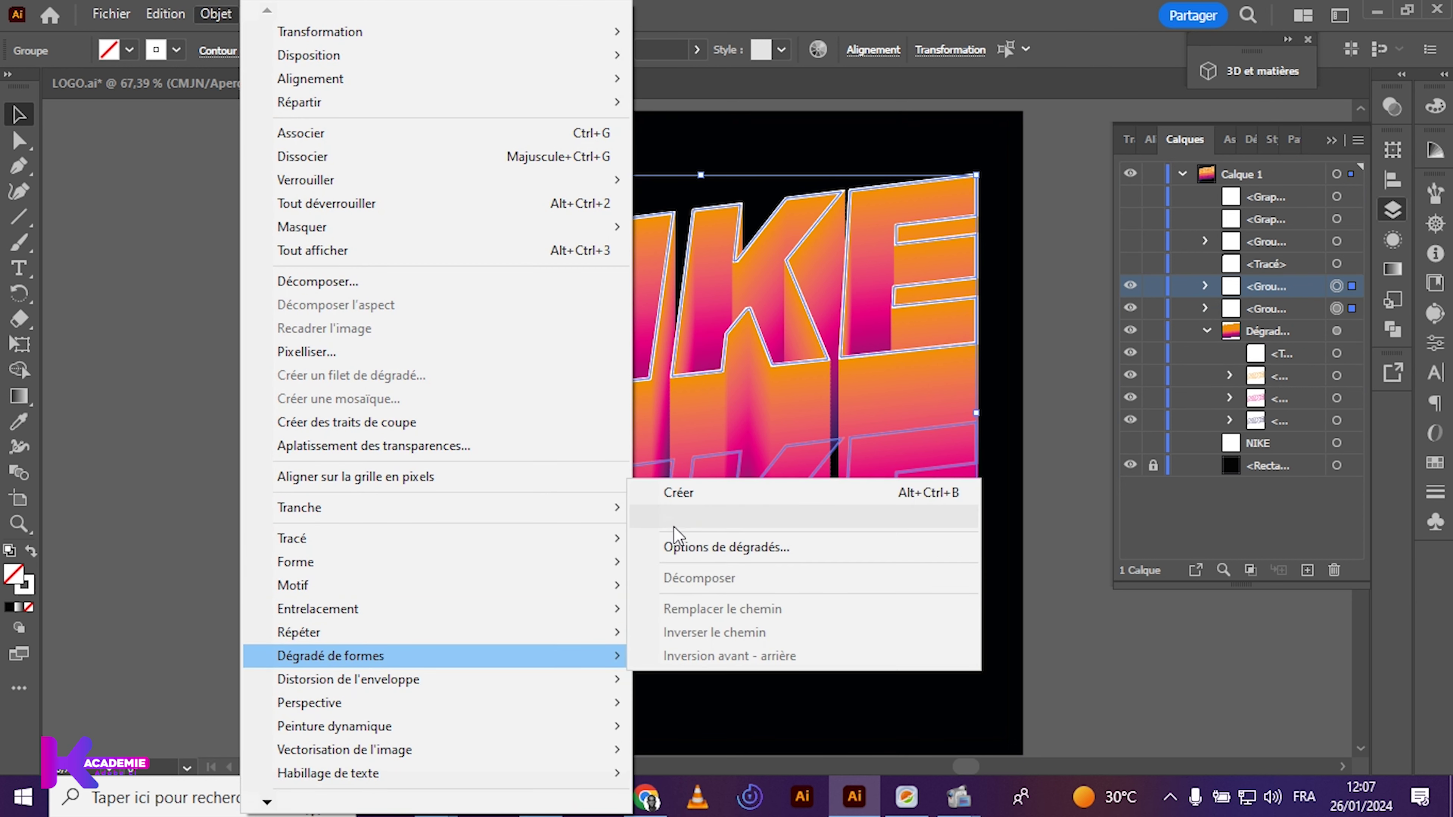
click(679, 495)
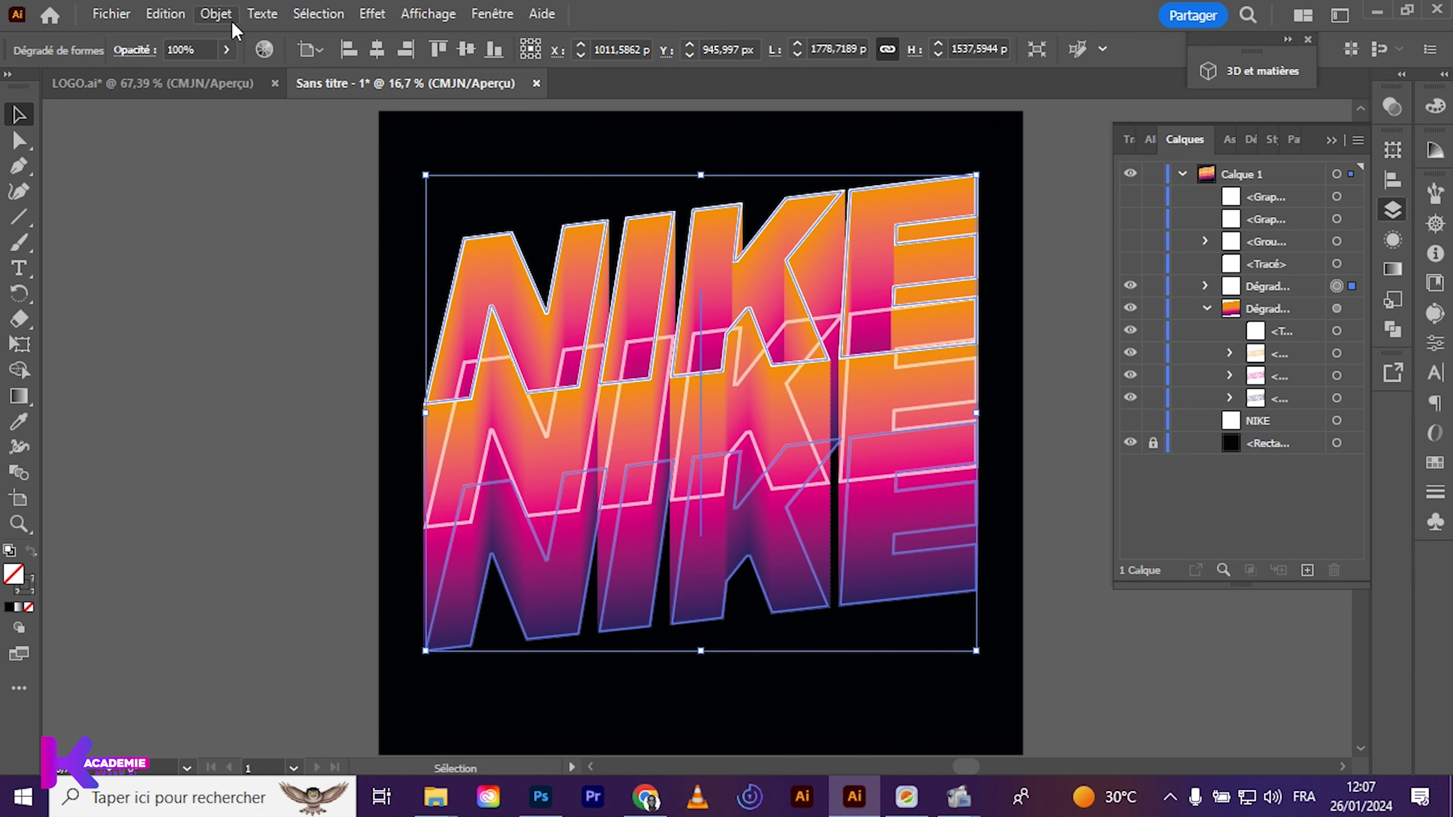
Set the white outline blend's spacing to 200 specified steps, with the preview on
click(215, 13)
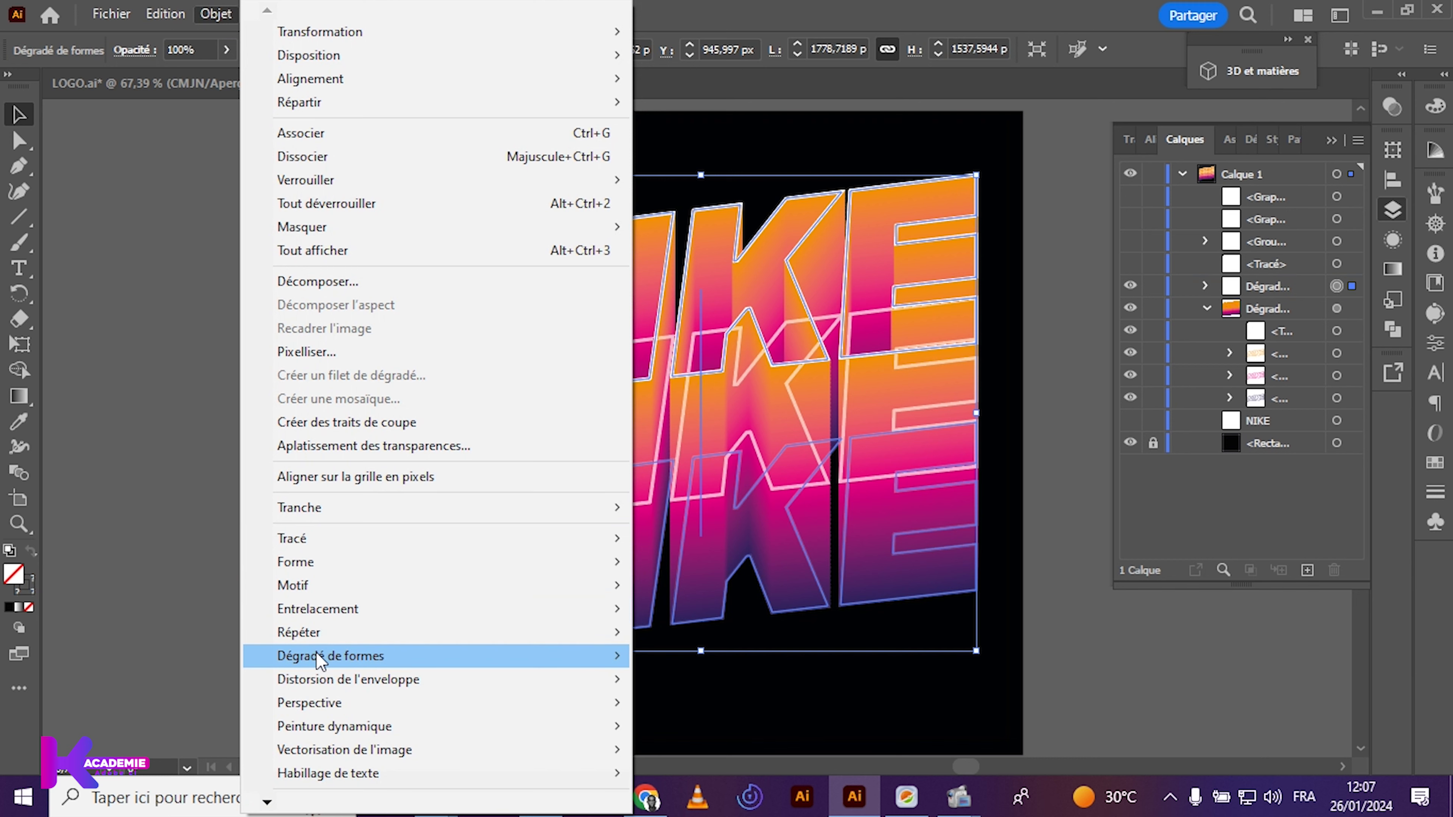
mouse_move(318, 657)
click(730, 538)
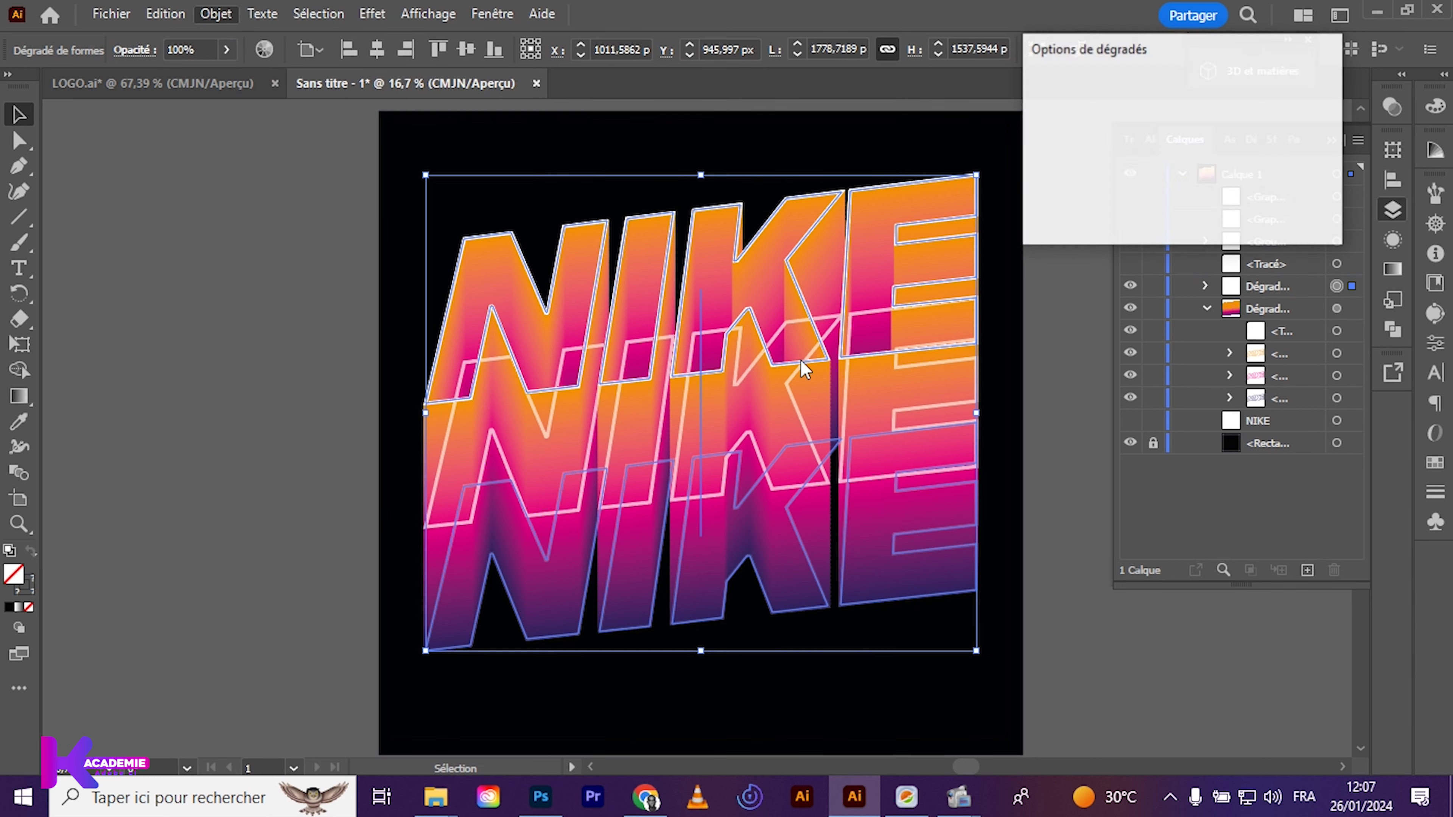
click(1182, 106)
click(1179, 146)
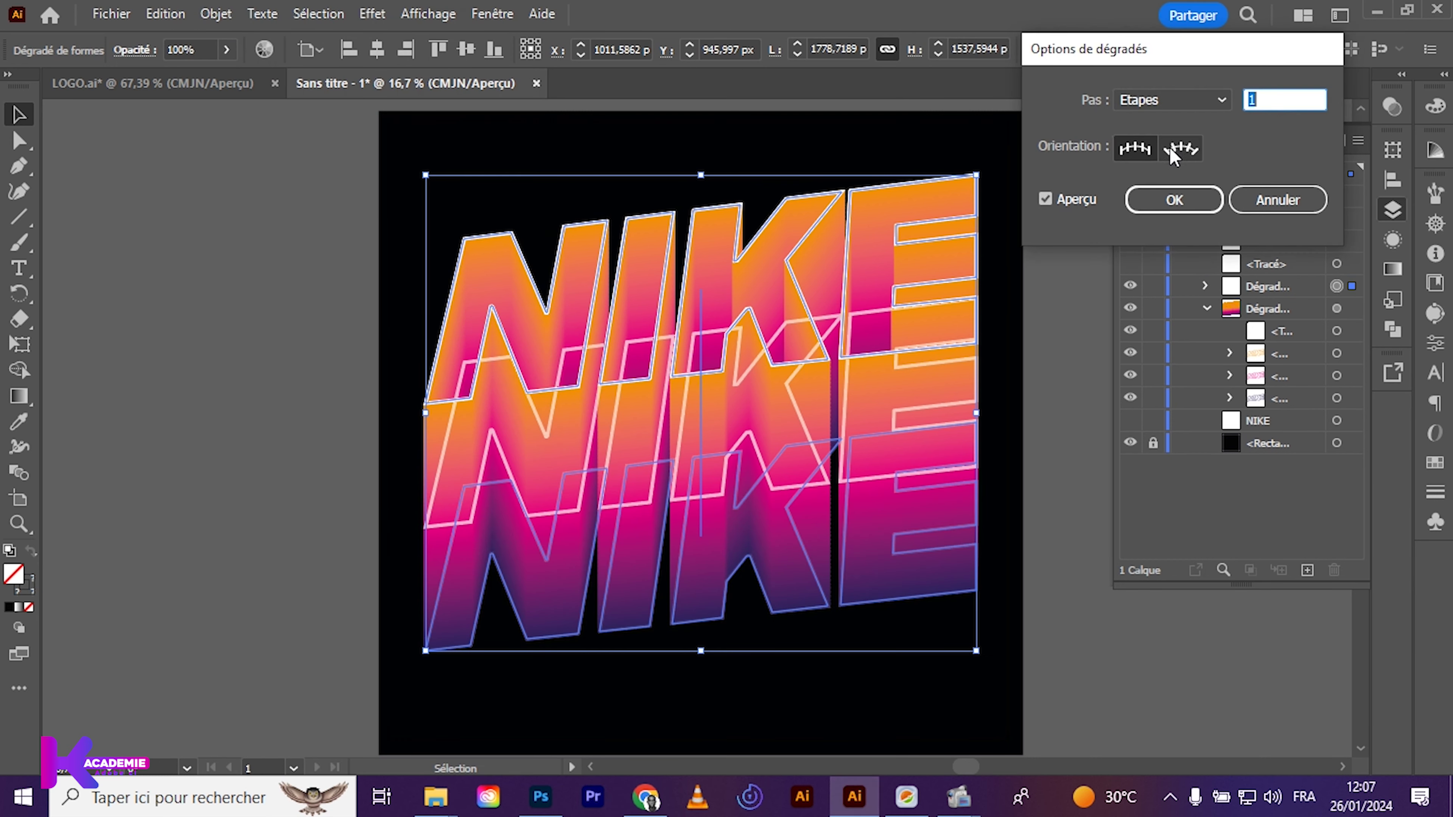
key(Up)
key(Up)
key(Up)
key(Up)
key(Up)
key(Up)
key(Up)
key(Up)
key(Up)
key(Up)
key(Up)
key(Up)
key(Up)
key(Up)
key(Up)
key(Up)
key(Up)
key(Up)
key(Up)
key(Up)
key(Up)
key(Up)
key(Up)
key(Up)
key(Up)
key(Up)
key(Up)
key(Up)
key(Up)
key(Up)
key(Up)
key(Up)
key(Up)
key(Up)
key(Up)
key(Up)
key(Up)
key(Up)
key(Up)
key(Up)
key(Up)
key(Up)
key(Up)
key(Up)
key(Up)
key(Up)
key(Up)
key(Up)
key(Up)
key(Up)
key(Up)
key(Up)
key(Up)
key(Up)
key(Up)
key(Up)
key(Up)
key(Up)
key(Up)
key(Up)
key(Up)
key(Up)
key(Up)
key(Up)
key(Up)
key(Up)
key(Up)
key(Up)
key(Up)
key(Up)
key(Up)
key(Up)
key(Up)
key(Up)
key(Up)
key(Up)
key(Up)
key(Up)
key(Up)
key(Up)
key(Up)
key(Up)
key(Up)
key(Up)
key(Up)
key(Up)
key(Up)
key(Up)
key(Up)
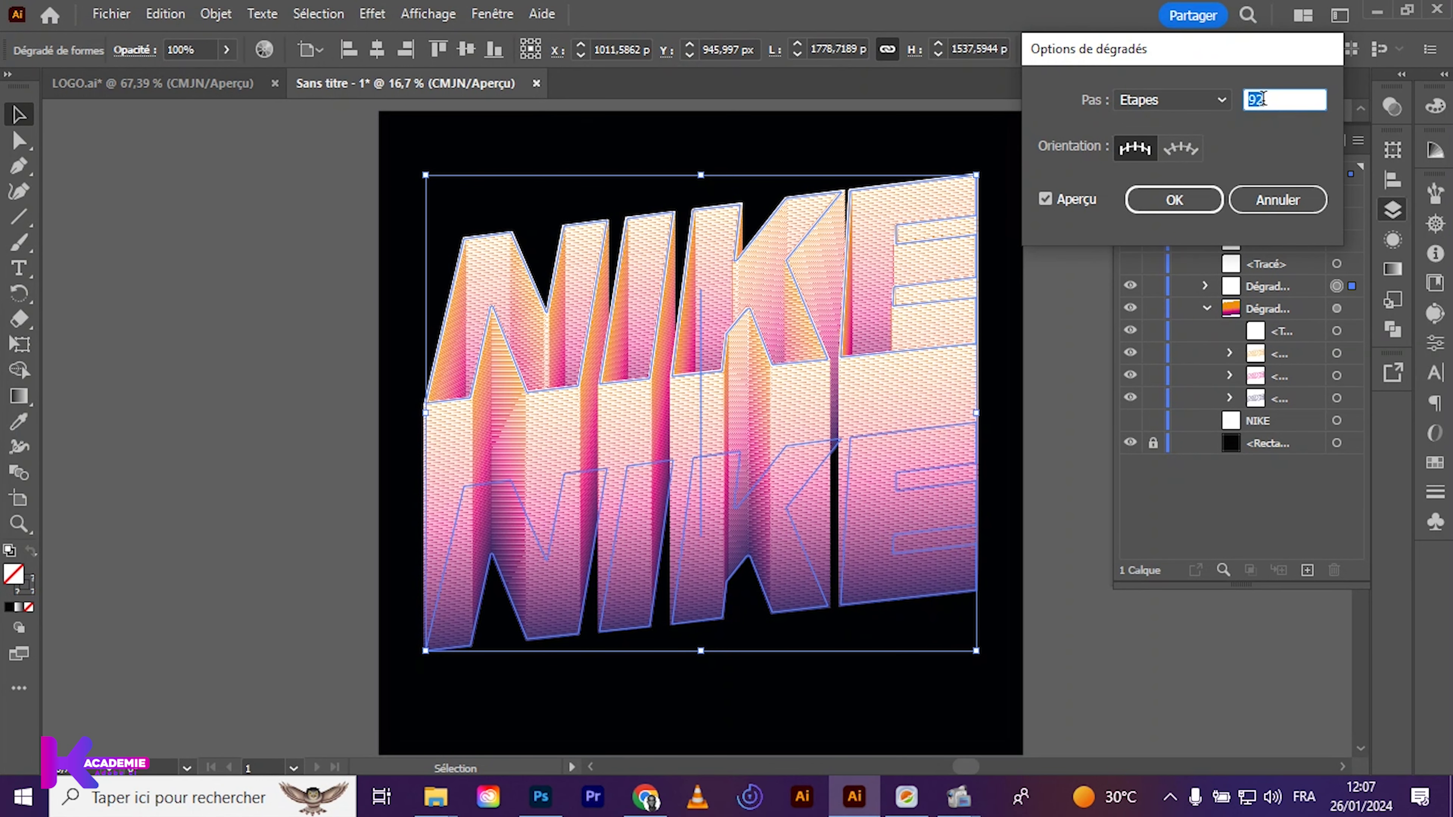
text(200)
click(1047, 198)
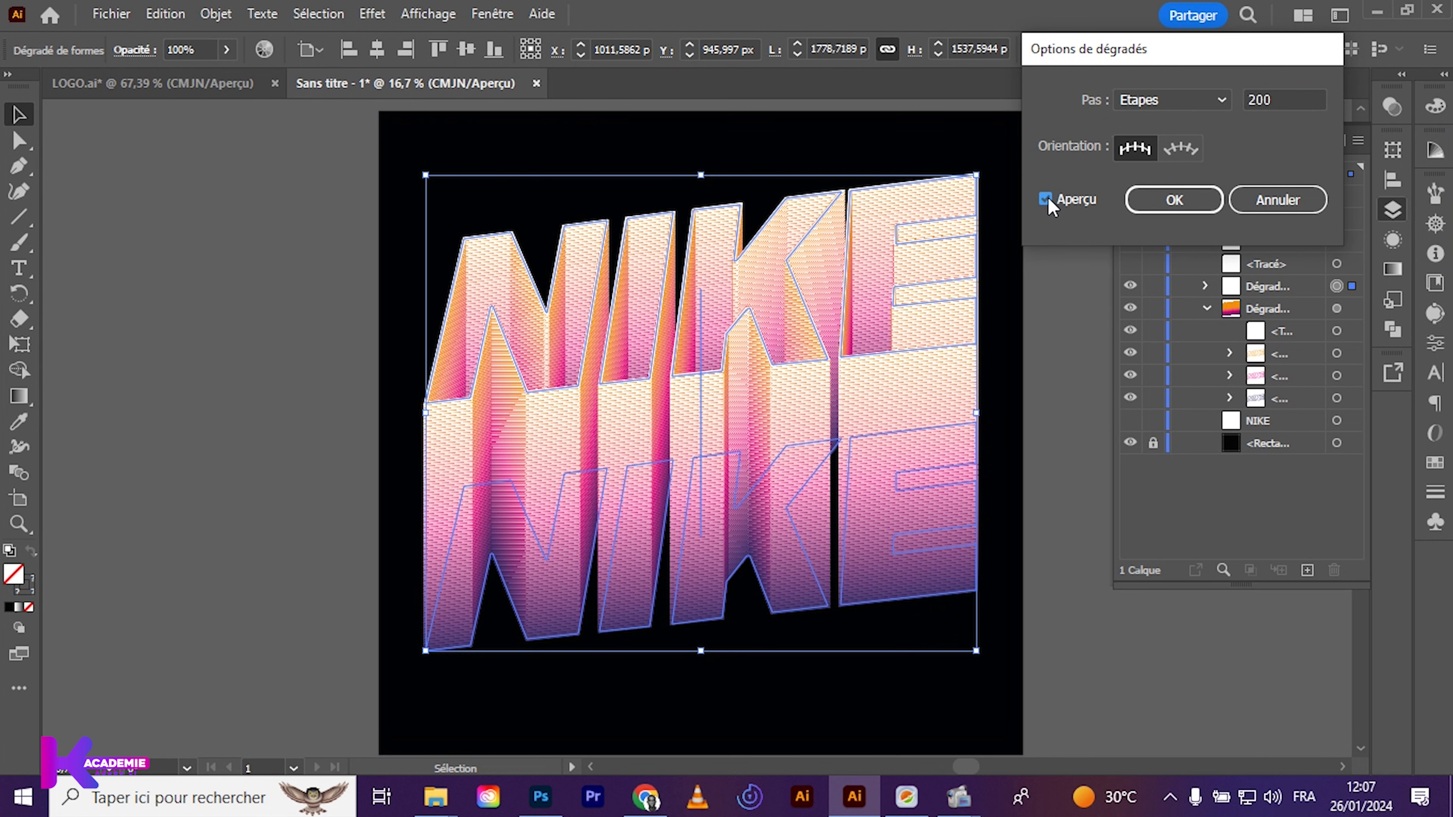
click(1048, 198)
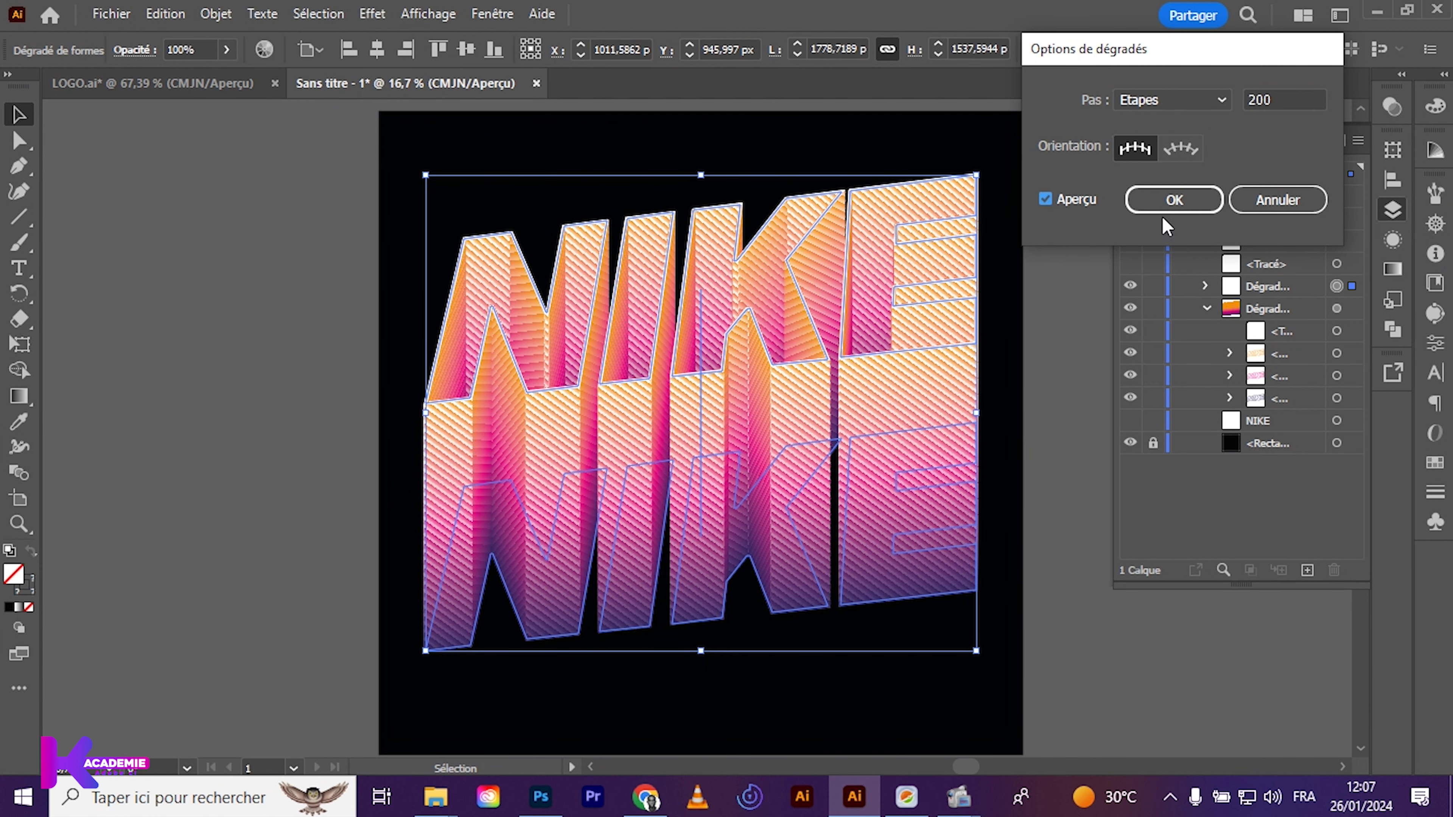
click(1169, 204)
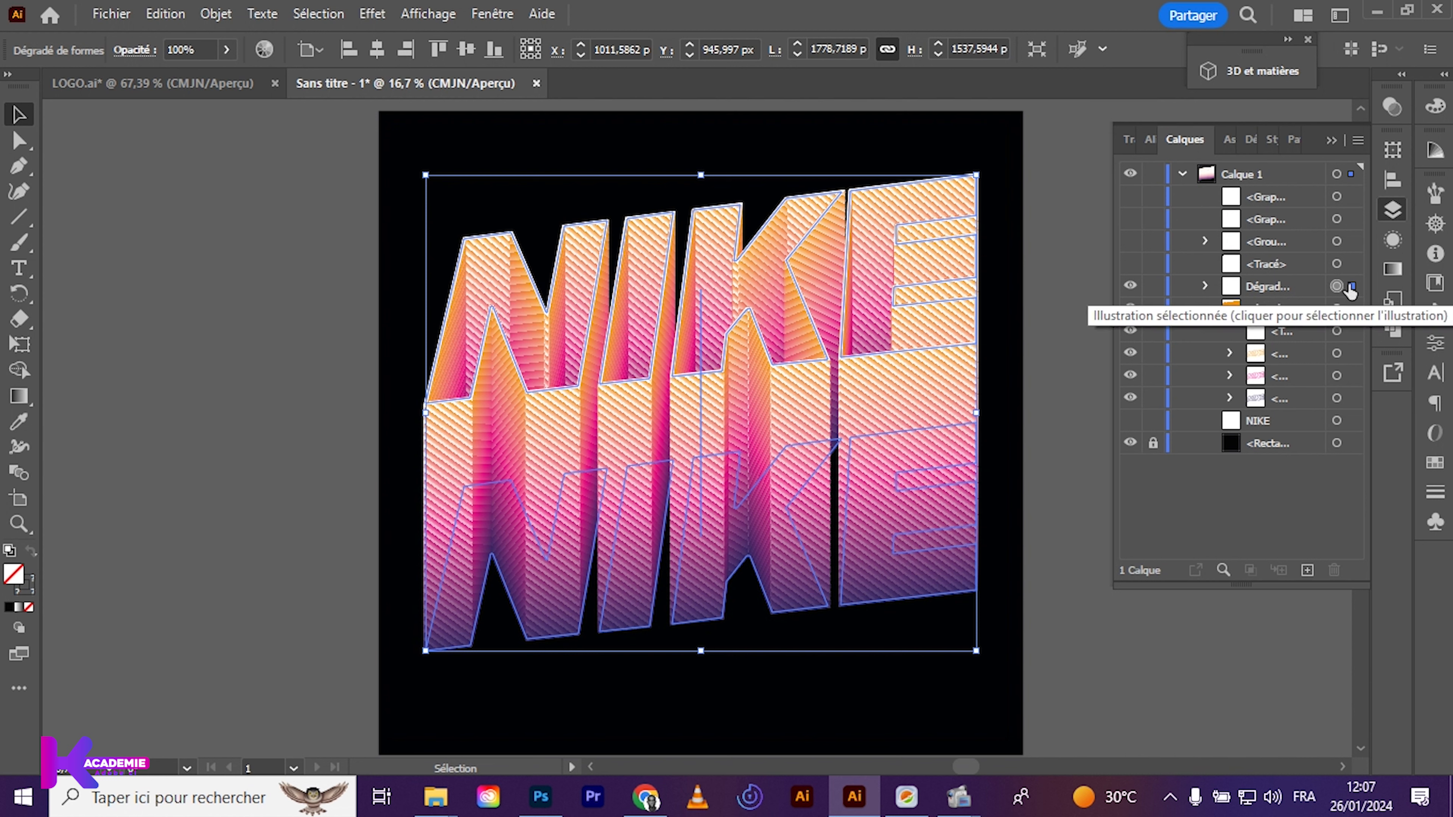
Lower the opacity of the white outline blend to 24%
click(227, 51)
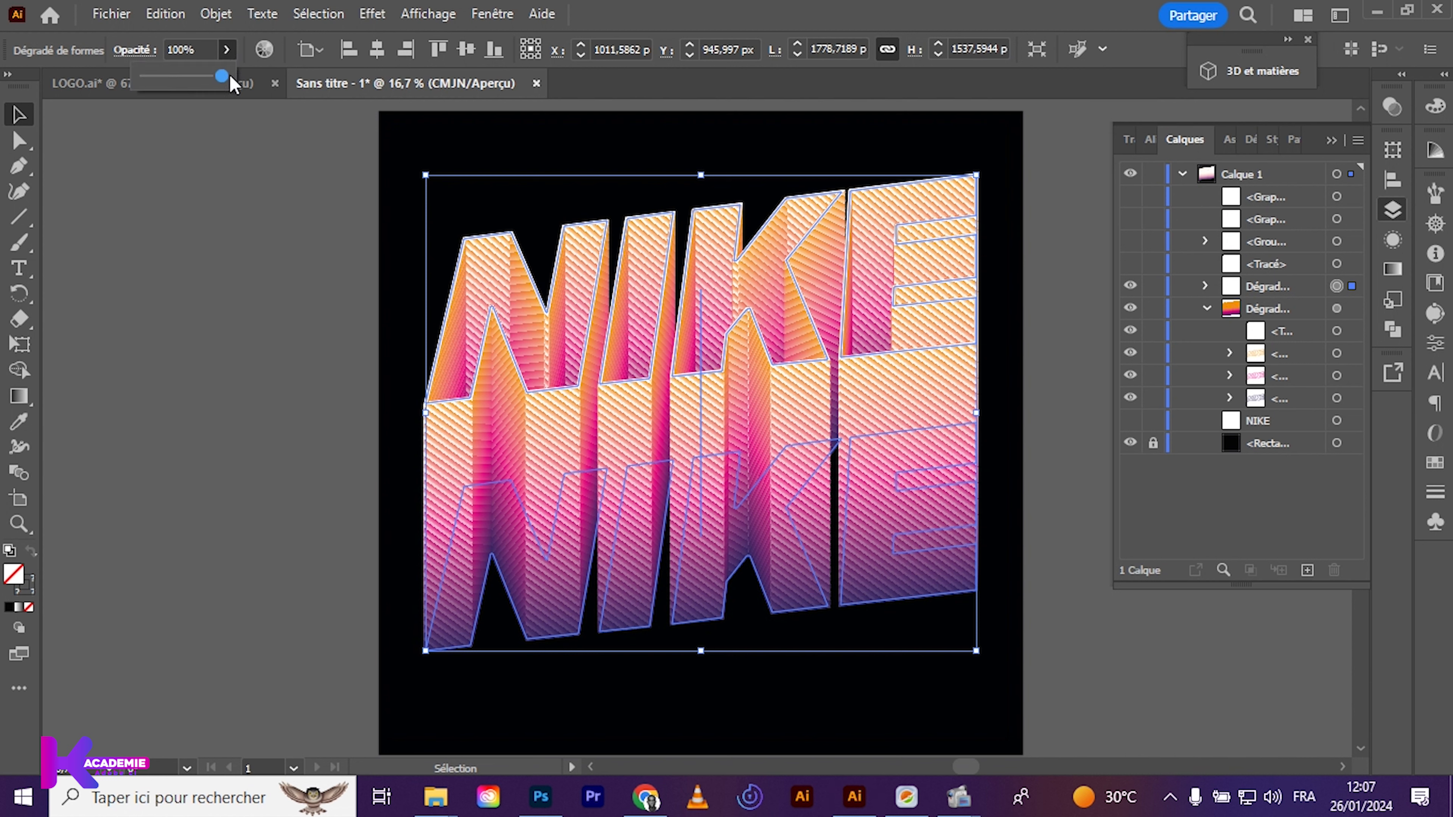
drag(222, 81, 165, 83)
click(245, 336)
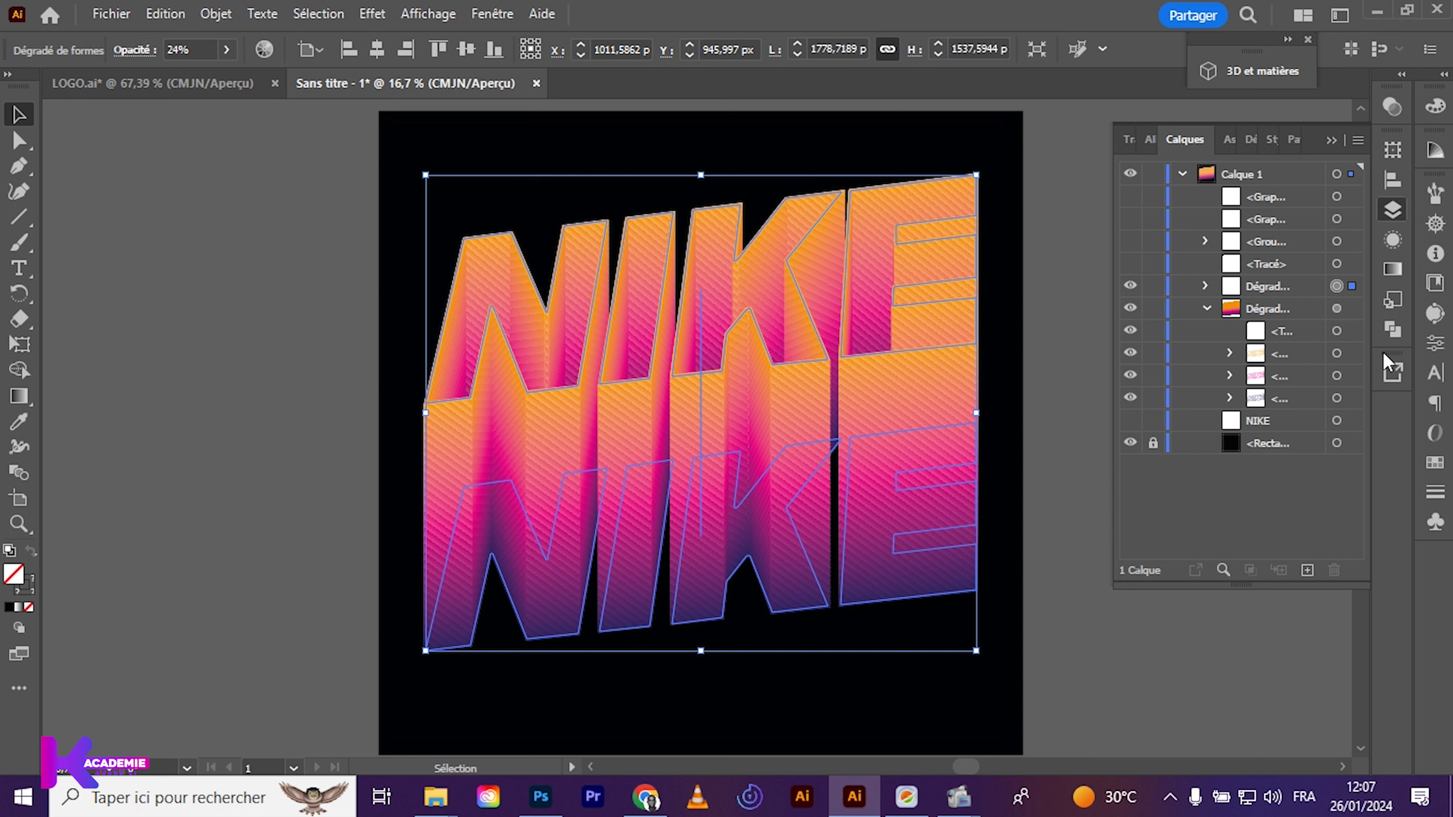
Duplicate the orange NIKE outline group from the colour blend and place the copy above the white blend in the layer order
click(1310, 346)
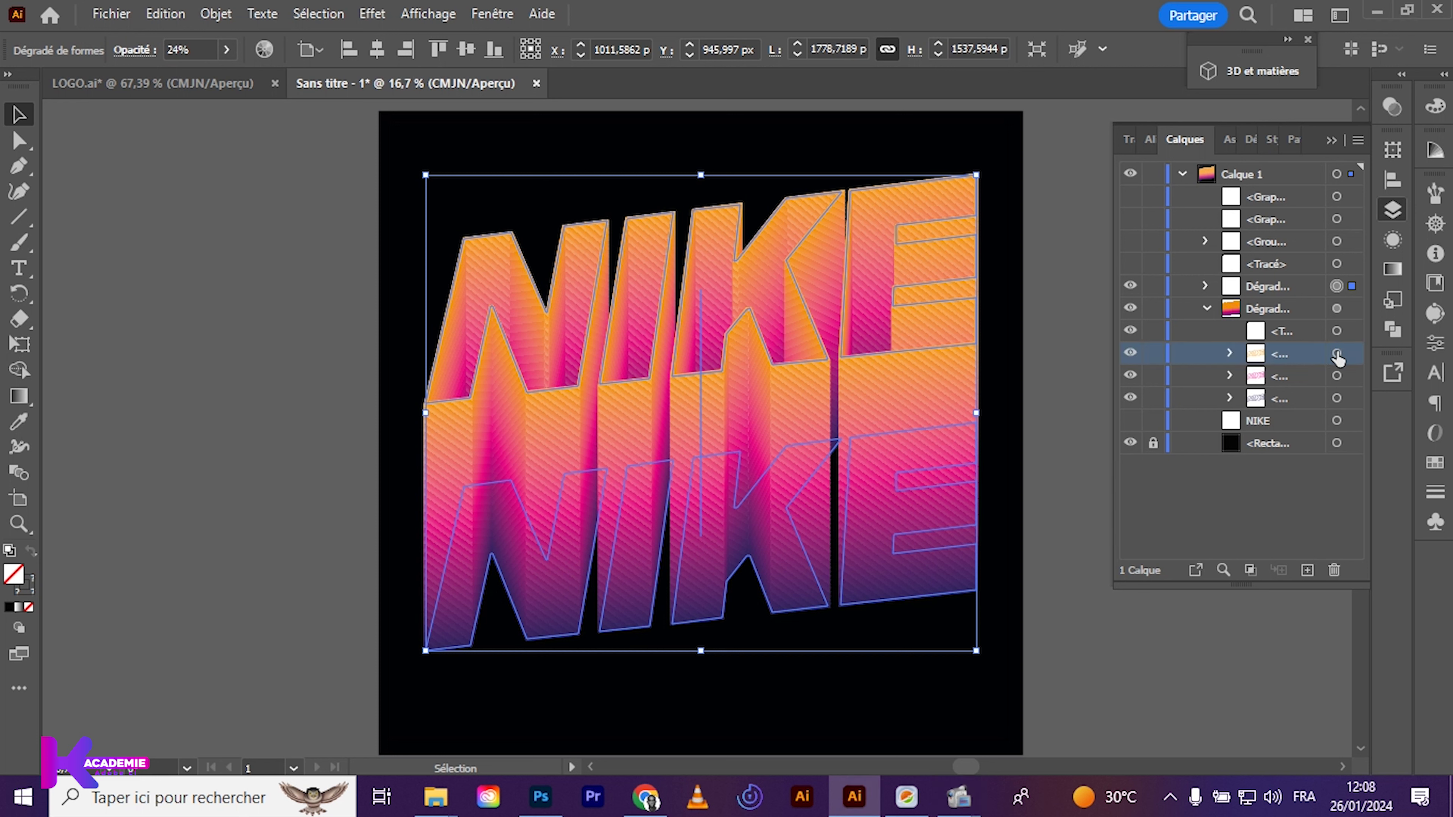
click(1336, 354)
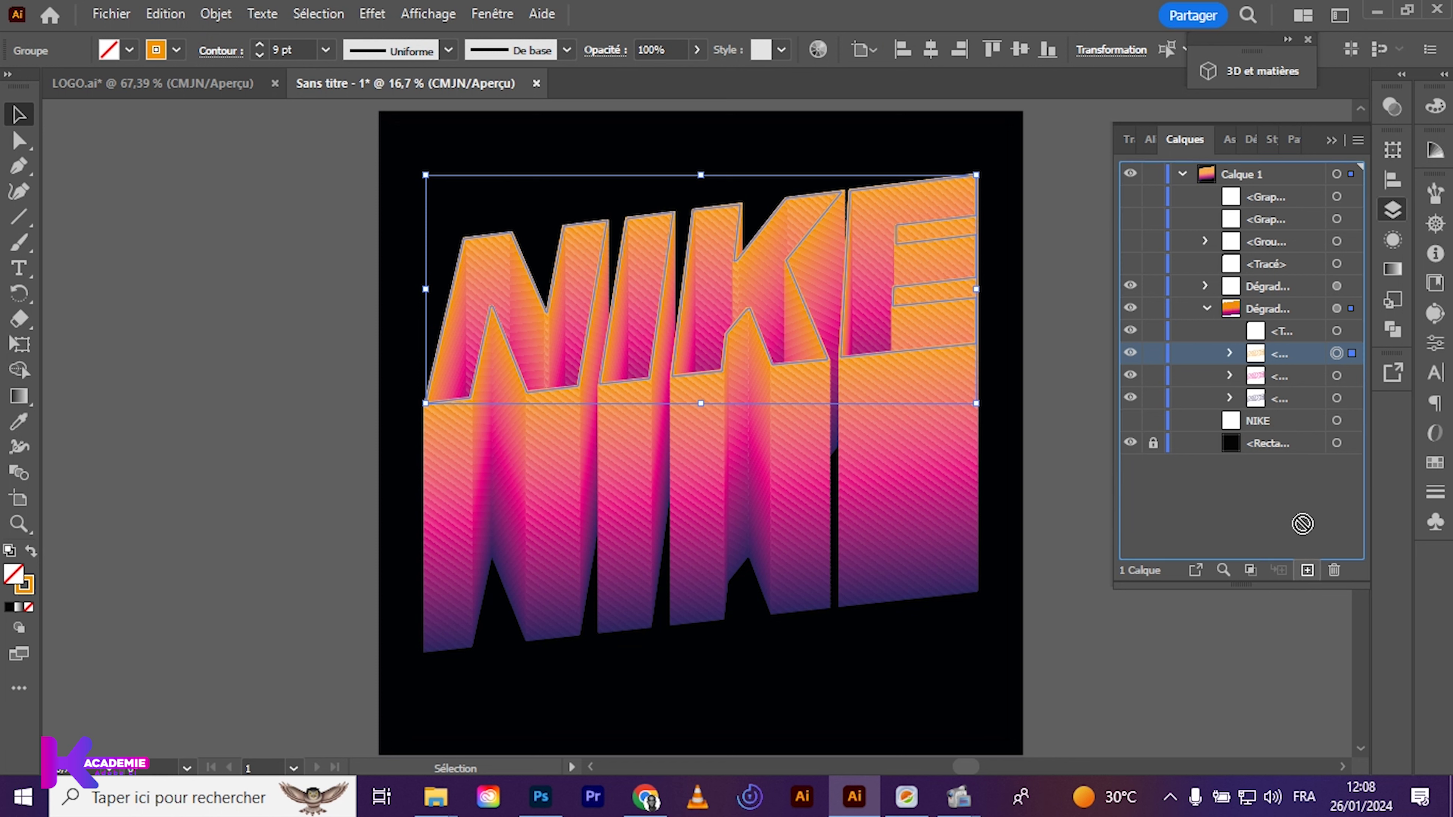
click(1307, 569)
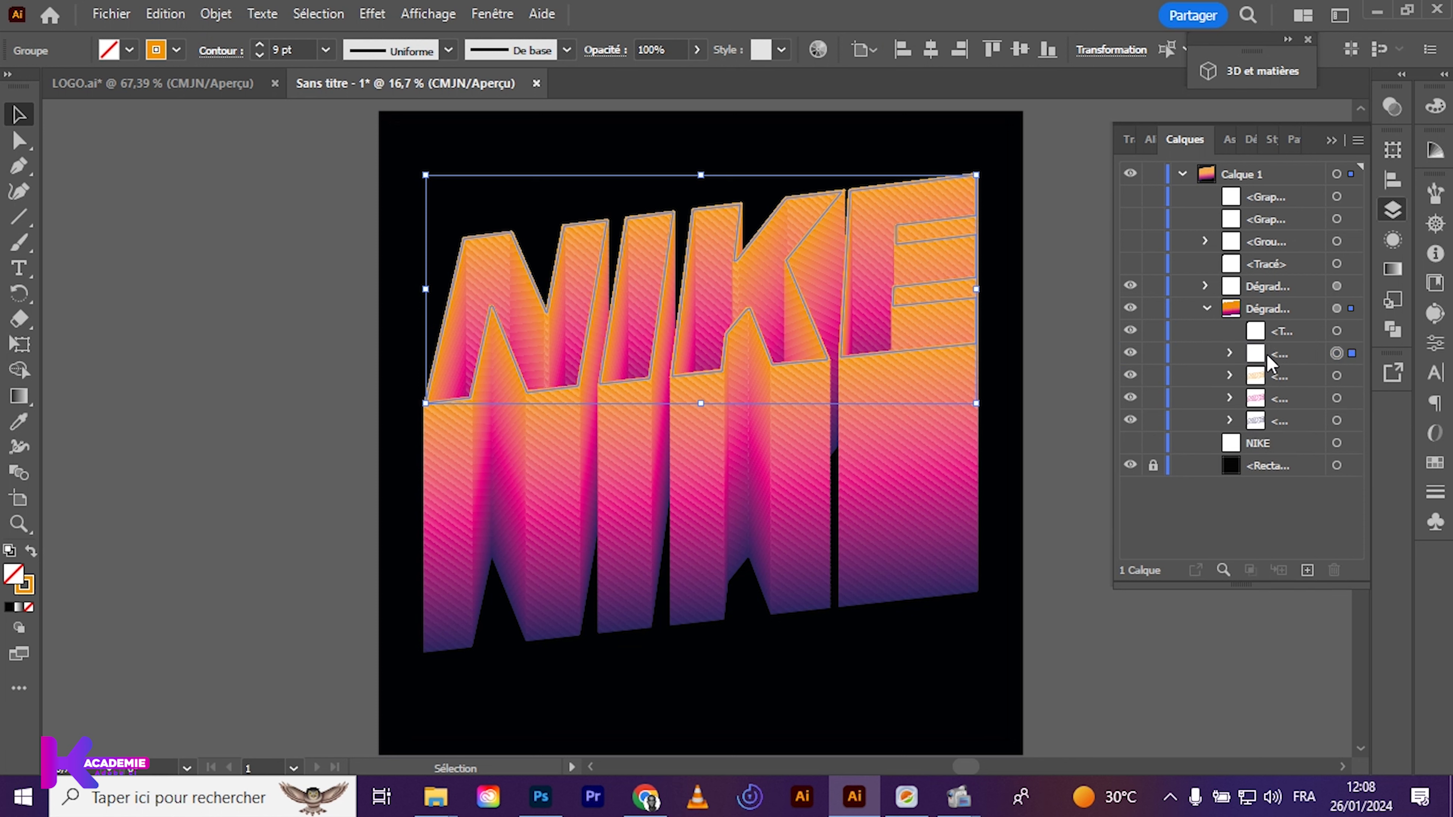
drag(1268, 356, 1245, 274)
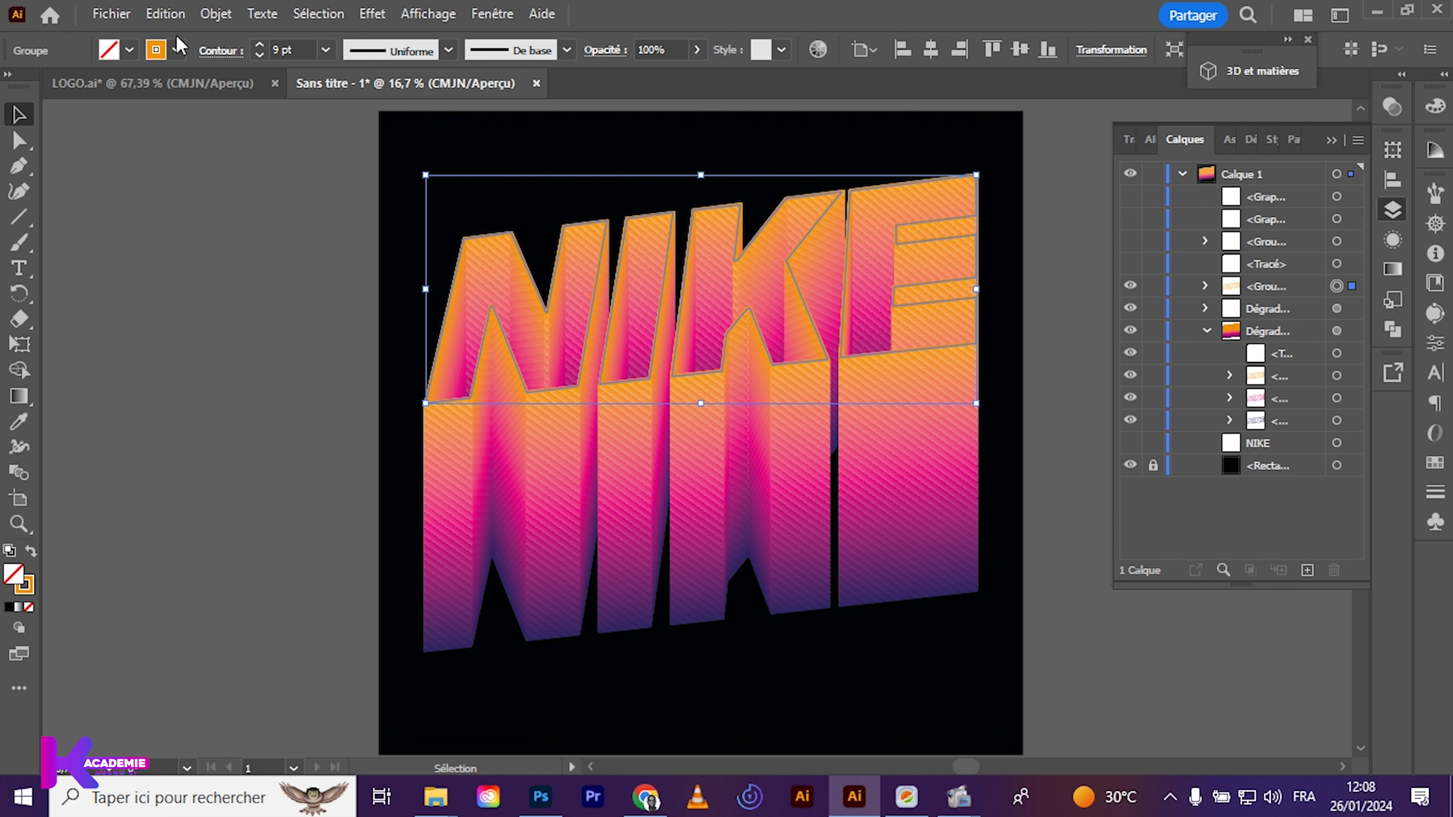
Change the stroke of the copied NIKE outline group above both blends to white and deselect it
click(177, 50)
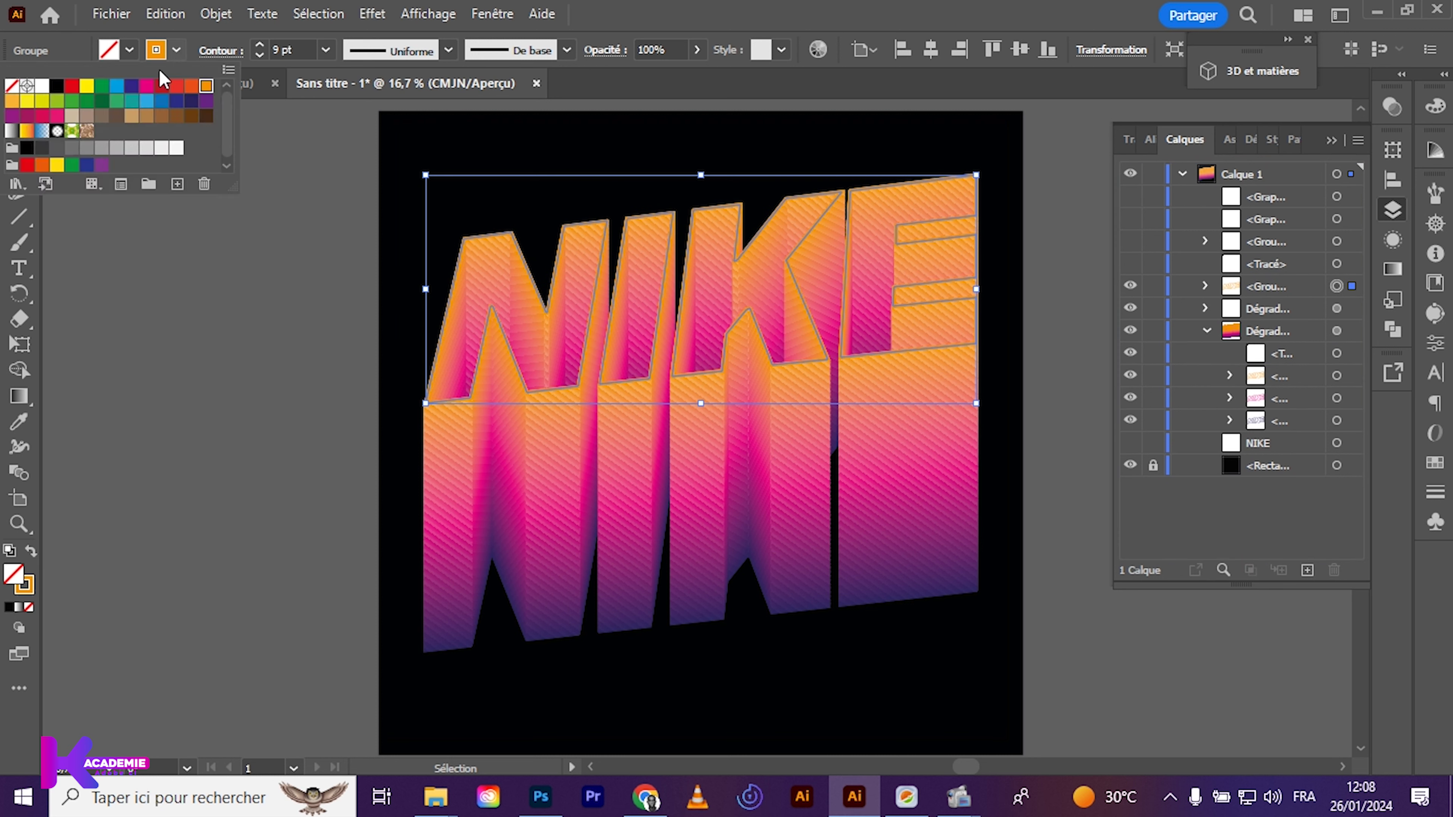
click(42, 87)
click(196, 436)
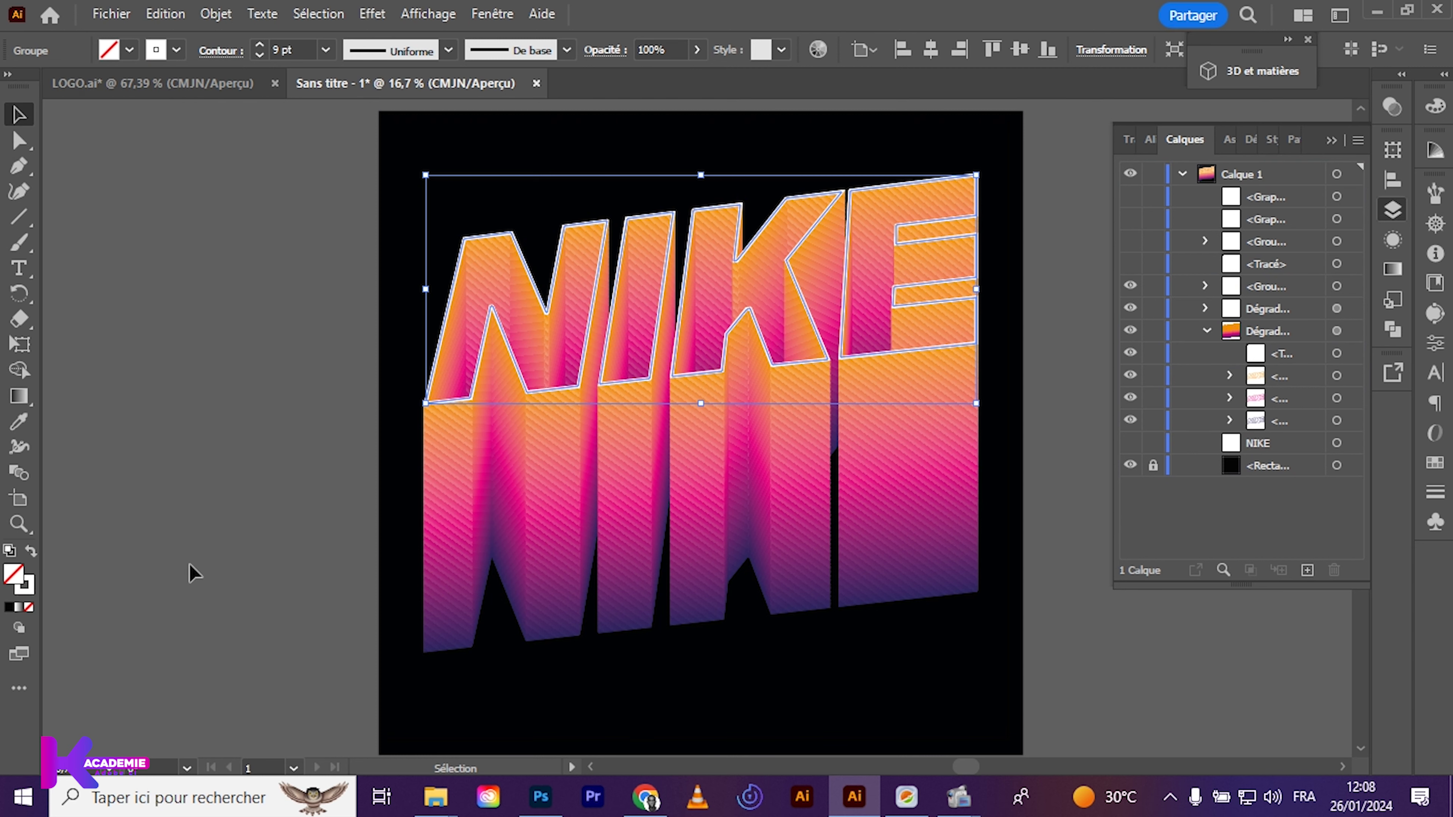
click(191, 570)
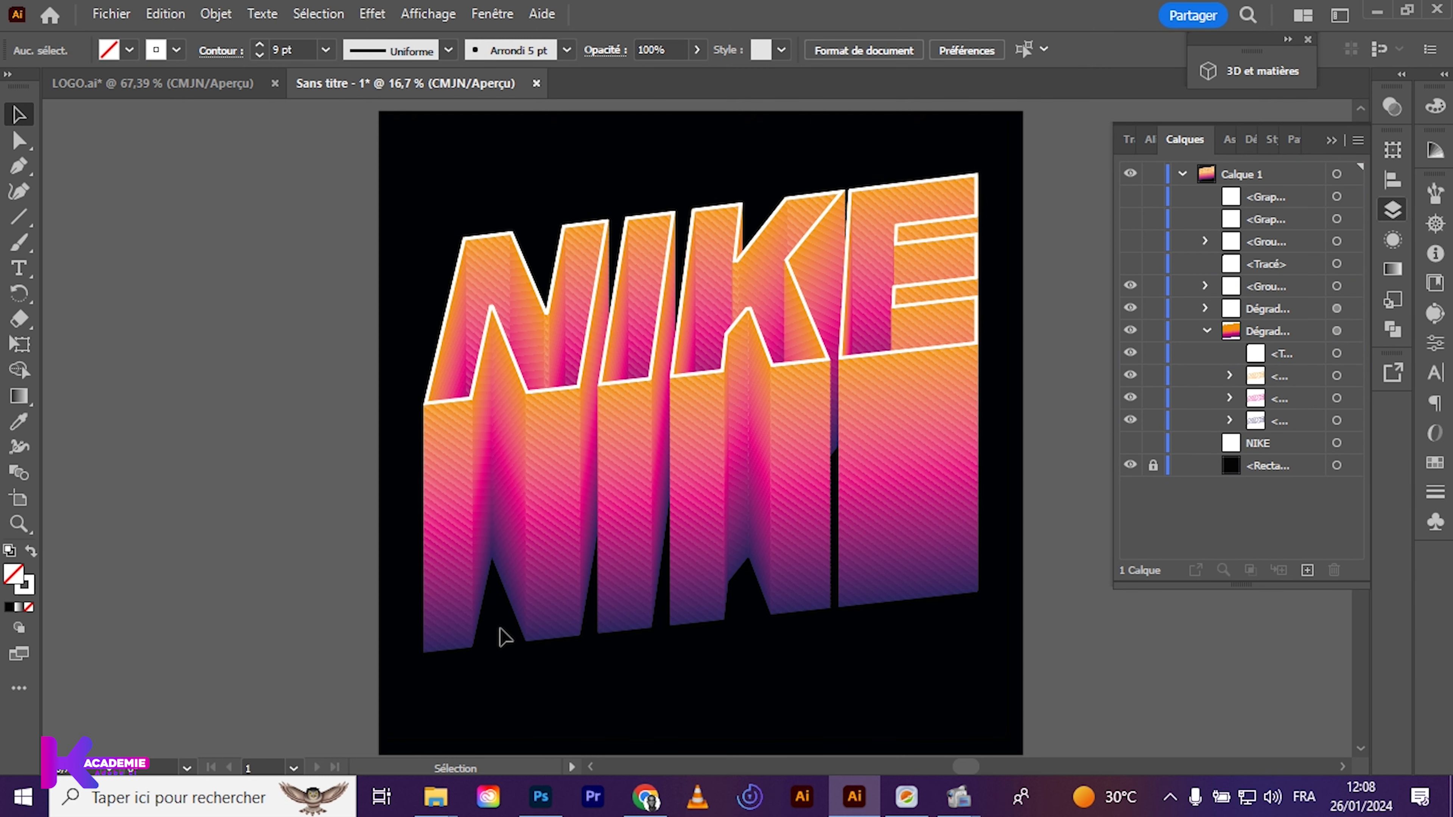